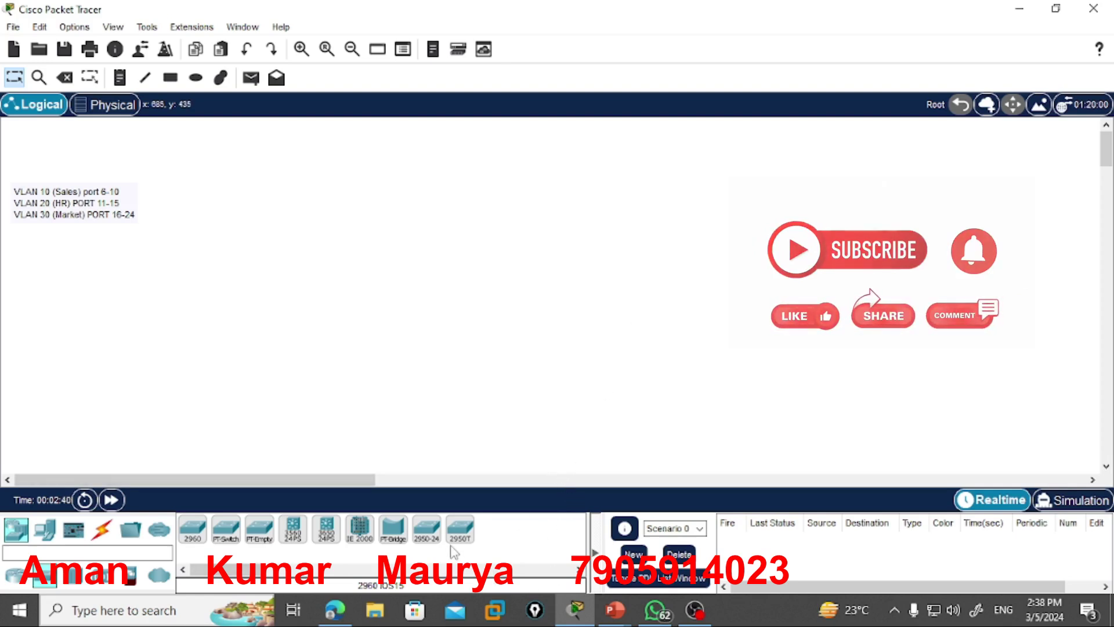
Place two 2960 switches side by side in the middle of the workspace
click(203, 530)
click(442, 271)
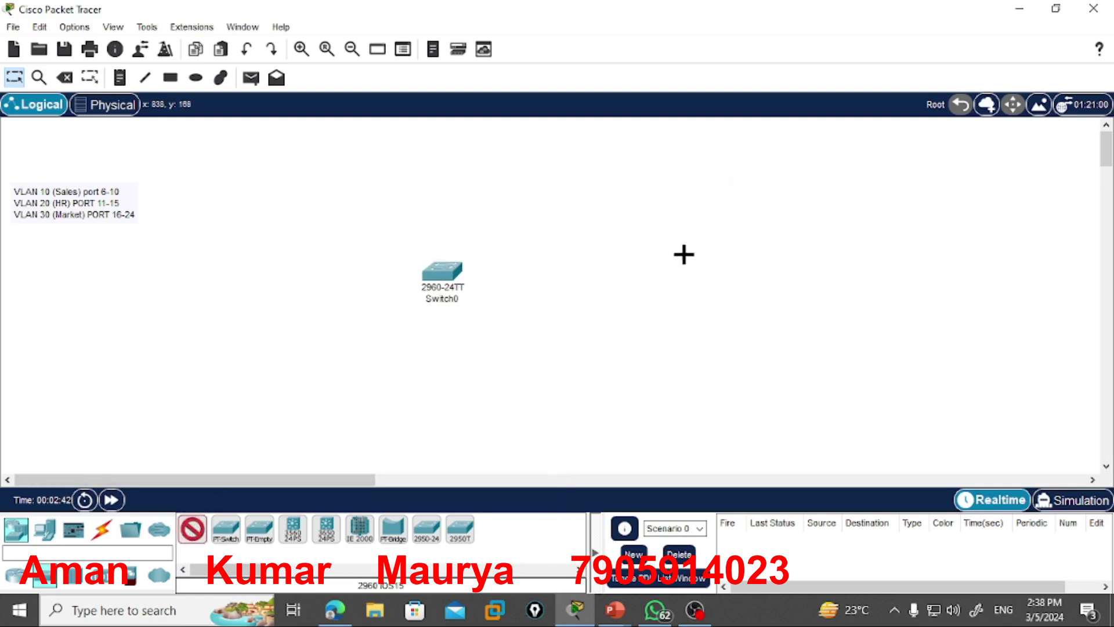
click(669, 288)
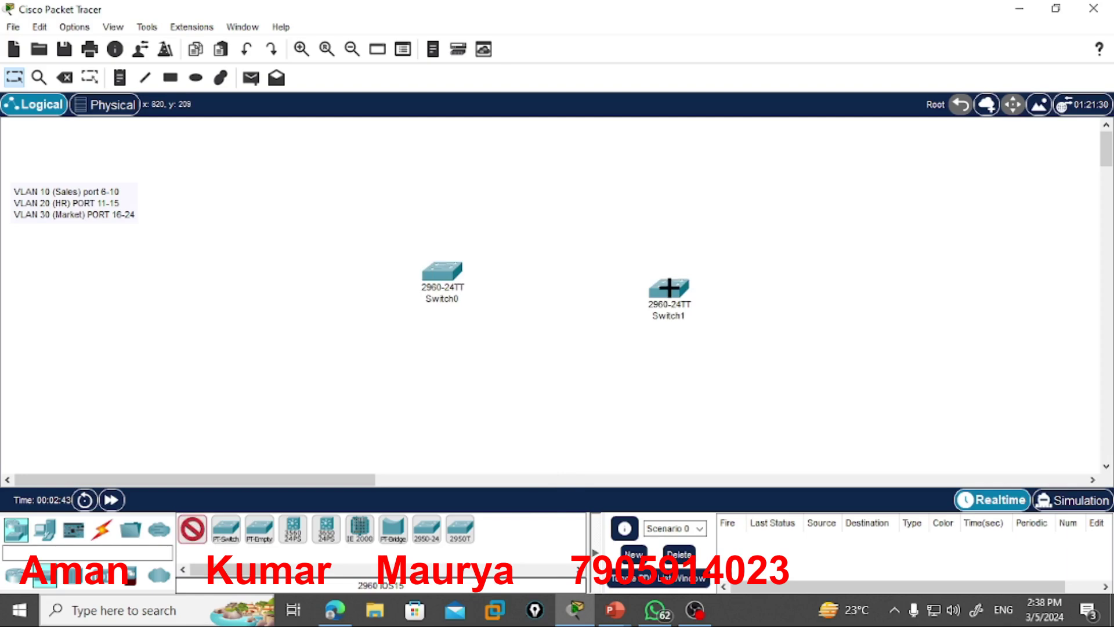
Place six PCs around the first switch: two to its left, two below it and two between the switches
click(41, 521)
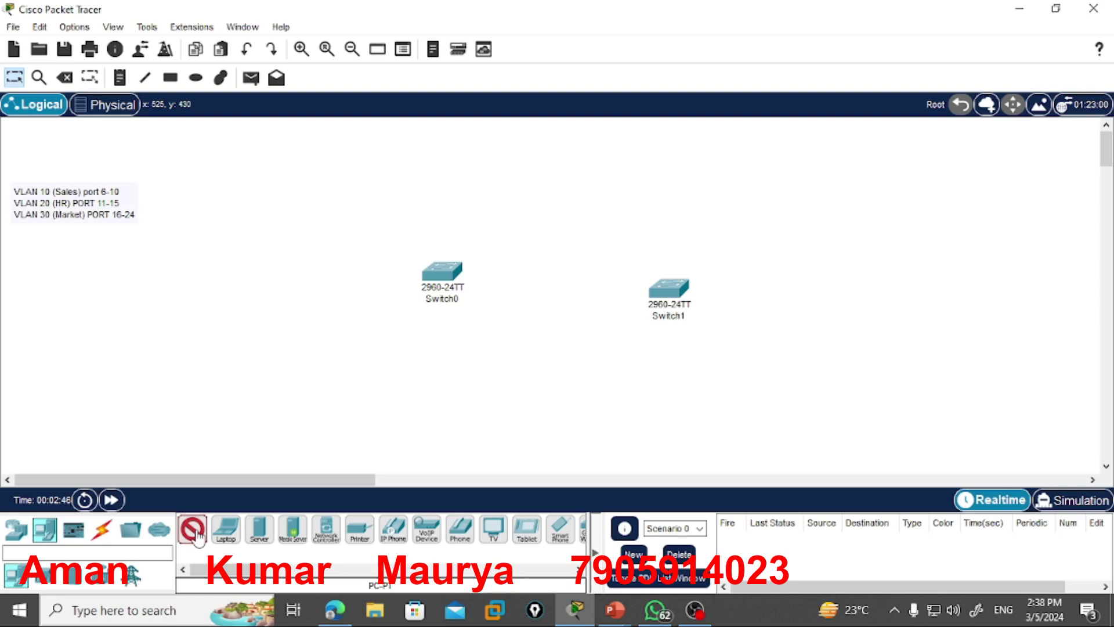
click(263, 180)
click(256, 250)
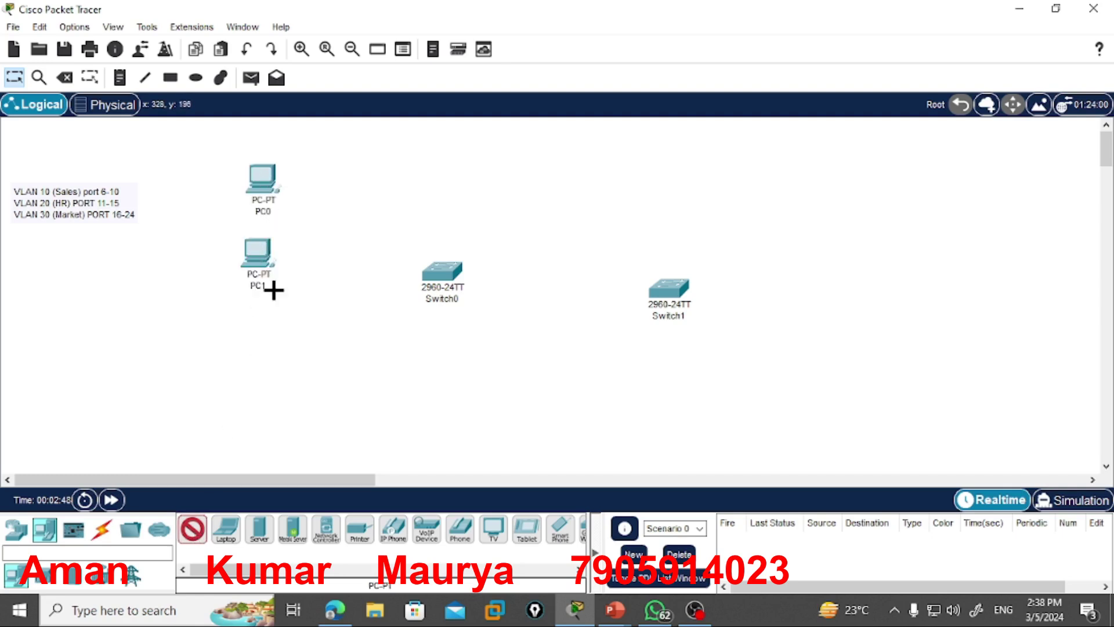
click(335, 391)
click(413, 397)
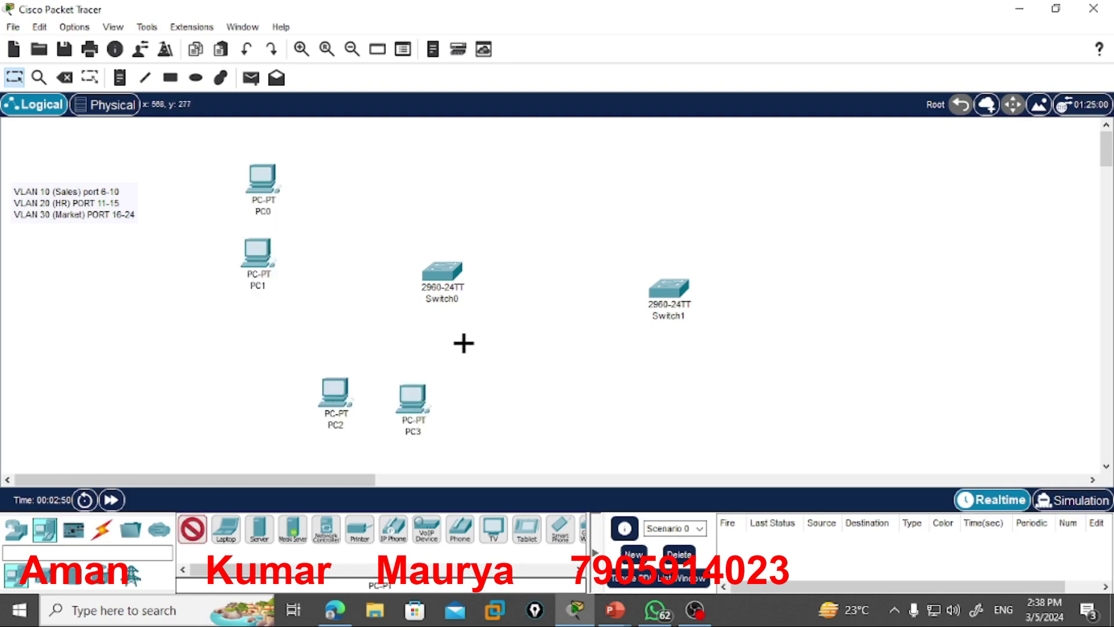
click(514, 384)
click(584, 386)
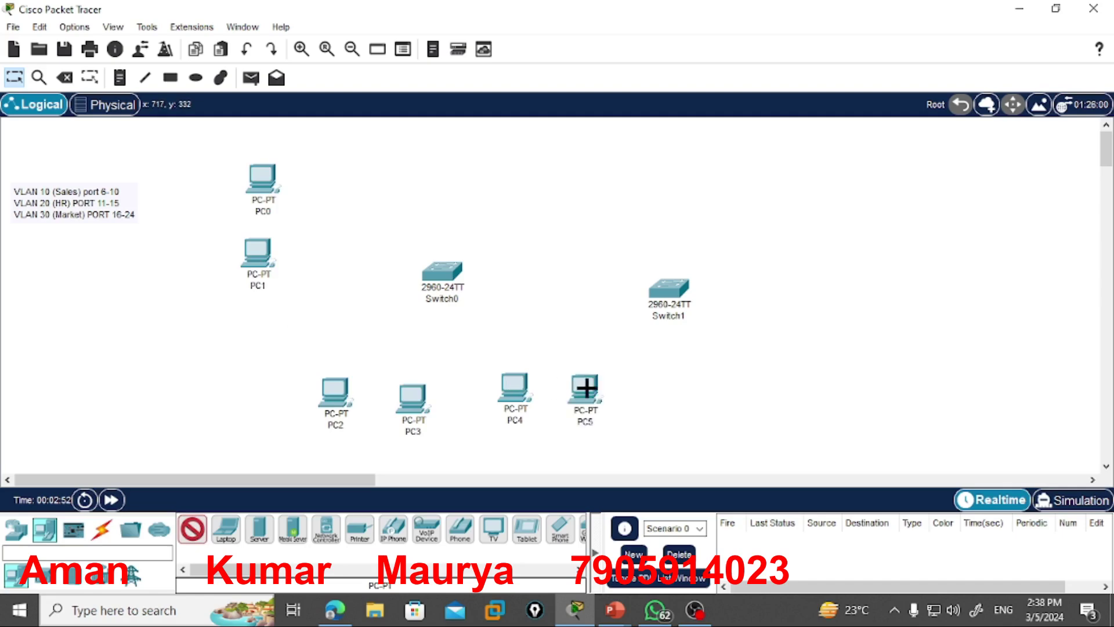
Place six more PCs around the second switch: two below it, two to its right and two above it
click(715, 389)
click(785, 388)
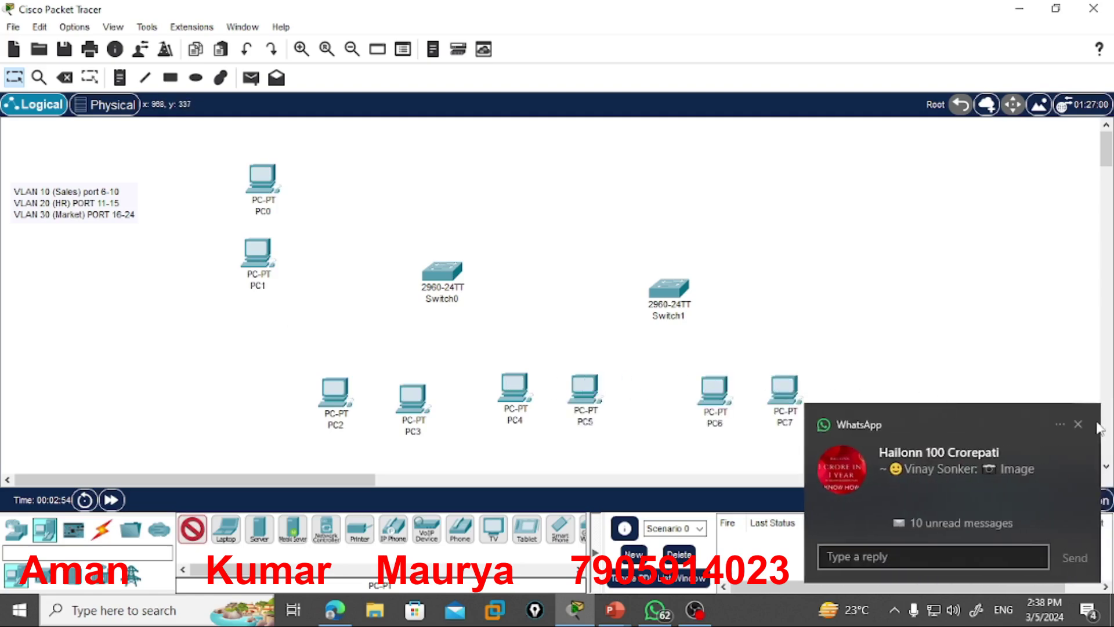
click(1078, 424)
click(836, 315)
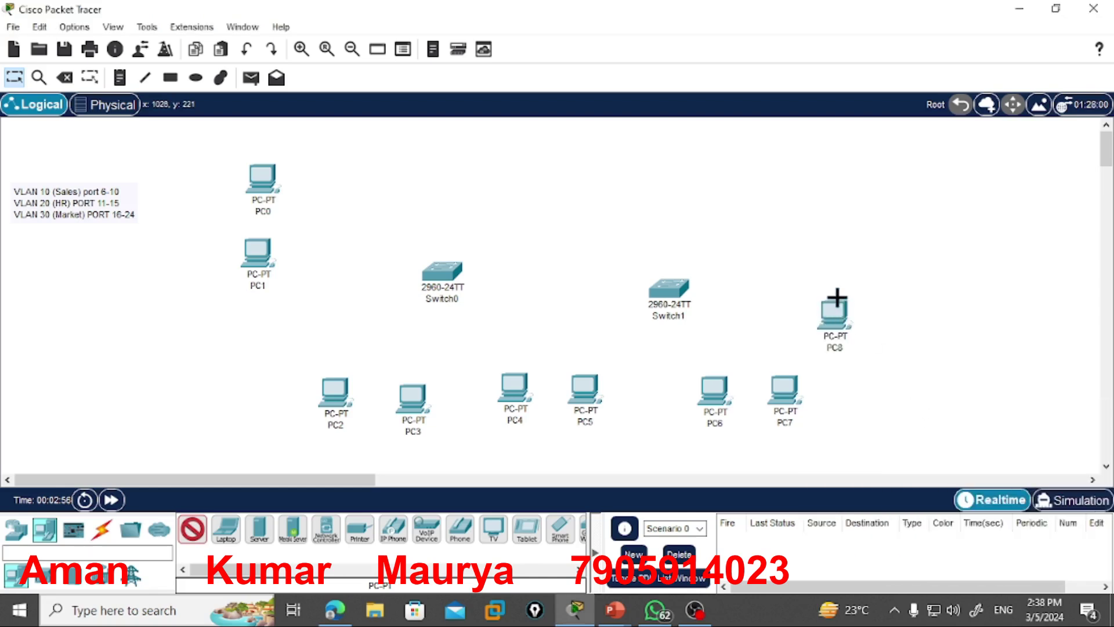
click(838, 259)
click(770, 172)
click(707, 168)
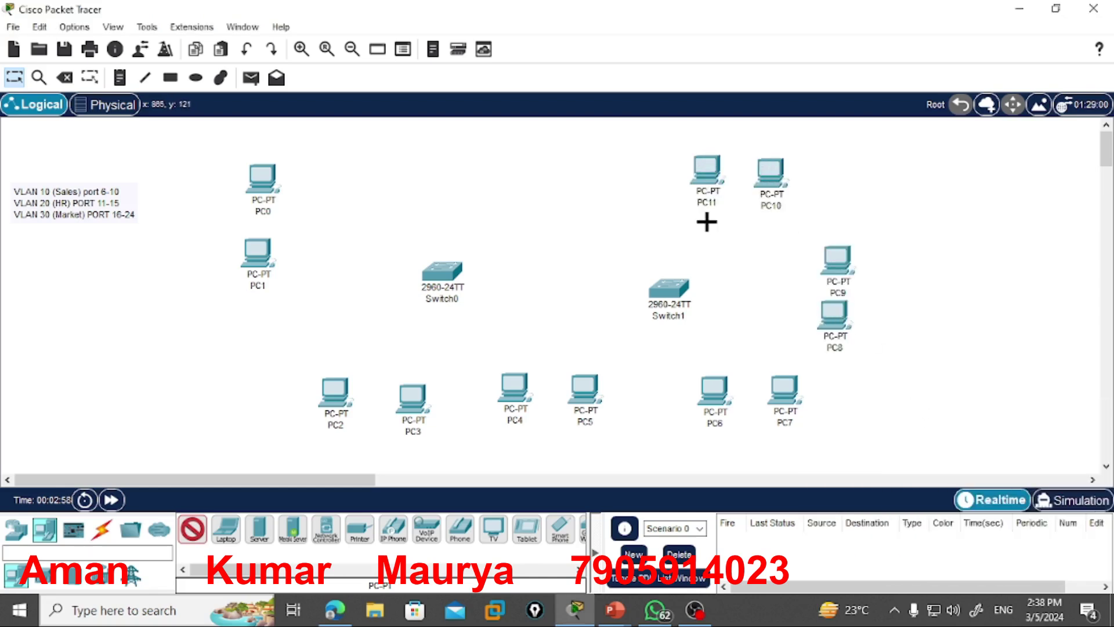
Connect FastEthernet0 of PC0 and PC1 to Switch0 ports FastEthernet0/6 and 0/7 with copper straight-through cables
click(102, 529)
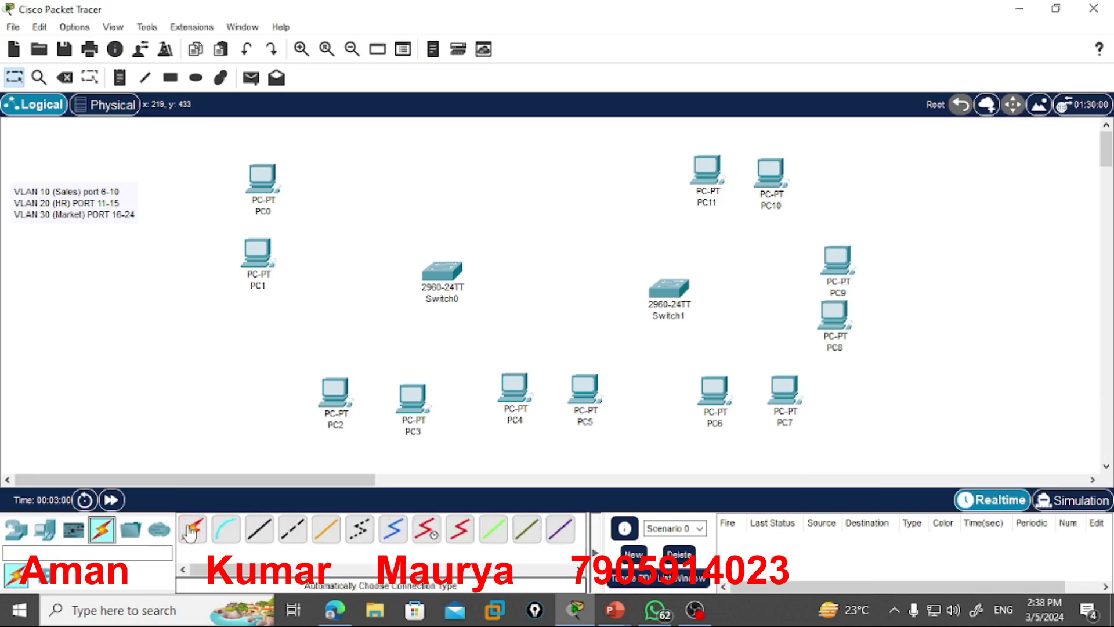
click(258, 532)
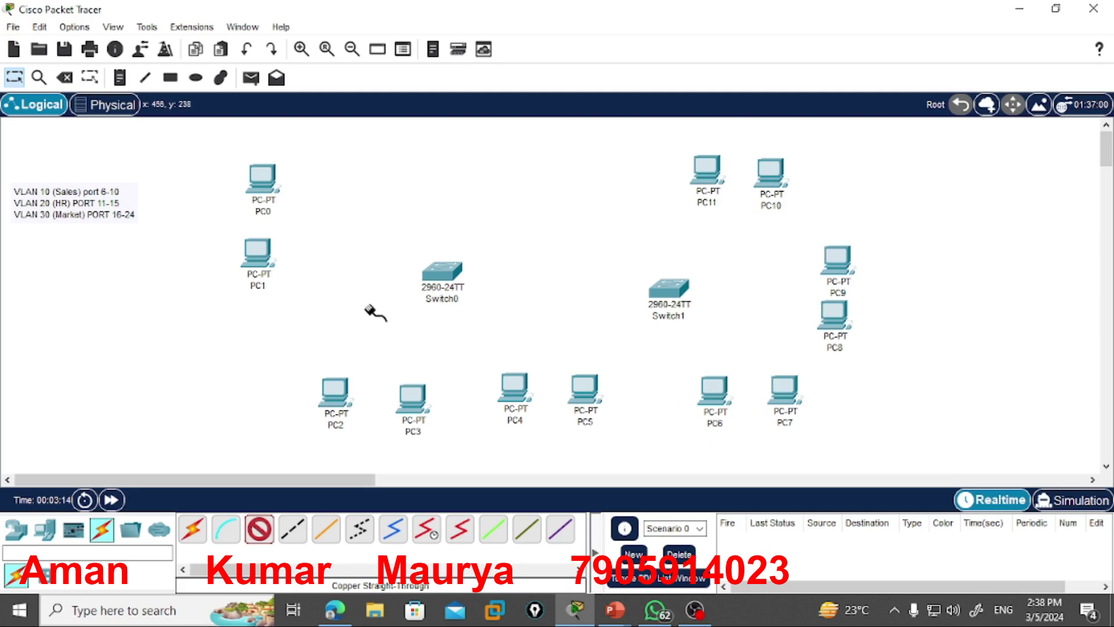
click(258, 179)
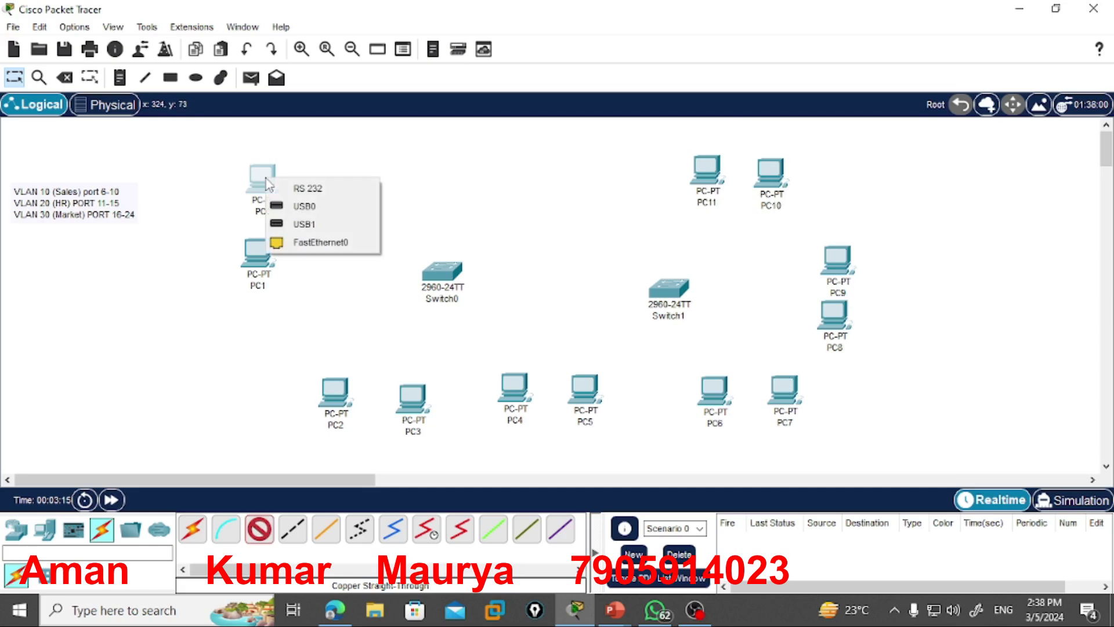
click(313, 242)
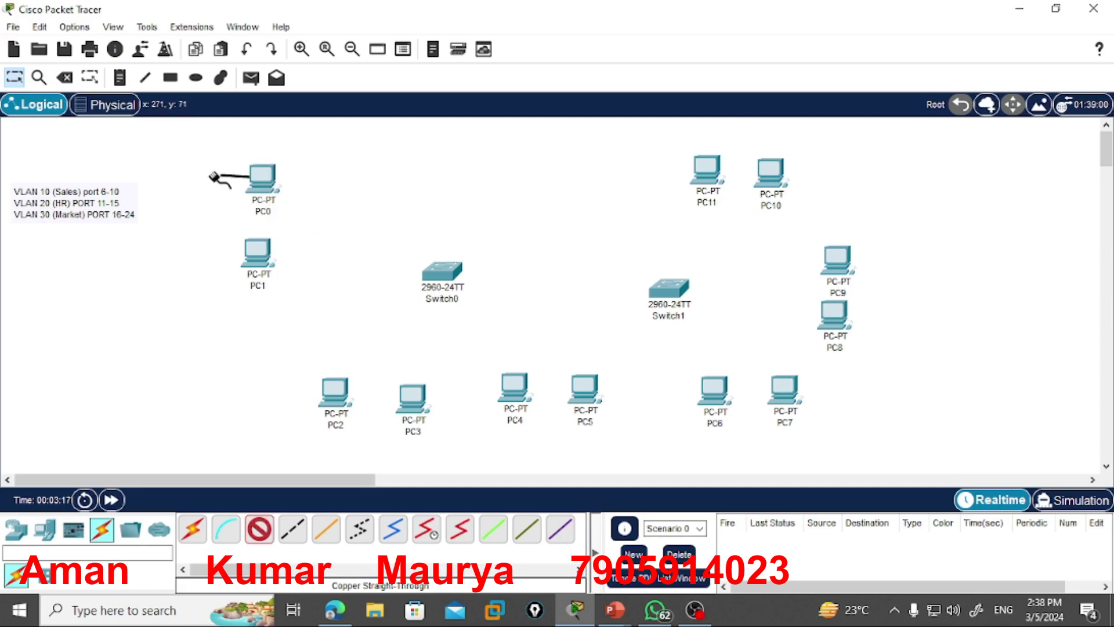
click(441, 268)
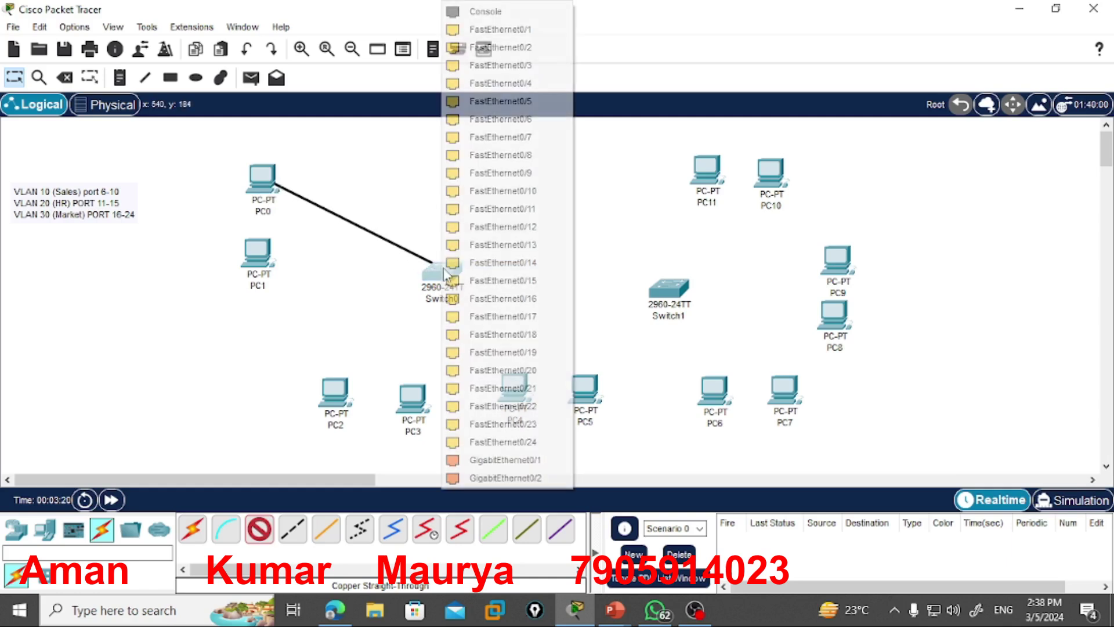
click(511, 119)
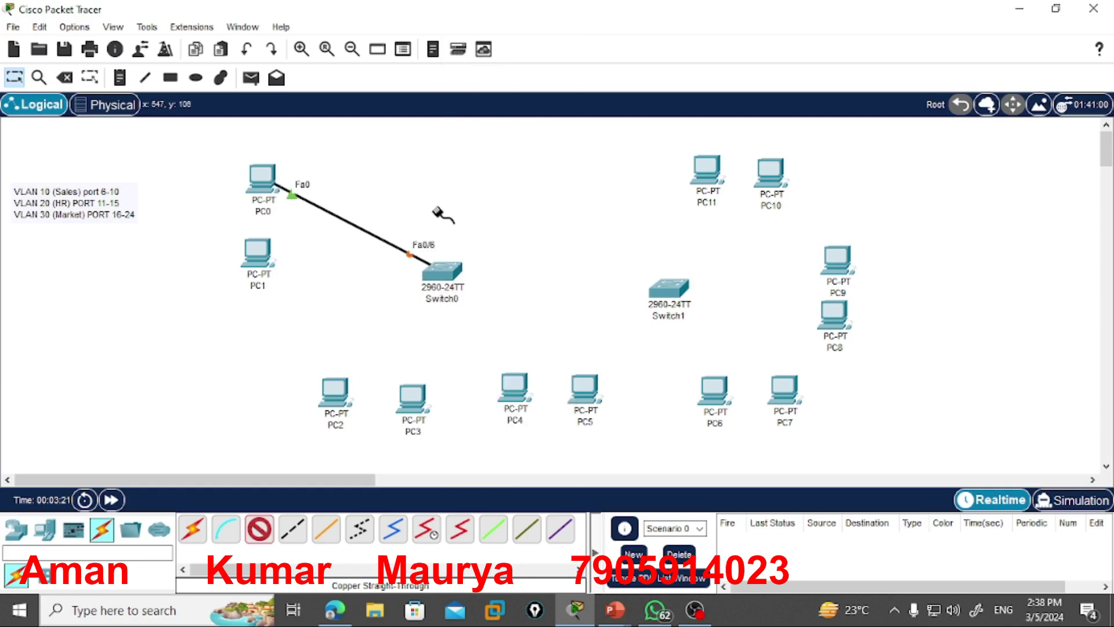
click(265, 254)
click(336, 321)
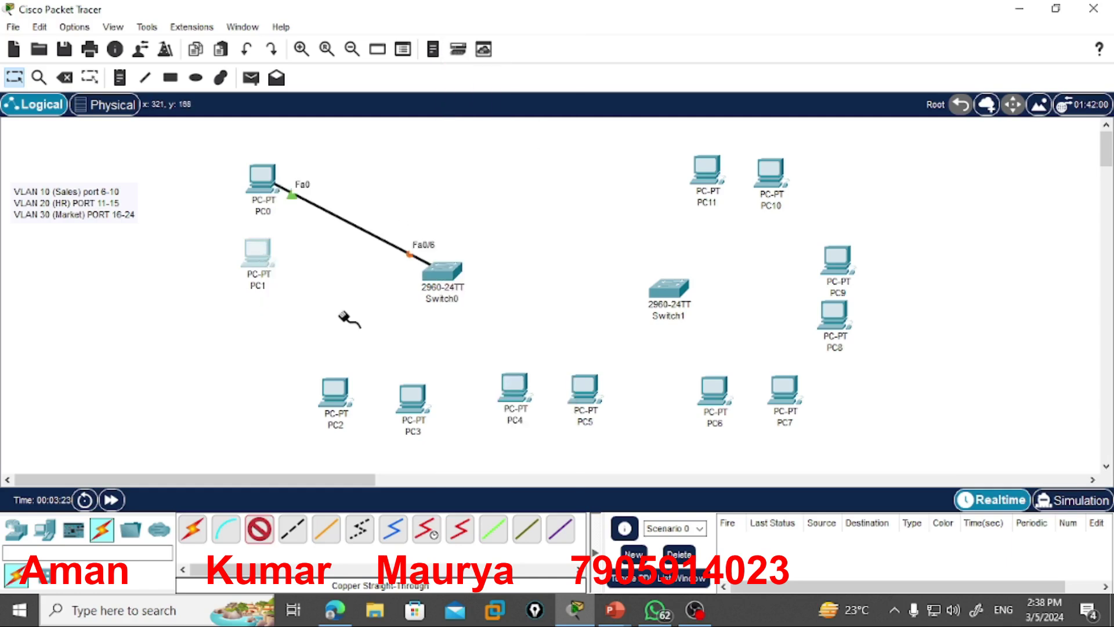
click(436, 270)
click(526, 121)
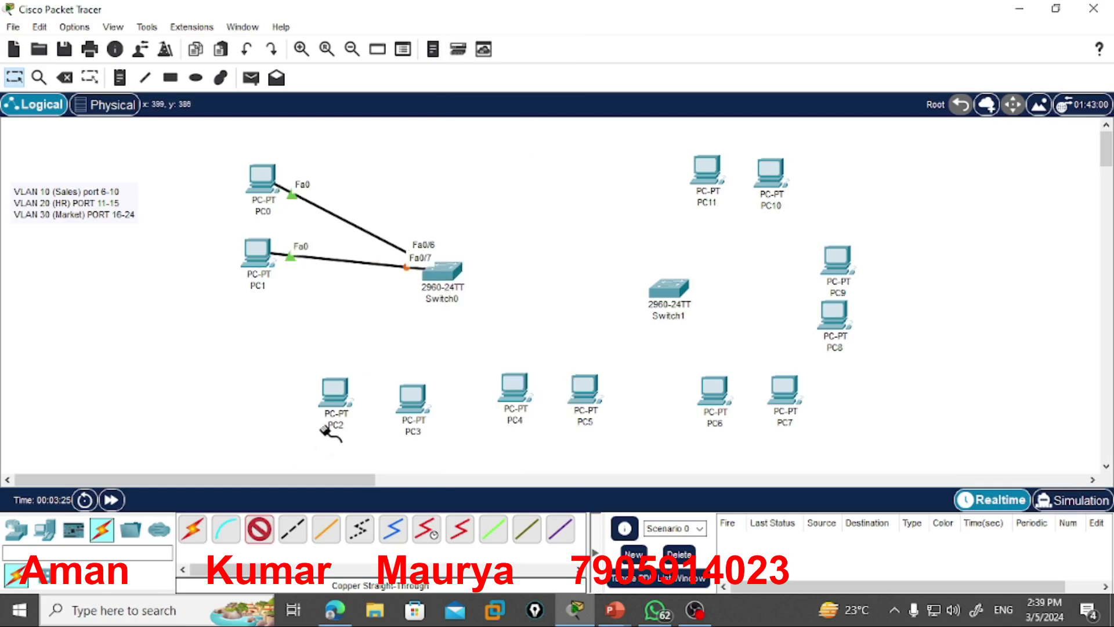
Connect FastEthernet0 of PC2 and PC3 to Switch0 ports FastEthernet0/11 and 0/12 with copper straight-through cables
click(333, 392)
click(384, 465)
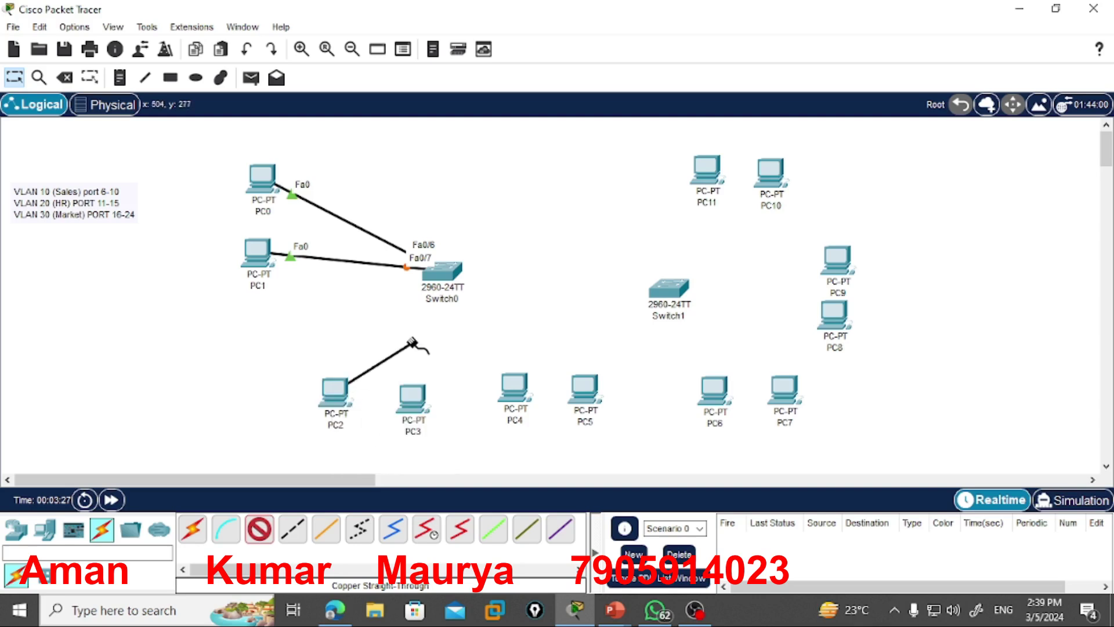
click(434, 277)
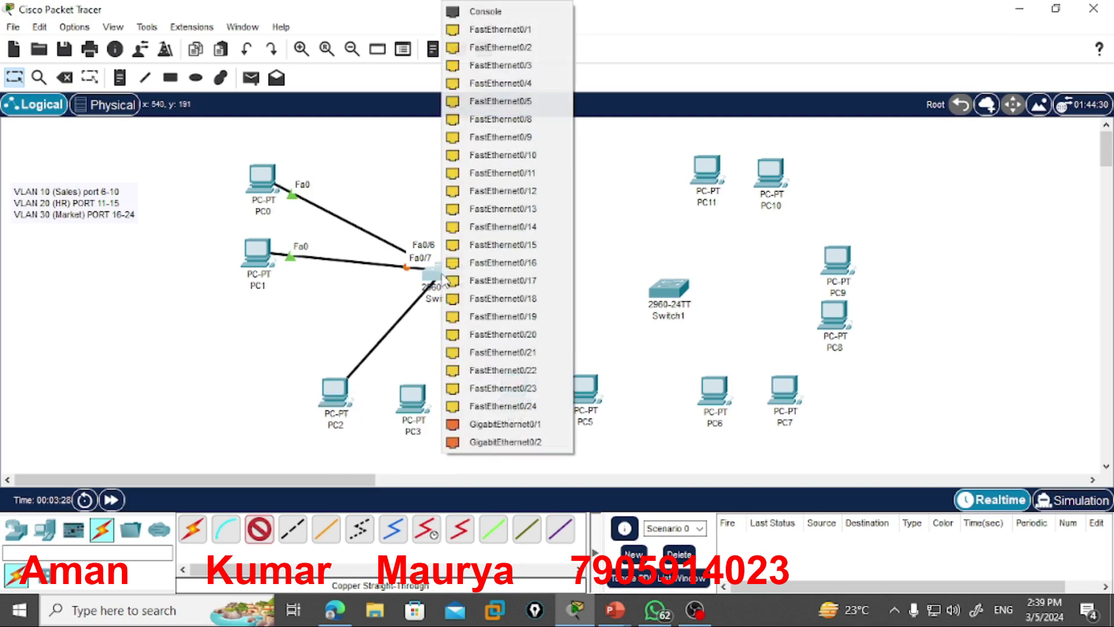
click(534, 173)
click(411, 393)
click(476, 483)
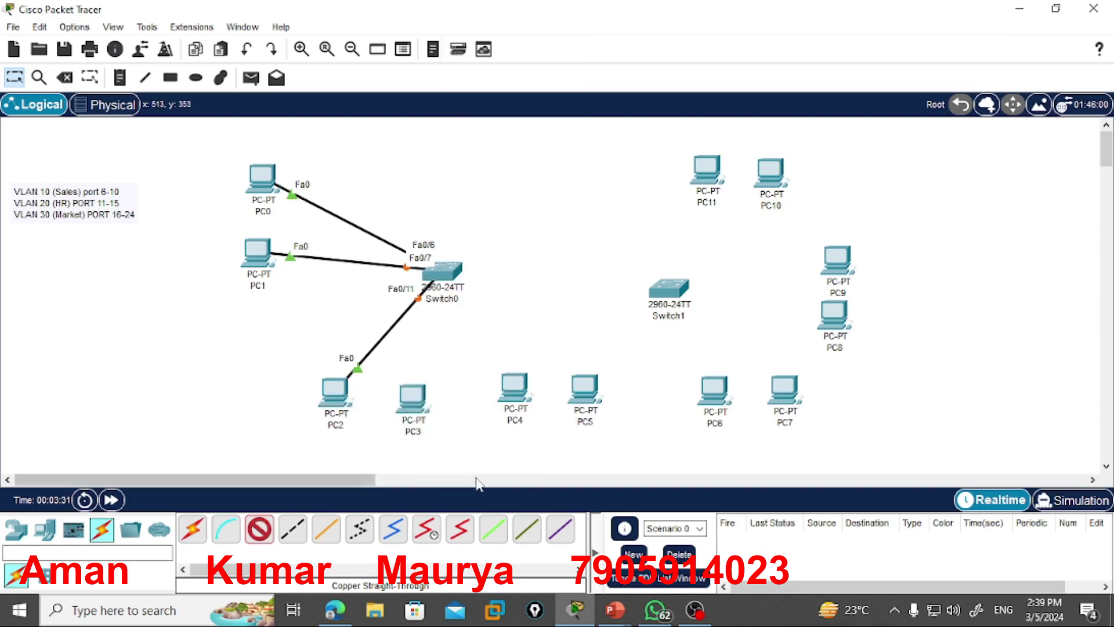
click(445, 271)
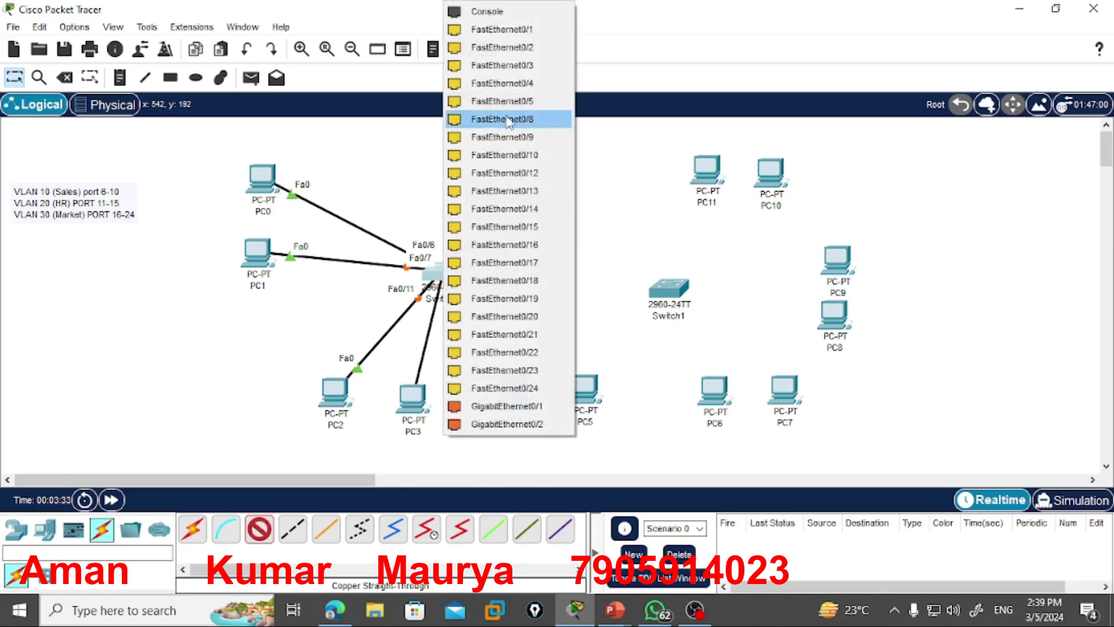
click(539, 174)
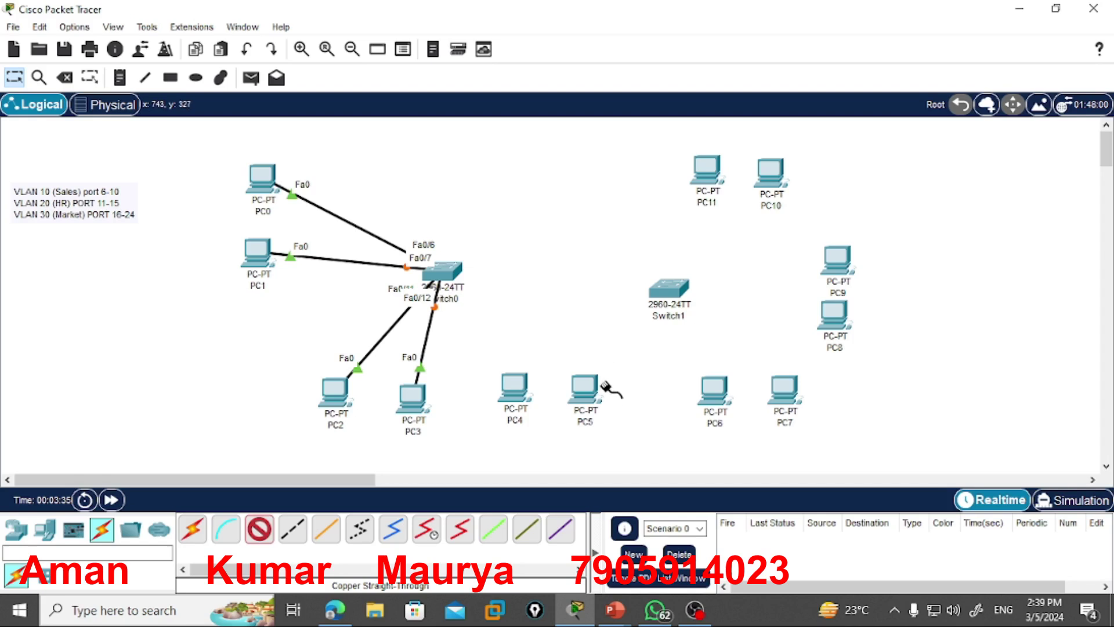
Connect FastEthernet0 of PC4 and PC5 to Switch0 ports FastEthernet0/16 and 0/17 with copper straight-through cables
click(513, 392)
click(575, 454)
click(444, 271)
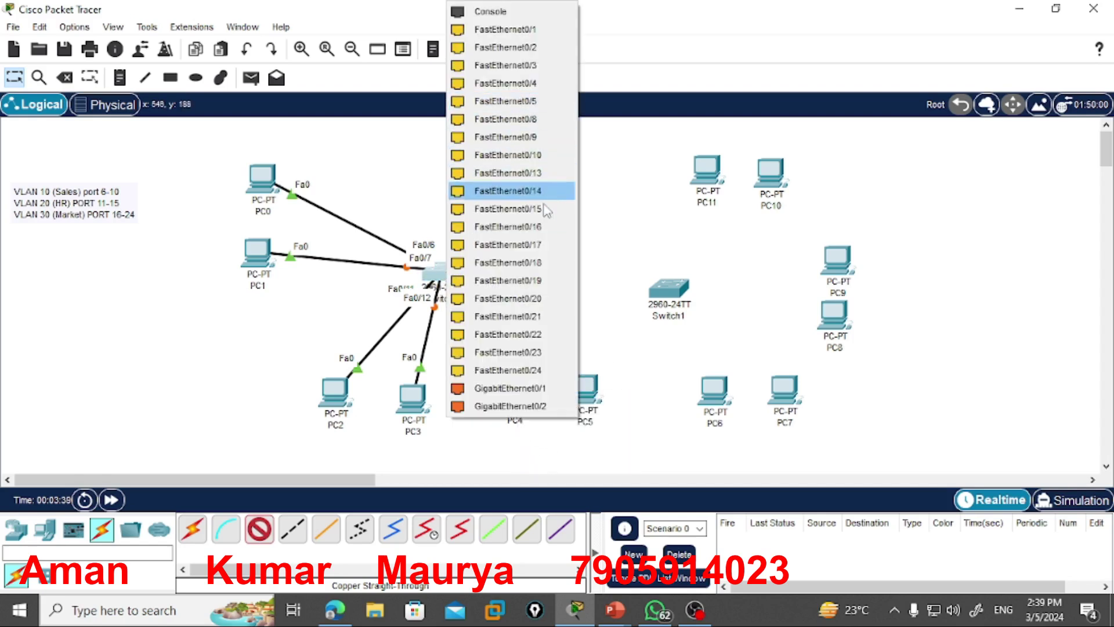
click(542, 226)
click(580, 388)
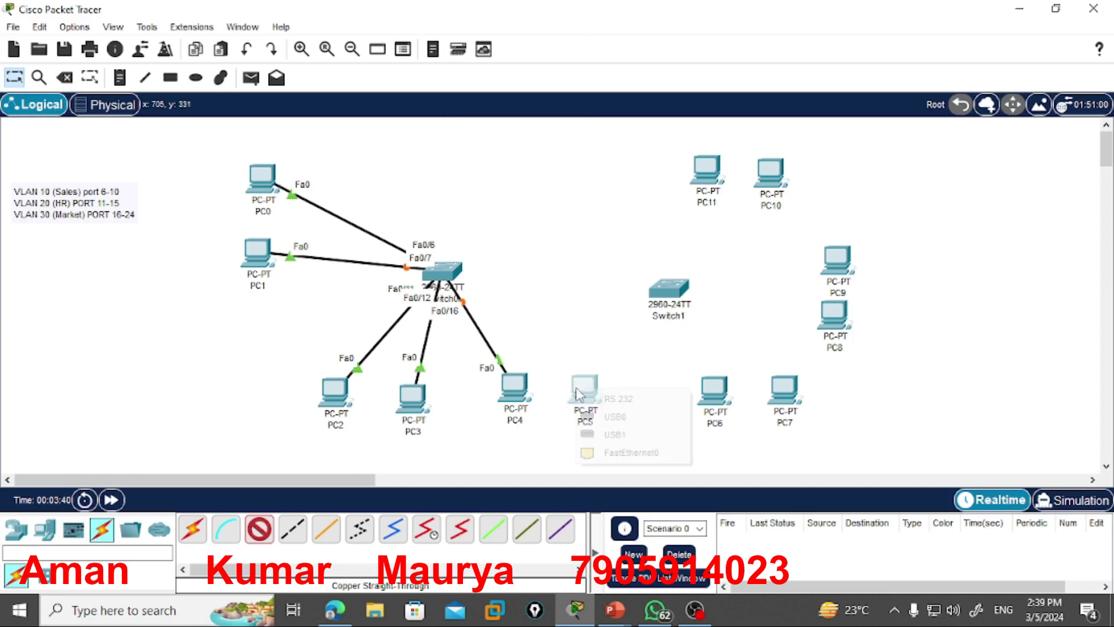
click(615, 453)
click(444, 271)
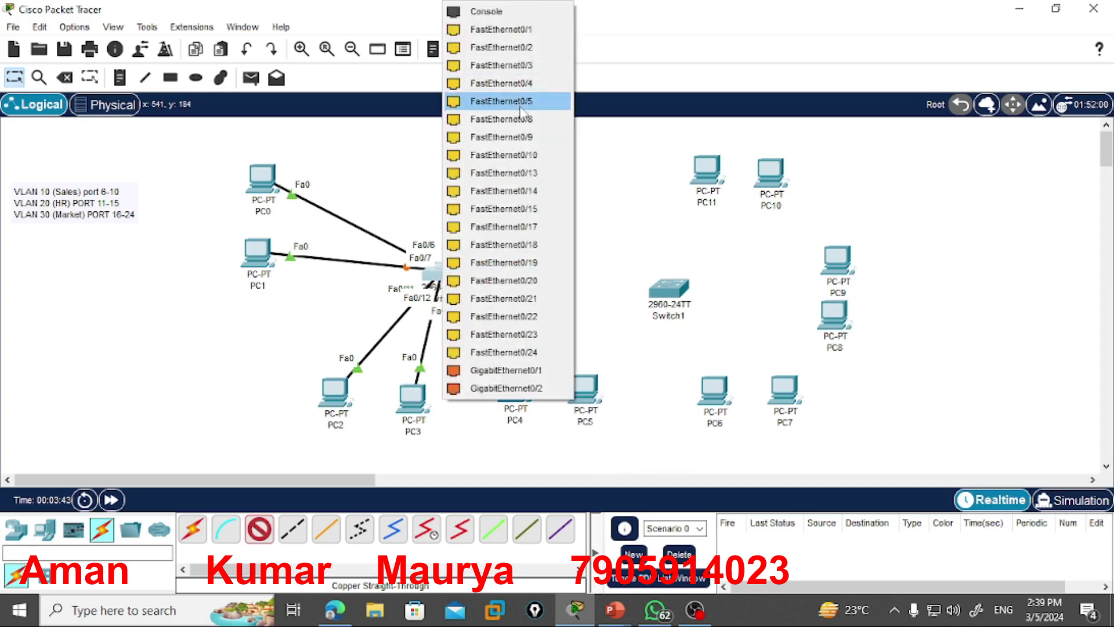
click(534, 227)
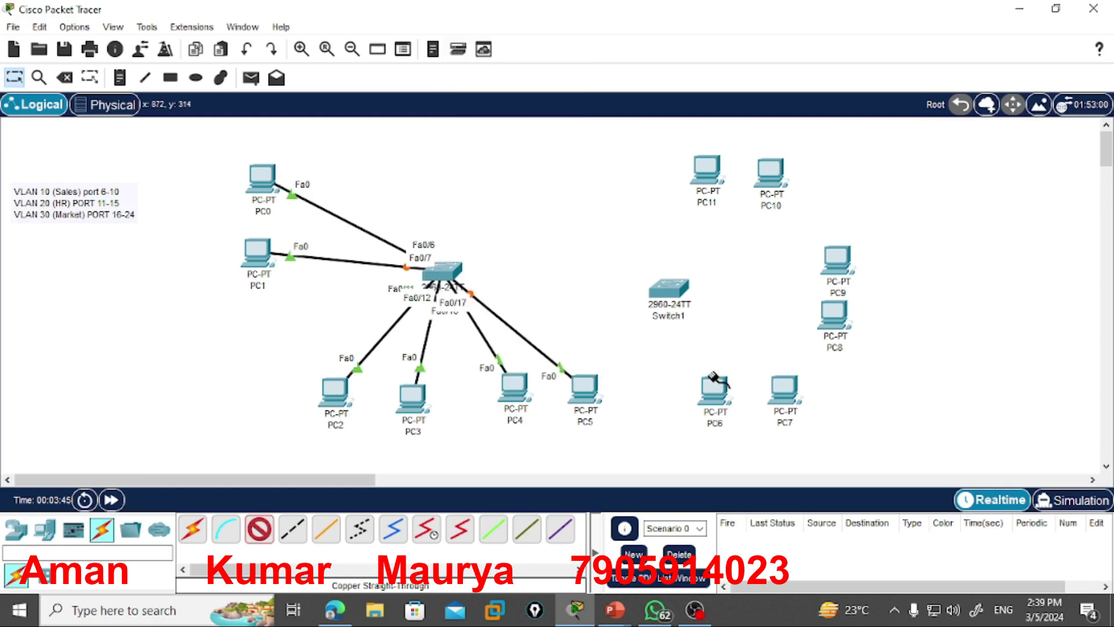
Connect FastEthernet0 of PC11 and PC10 to Switch1 ports FastEthernet0/6 and 0/7 with copper straight-through cables
click(710, 174)
click(766, 237)
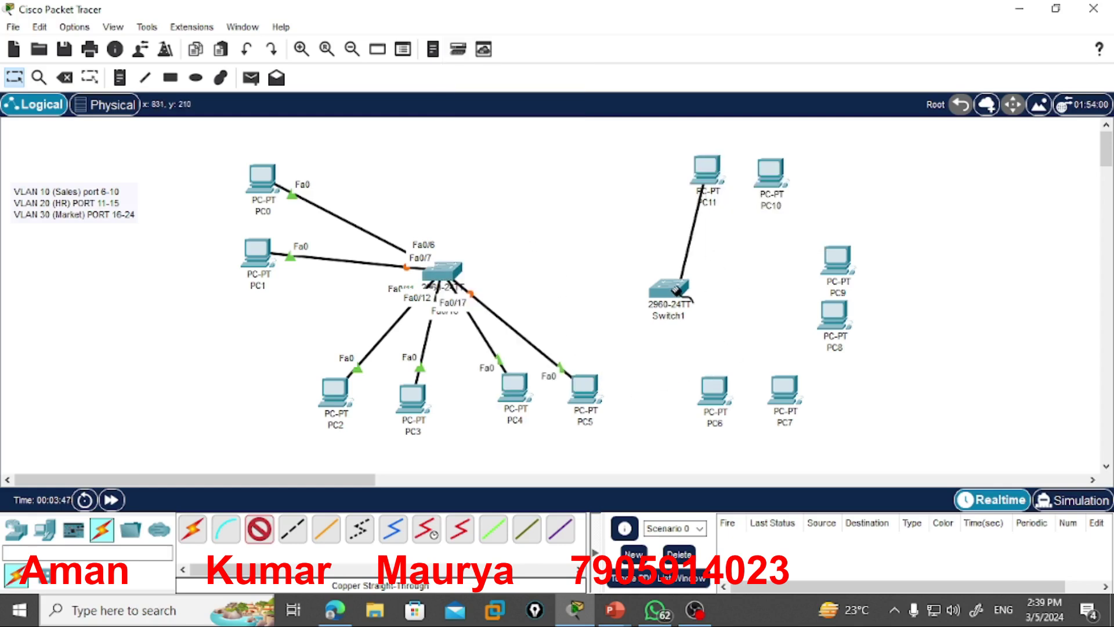
click(668, 289)
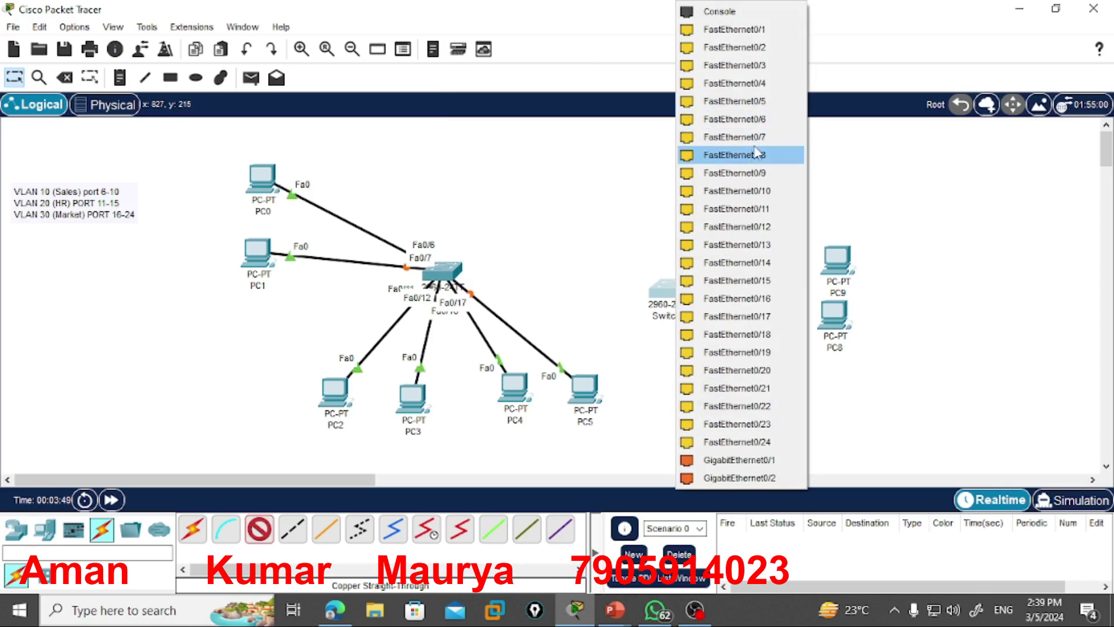
click(734, 119)
click(760, 174)
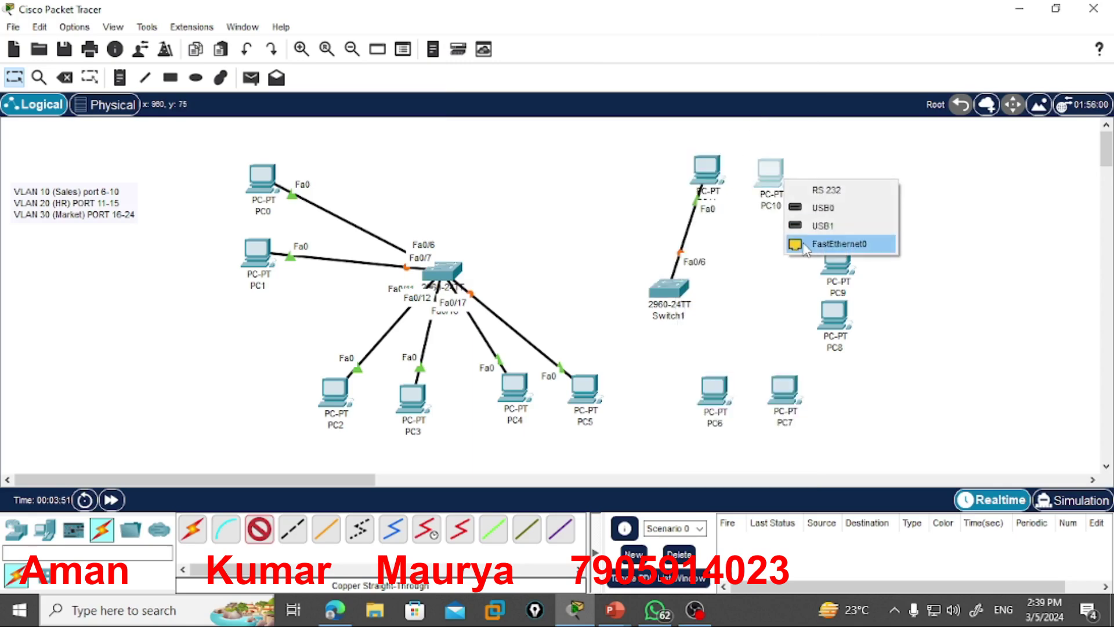
click(813, 244)
click(688, 288)
click(734, 119)
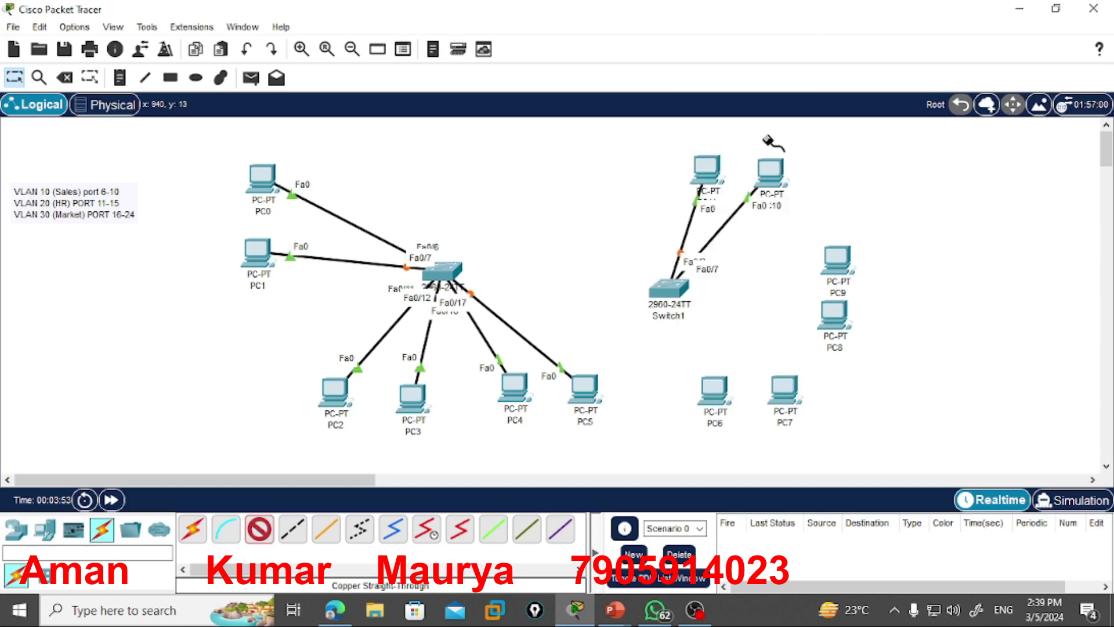
Connect FastEthernet0 of PC9 and PC8 to Switch1 ports FastEthernet0/11 and 0/12 with copper straight-through cables
click(835, 309)
click(870, 328)
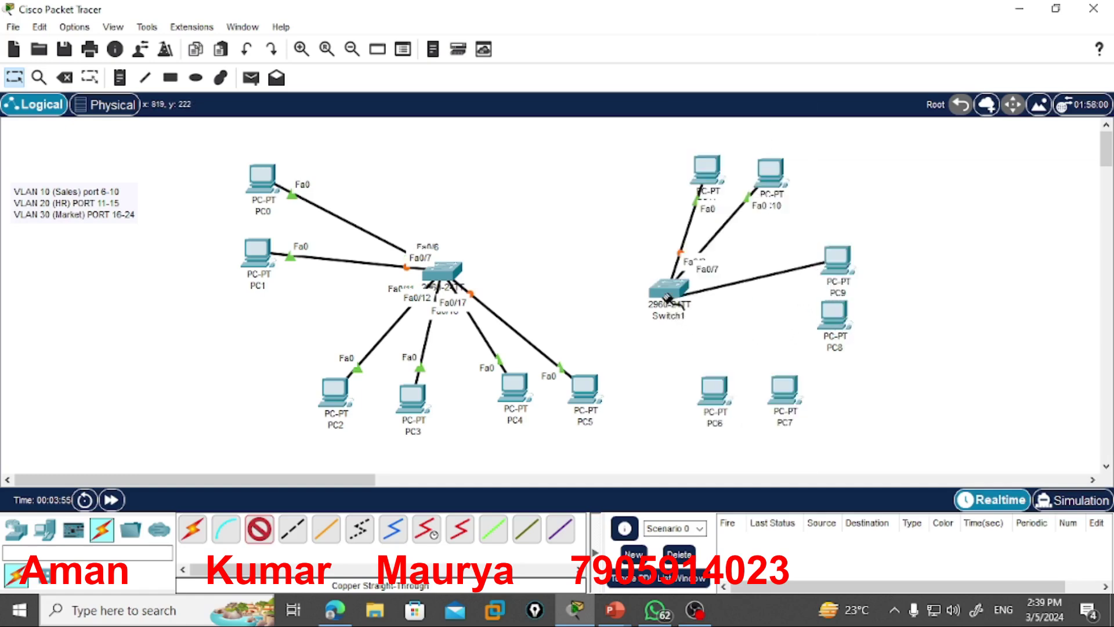
click(668, 288)
click(748, 173)
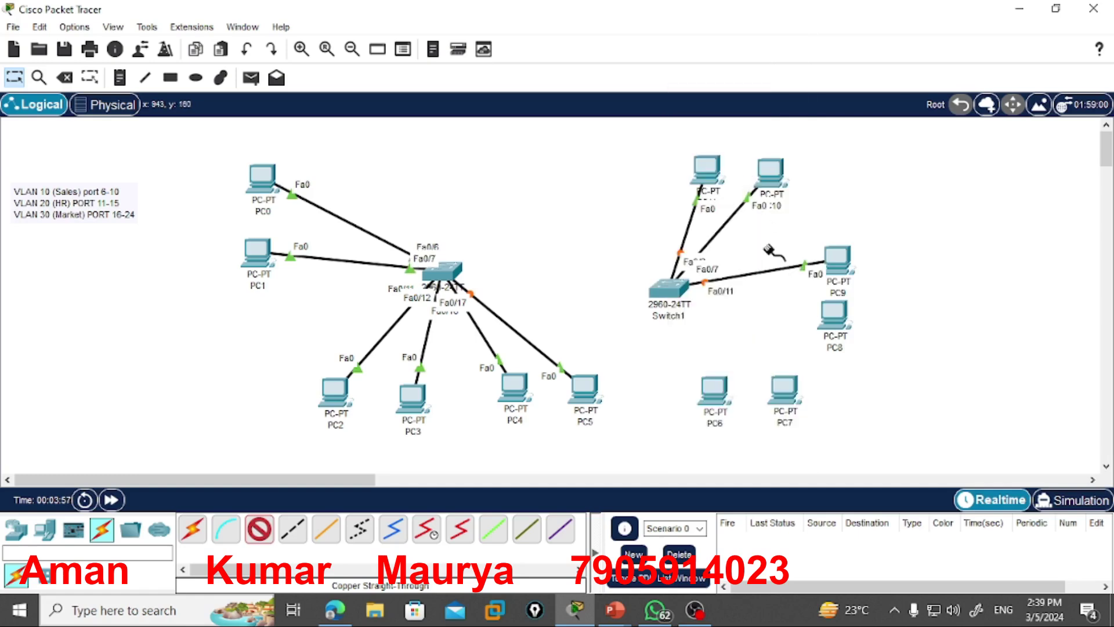
click(833, 312)
click(851, 377)
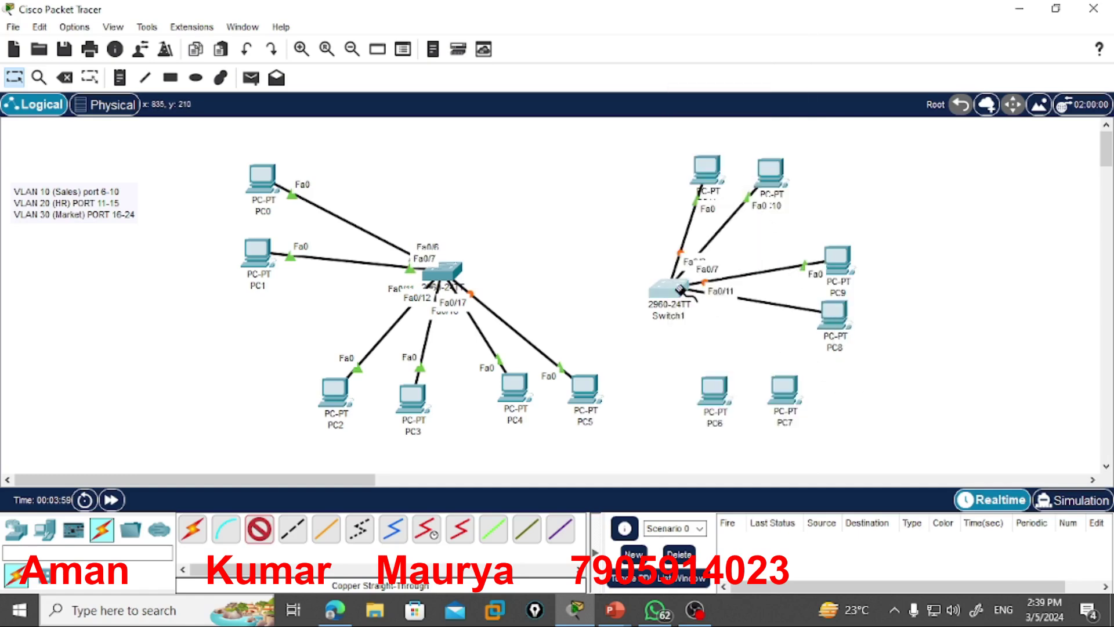
click(668, 286)
click(765, 172)
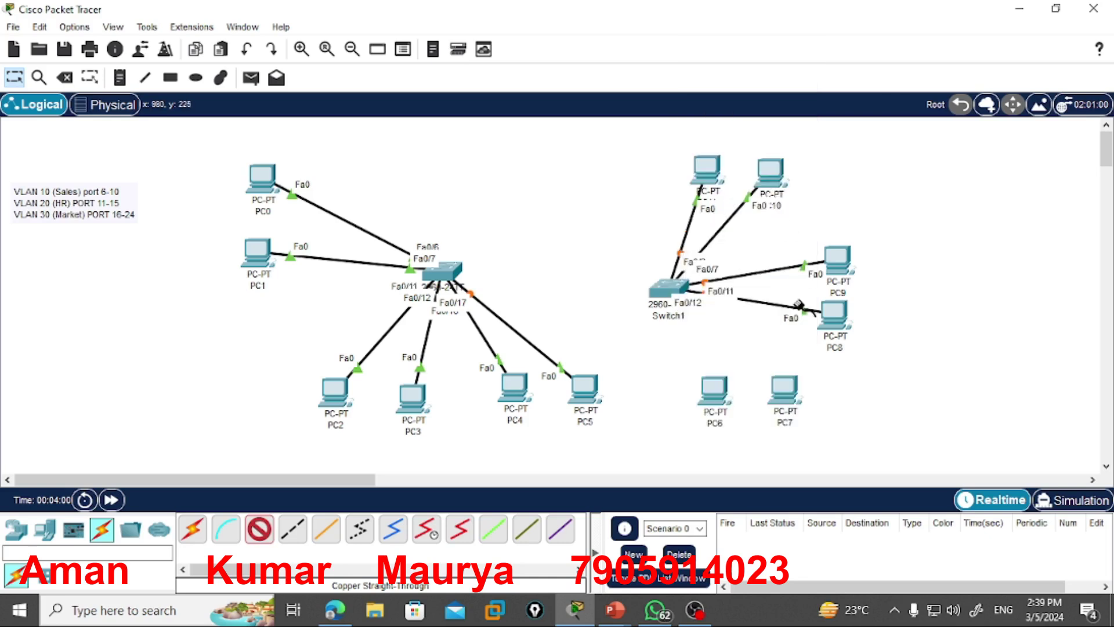
Connect FastEthernet0 of PC6 and PC7 to Switch1 ports FastEthernet0/15 and 0/17 with copper straight-through cables
click(719, 400)
click(761, 462)
click(675, 287)
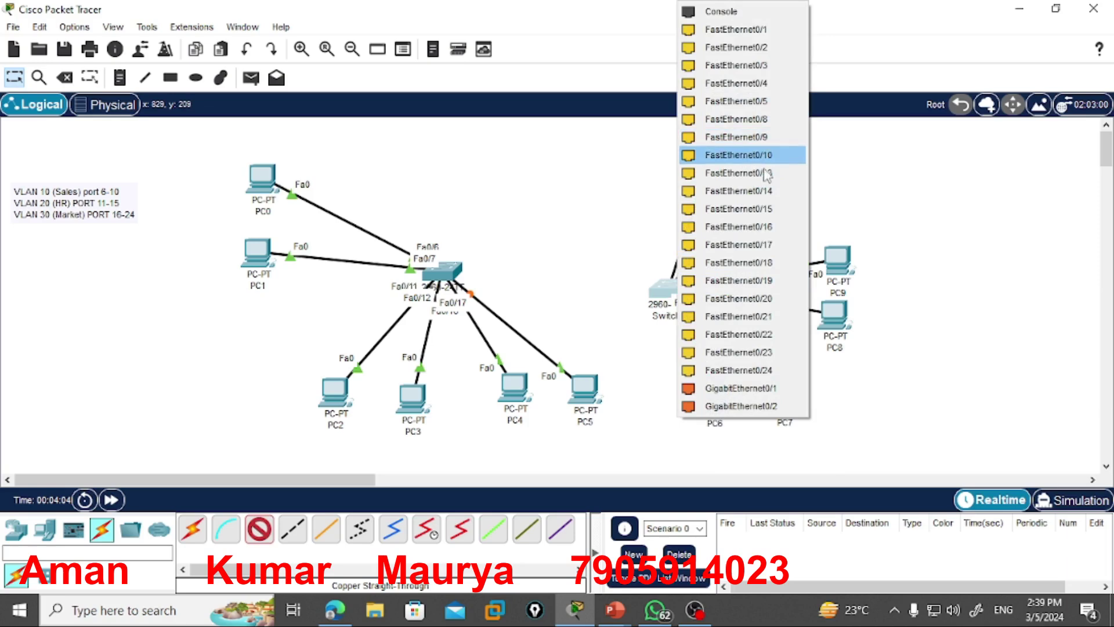
click(773, 222)
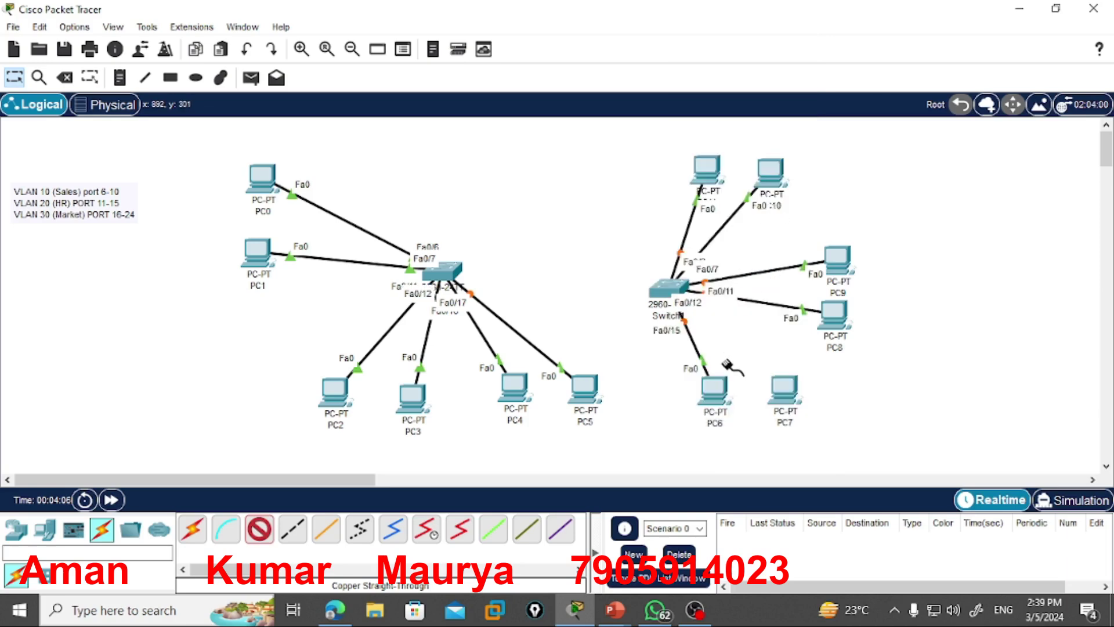
click(784, 388)
click(821, 454)
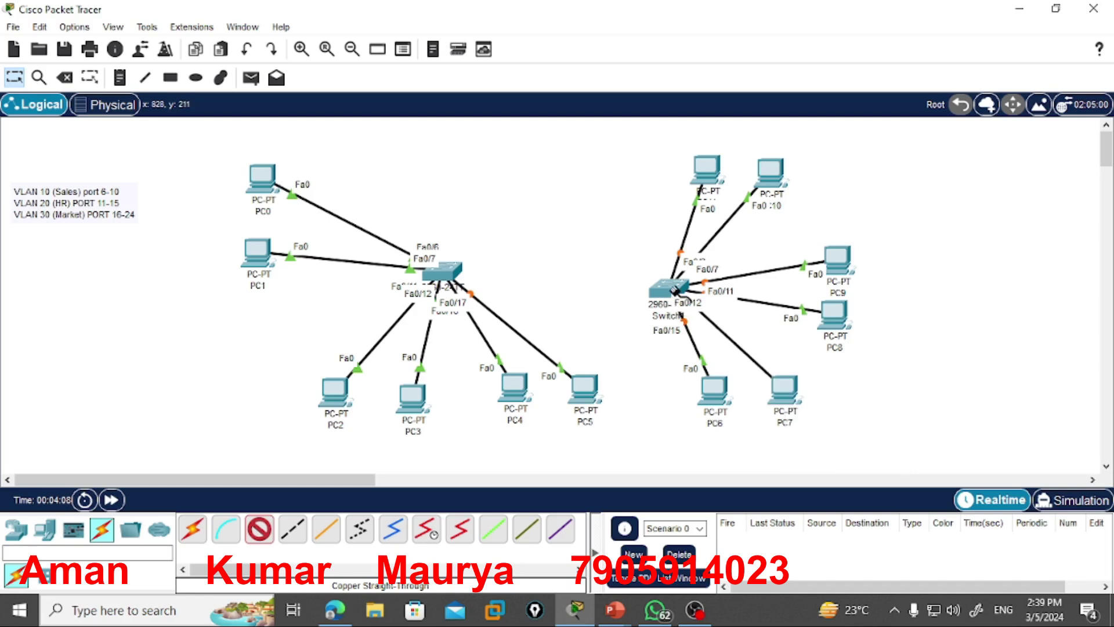
click(675, 289)
click(754, 226)
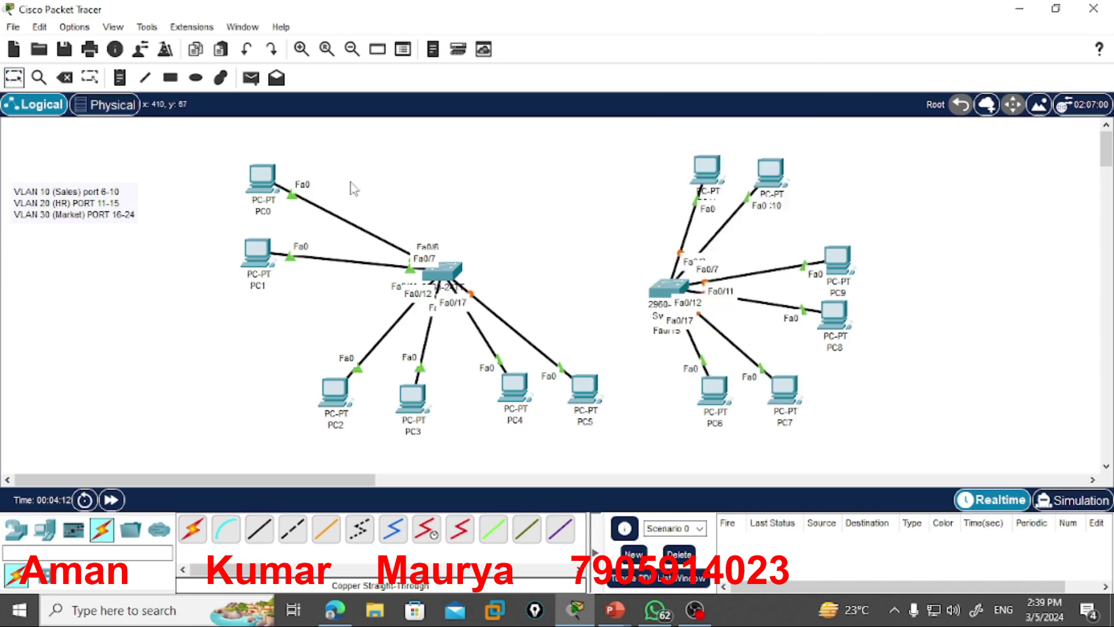
Move the Switch1 end of PC6's cable to port FastEthernet0/16
drag(715, 390, 635, 399)
click(667, 290)
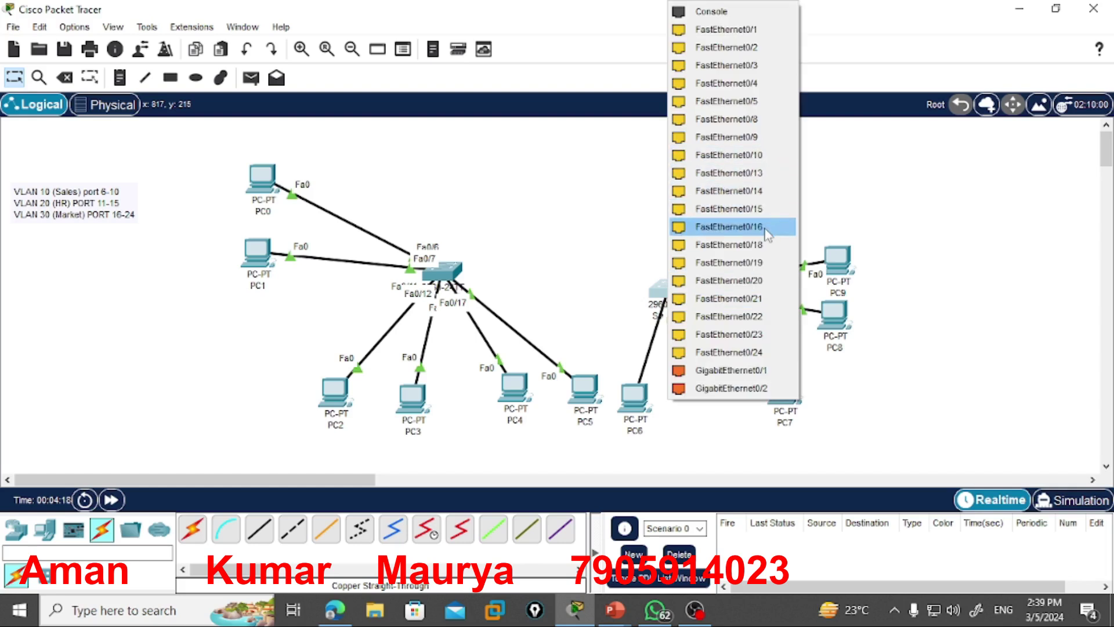
click(729, 226)
Arrange the PCs around Switch1 in close pairs: PC6 with PC7, PC8 with PC9, and PC10 with PC11
drag(644, 410, 767, 414)
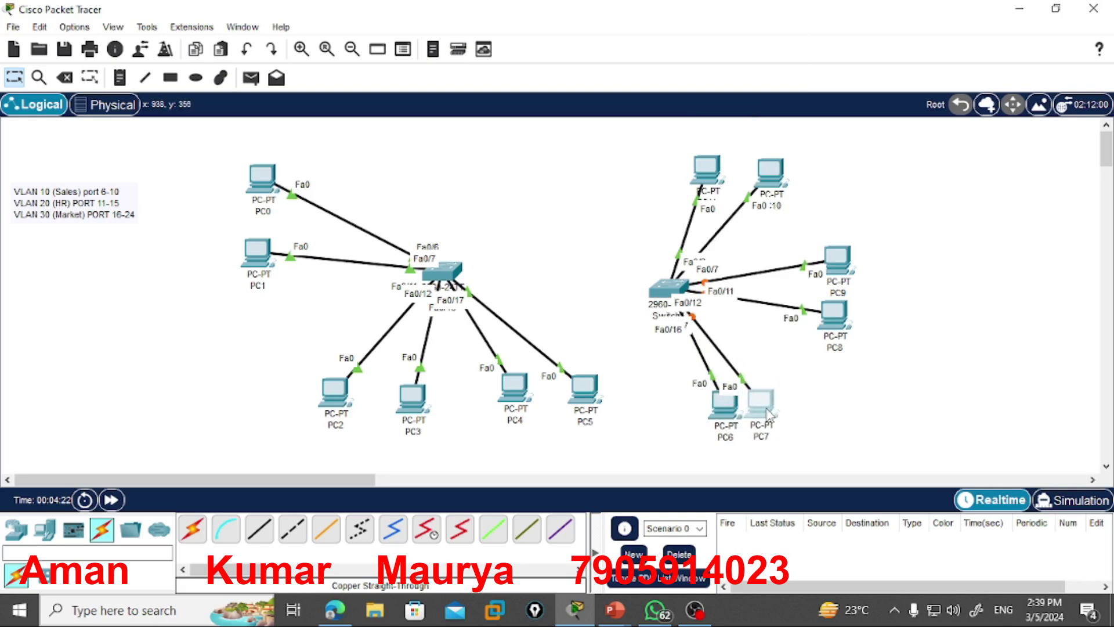
drag(842, 314, 855, 280)
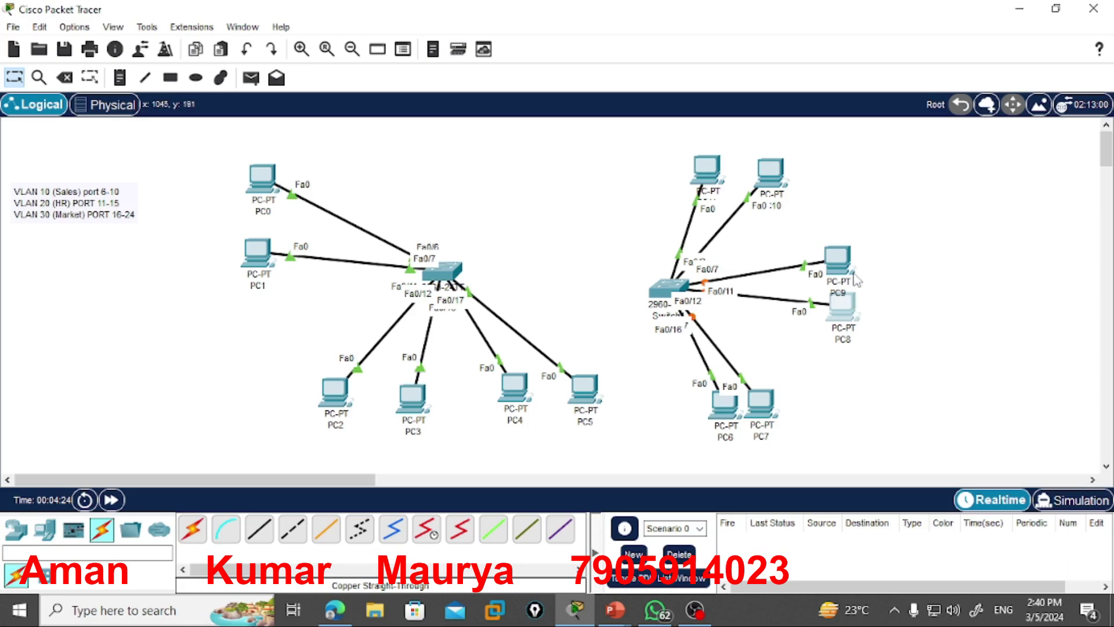
drag(766, 174, 739, 177)
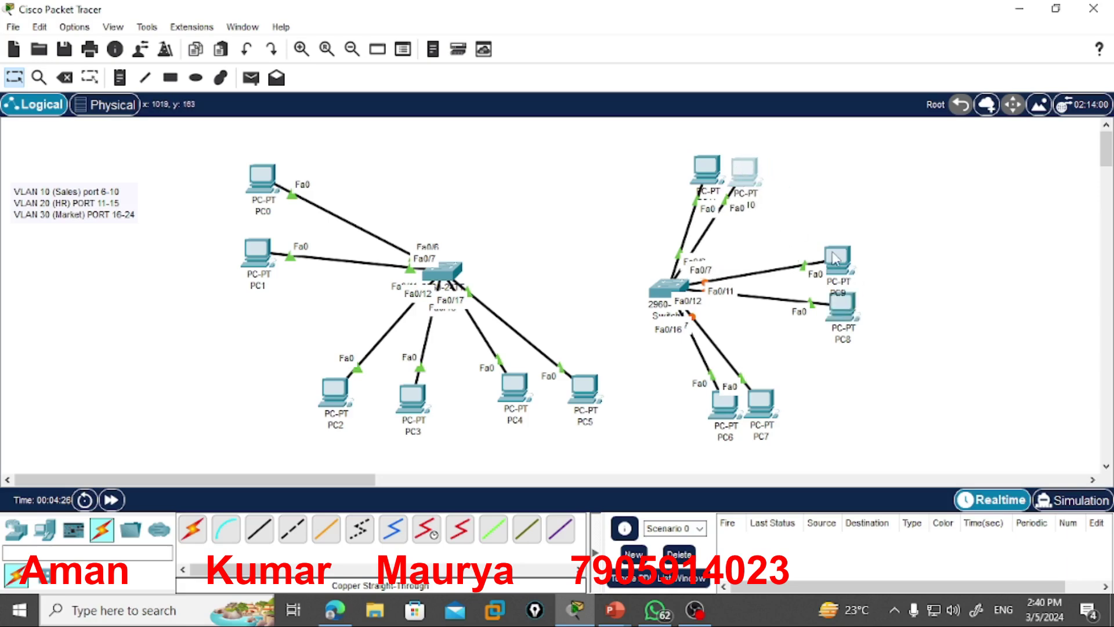
drag(832, 251, 832, 246)
click(839, 302)
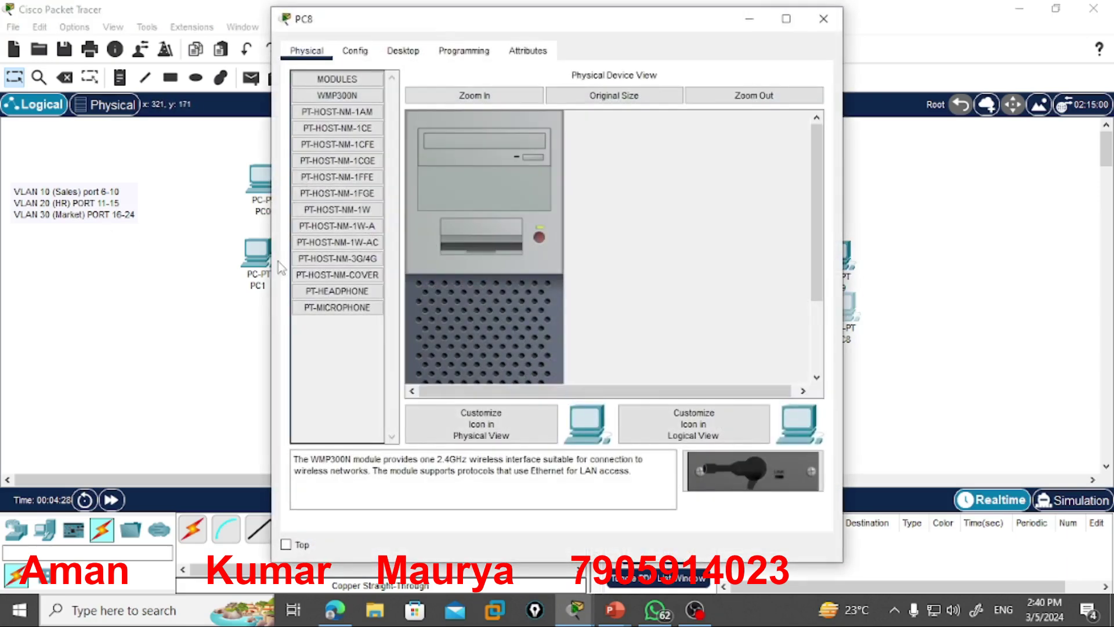
click(823, 18)
Arrange the PCs around Switch0 in close pairs: PC0 with PC1, PC2 with PC3, and PC4 with PC5
drag(253, 266, 243, 227)
drag(330, 400, 244, 374)
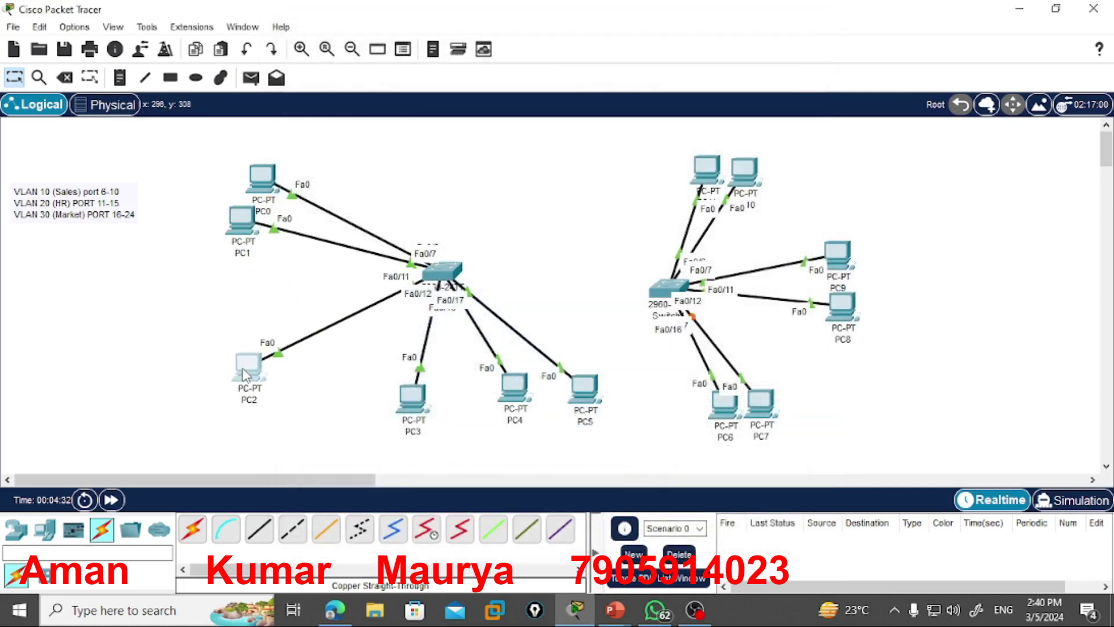
drag(408, 416, 275, 409)
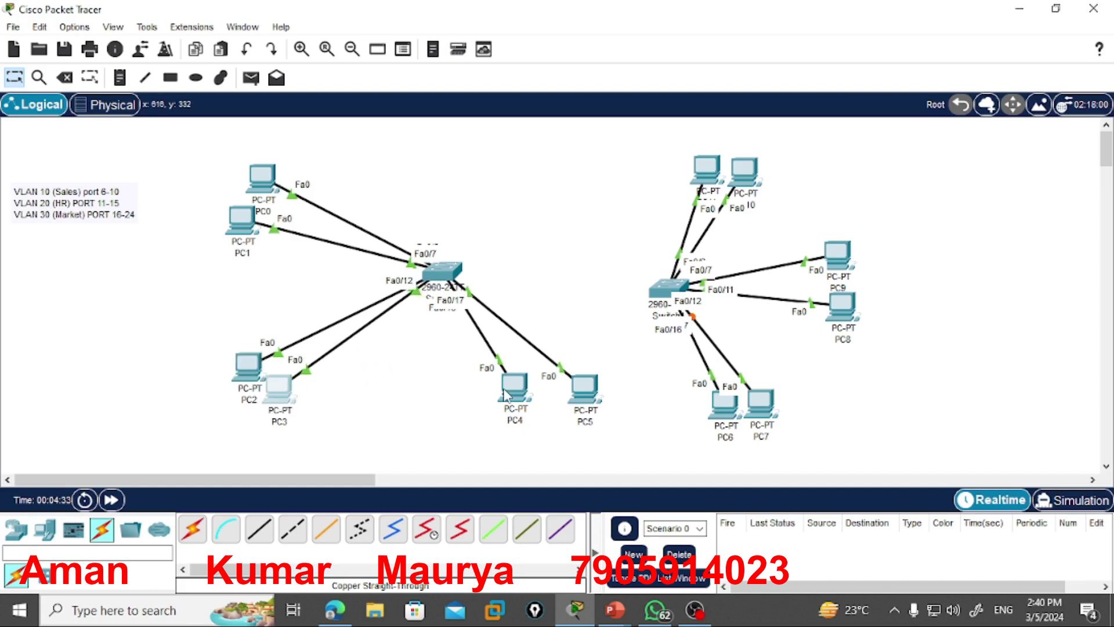
drag(514, 394, 403, 418)
drag(600, 404, 450, 426)
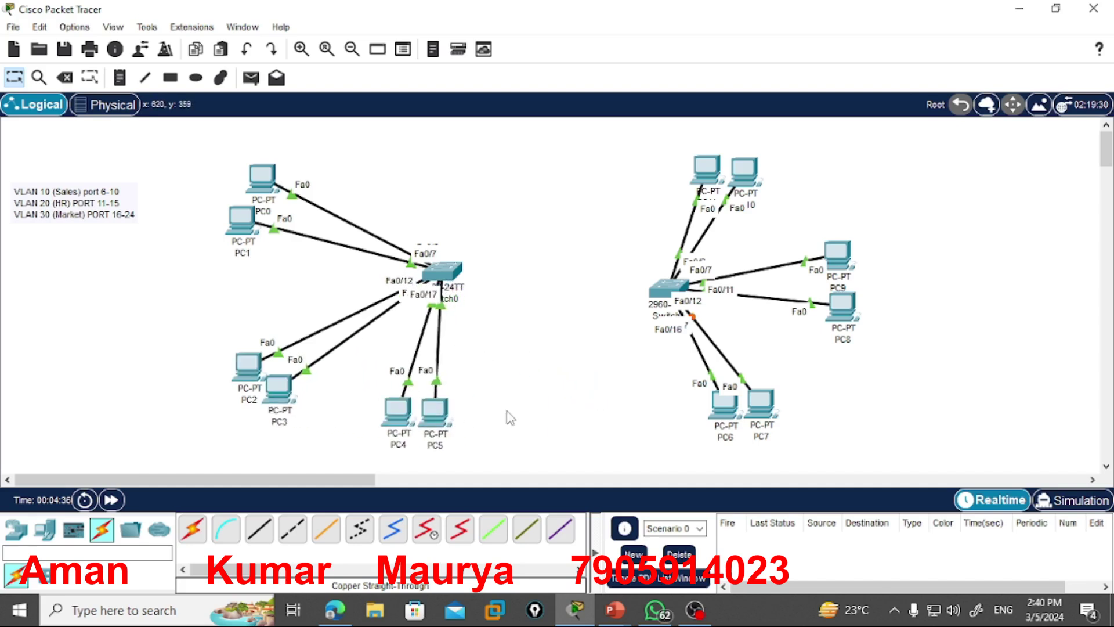
click(291, 539)
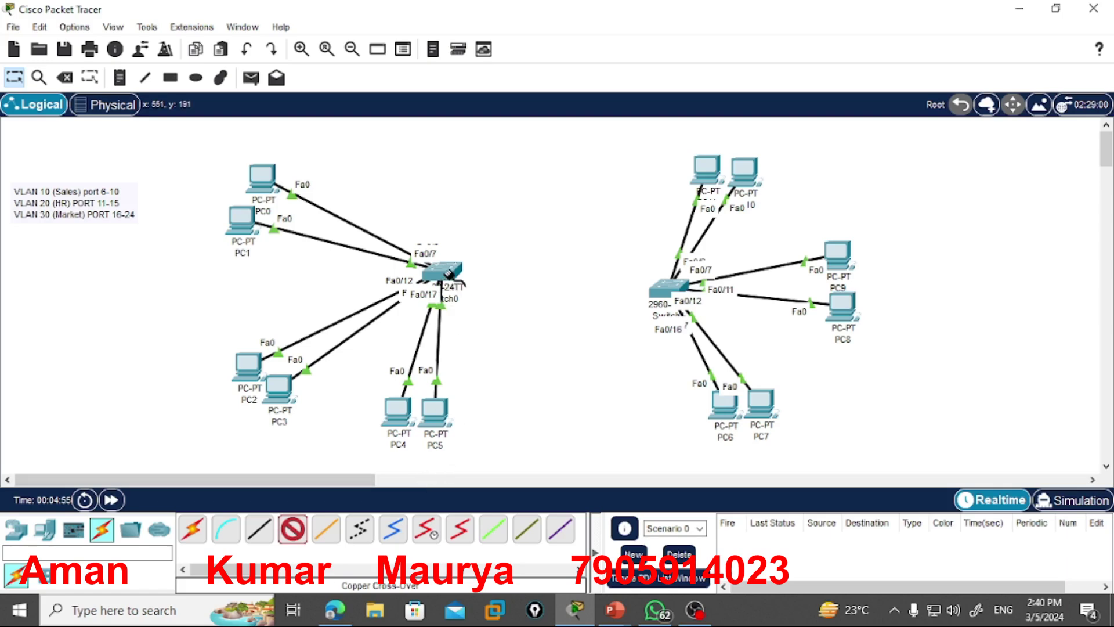
click(16, 78)
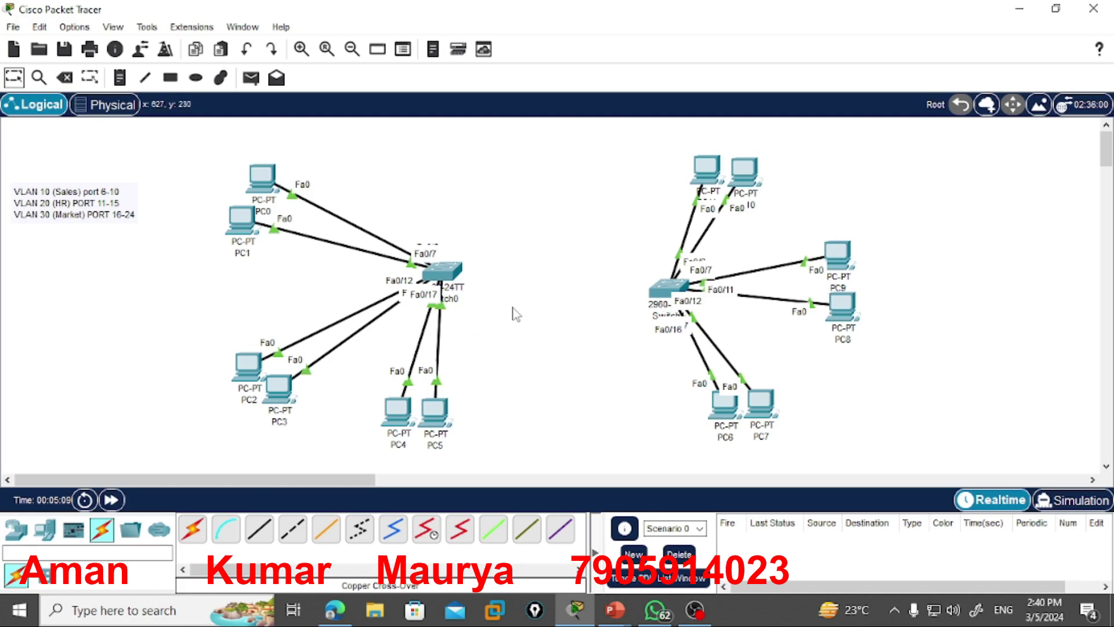
Open a new Notepad document and write the command lines enable, config ter, vlan 10 and name Sales
key(super+r)
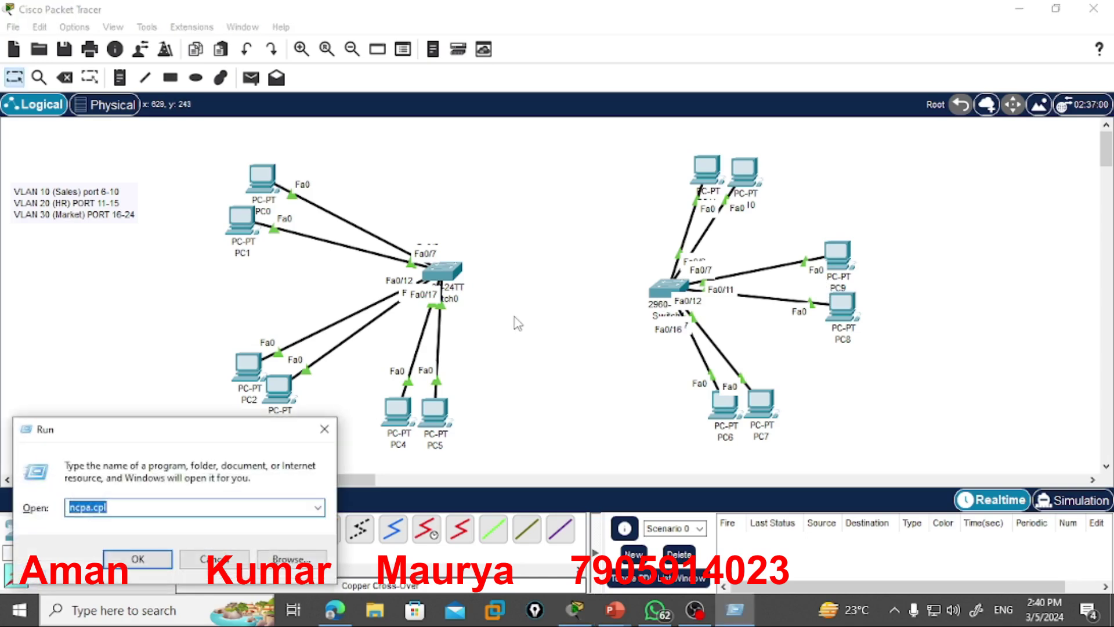
text(NOTEPAD)
key(Return)
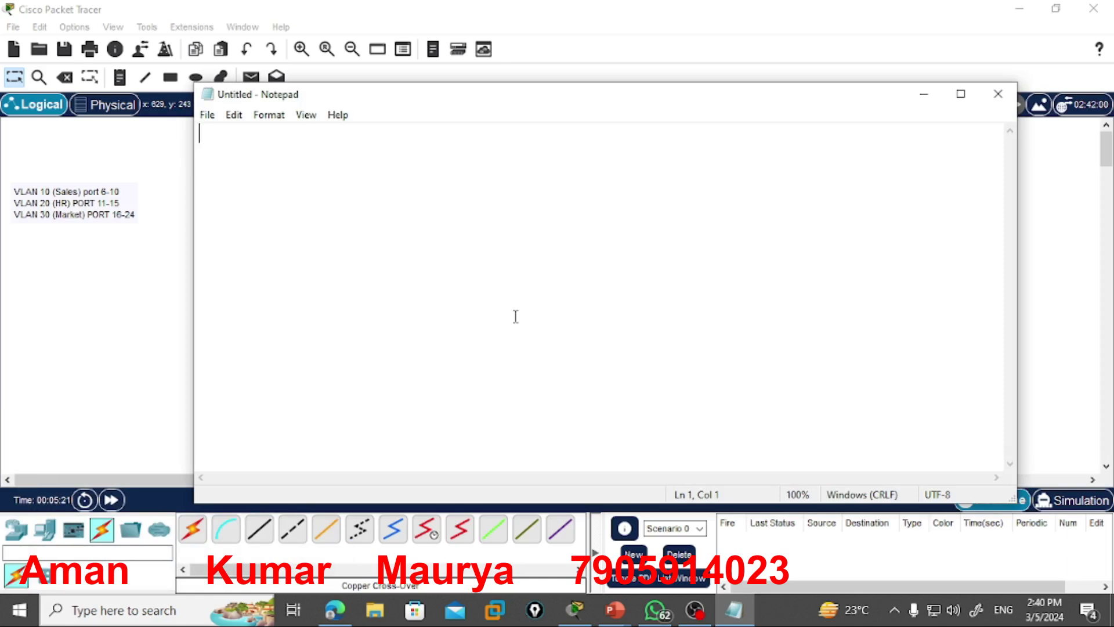
text(enable)
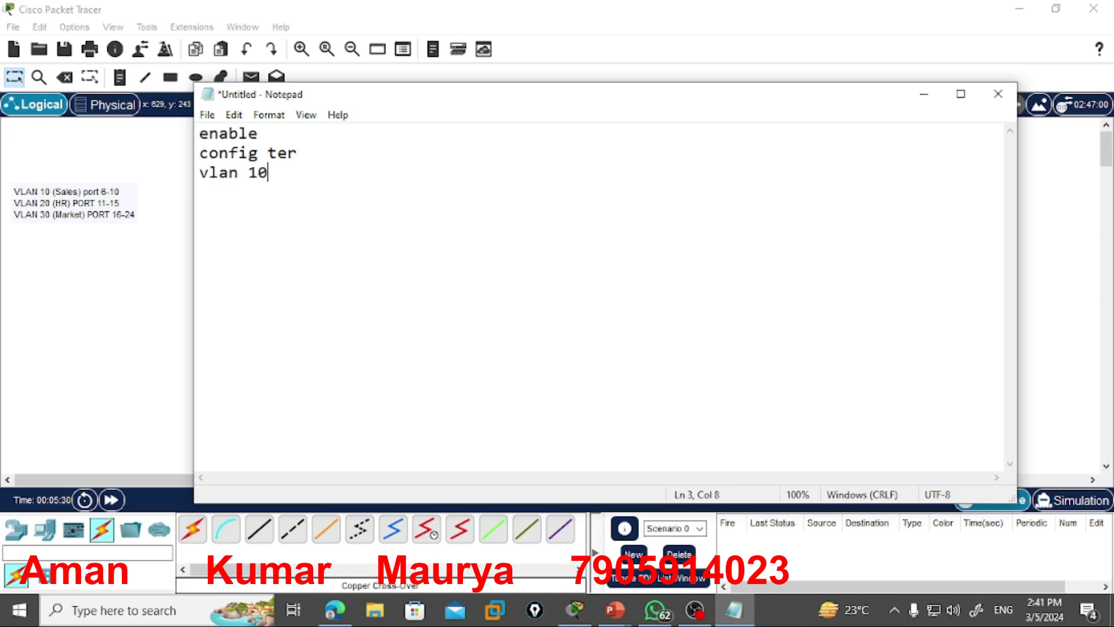
text(name Sales)
key(Return)
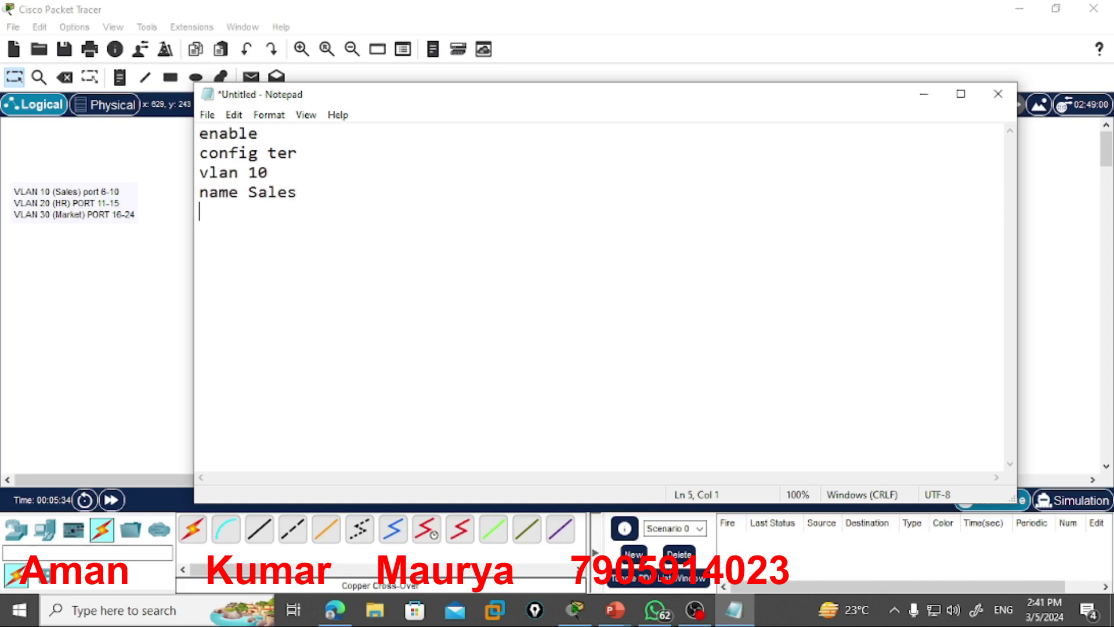
Add the command lines vlan 20, name HR, vlan 30, name Market and exit to the script
text(vlan)
text( 20 )
text(na)
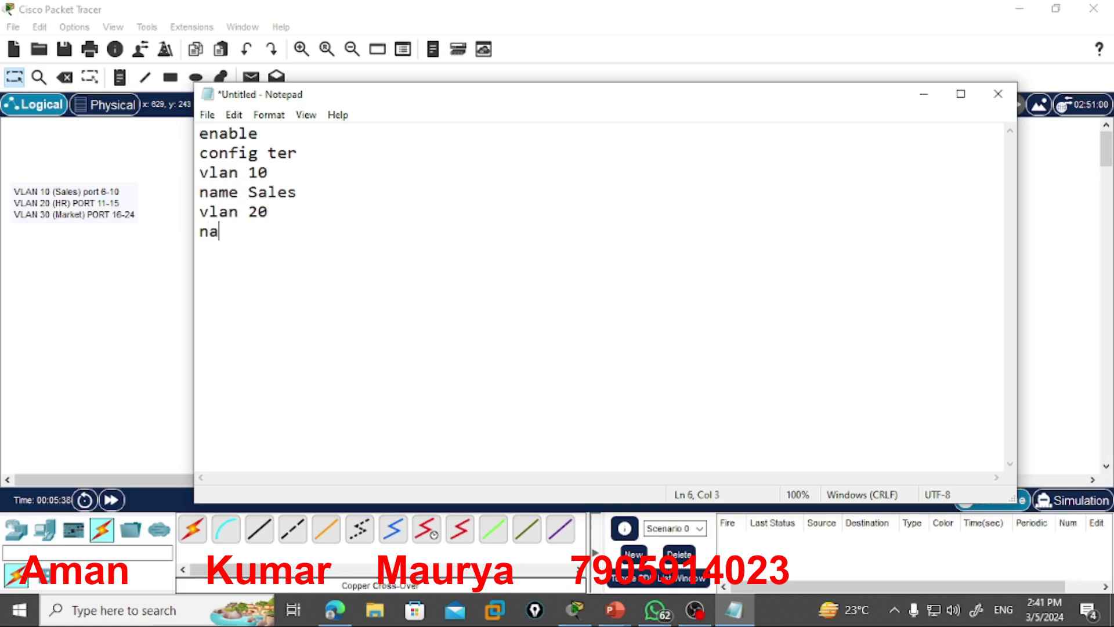
text(me HR)
key(Return)
text(vlan )
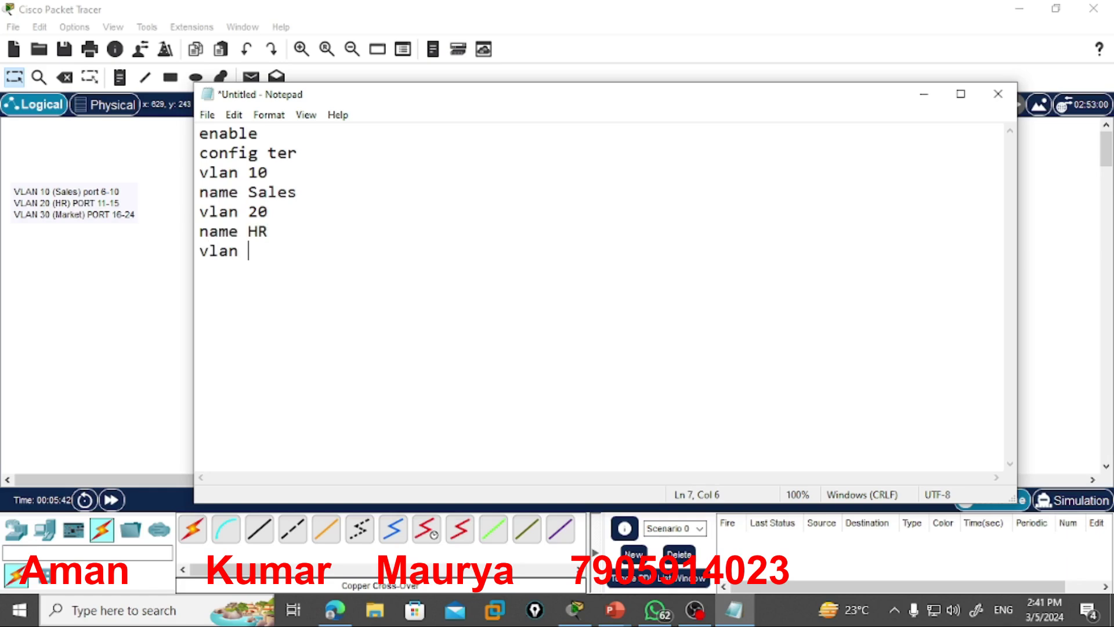
text(30)
key(Return)
text(name )
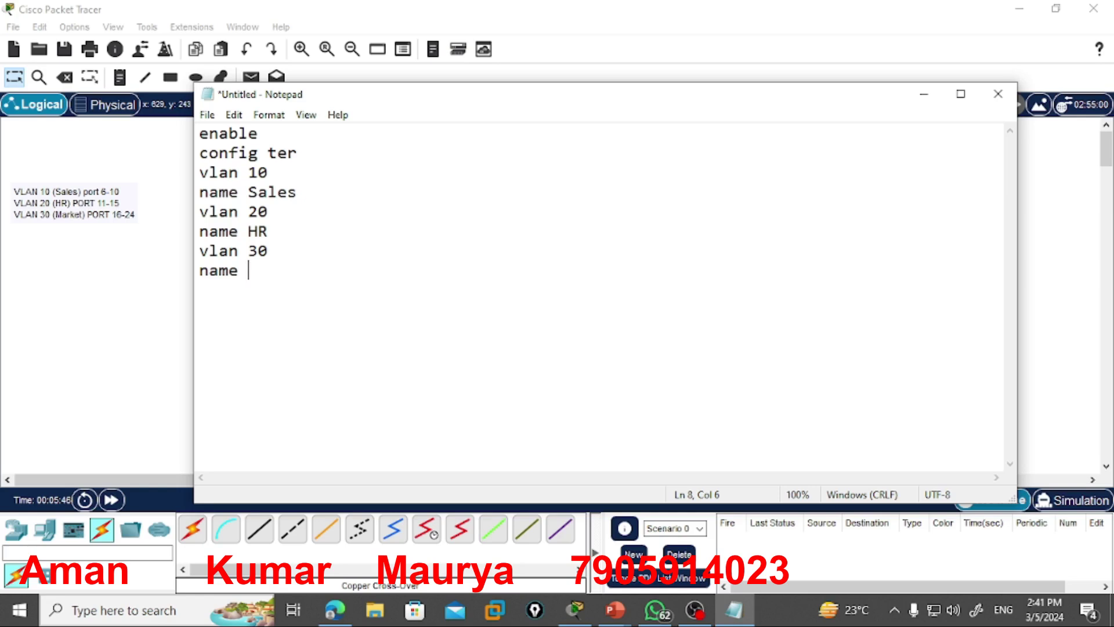
text(Market )
text(exit)
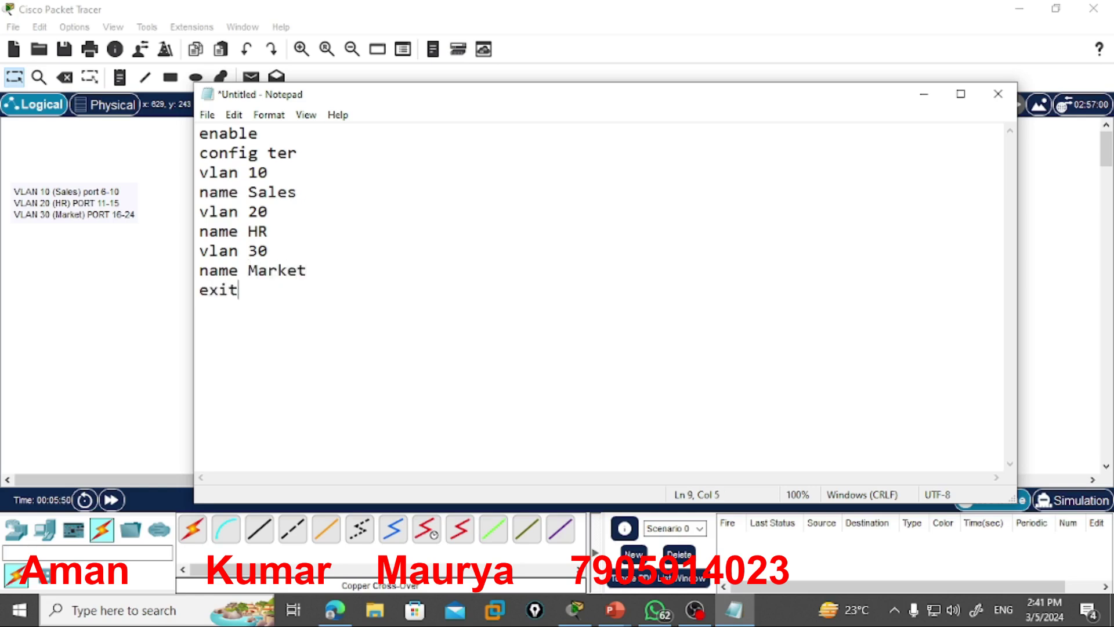
Add the line "interface range f0/6-10" below exit
key(Return)
text(interf)
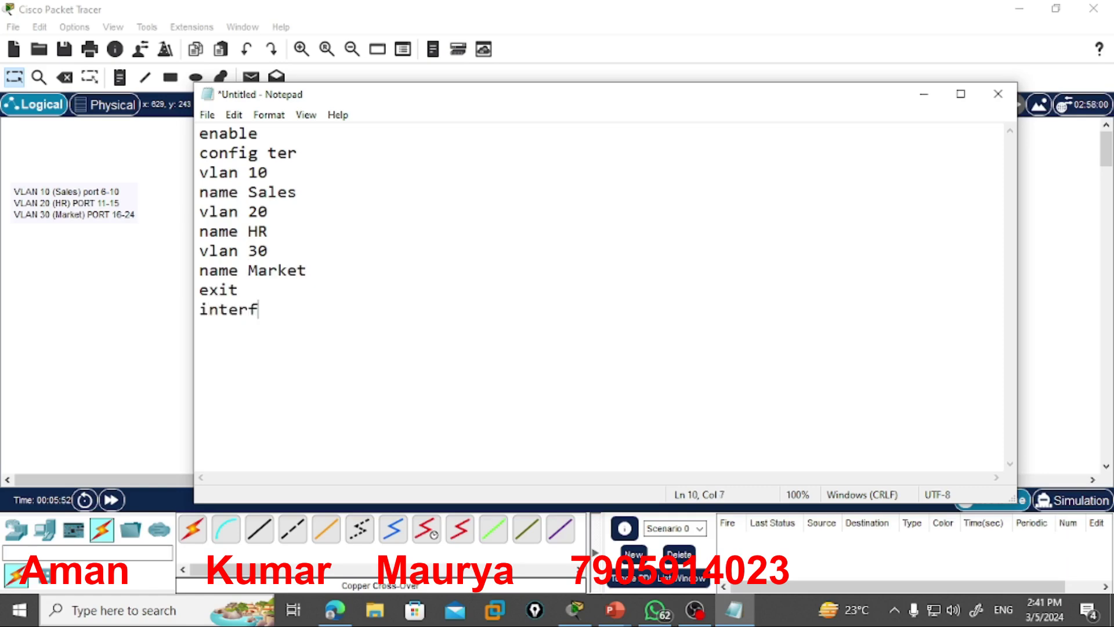
text(ace name)
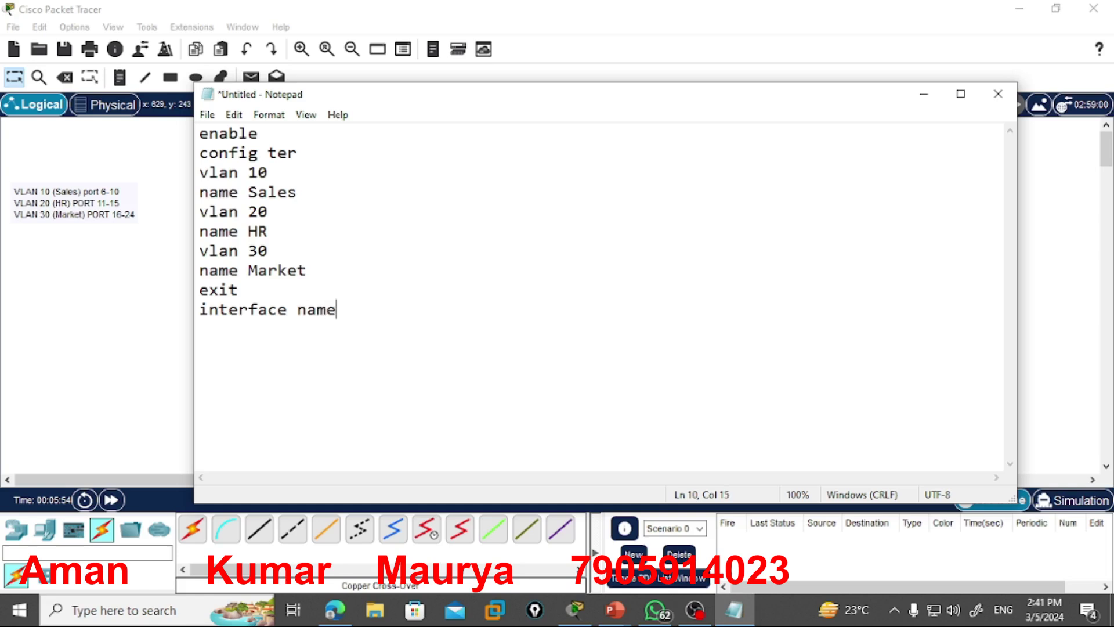
key(BackSpace)
key(BackSpace)
key(BackSpace)
text(rnam)
key(BackSpace)
key(BackSpace)
key(BackSpace)
text(ange f0/6)
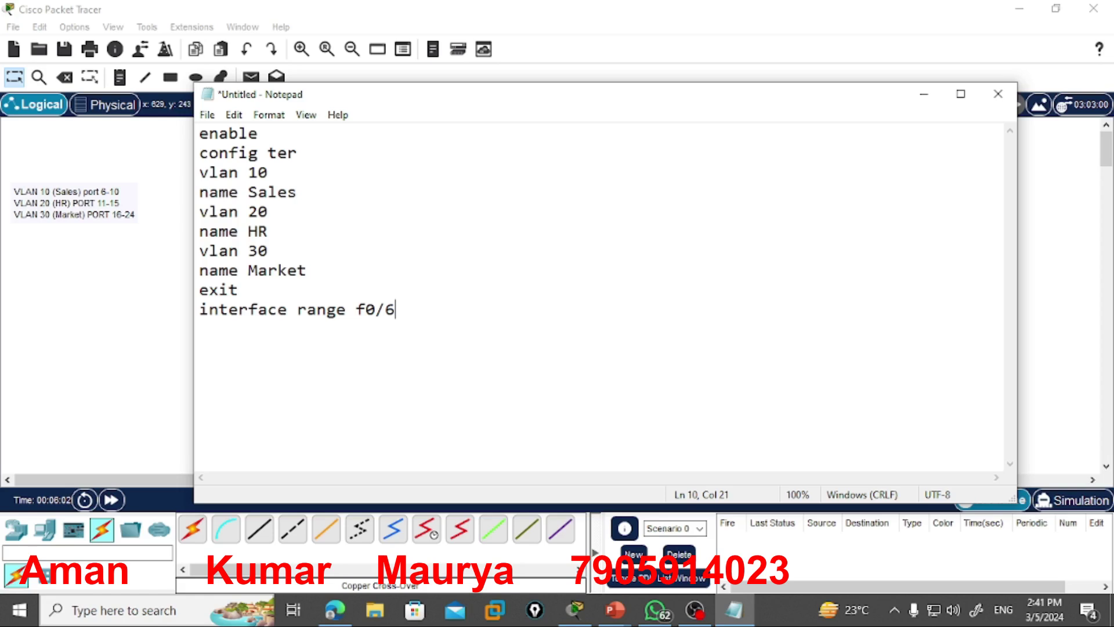
text(-10)
key(Return)
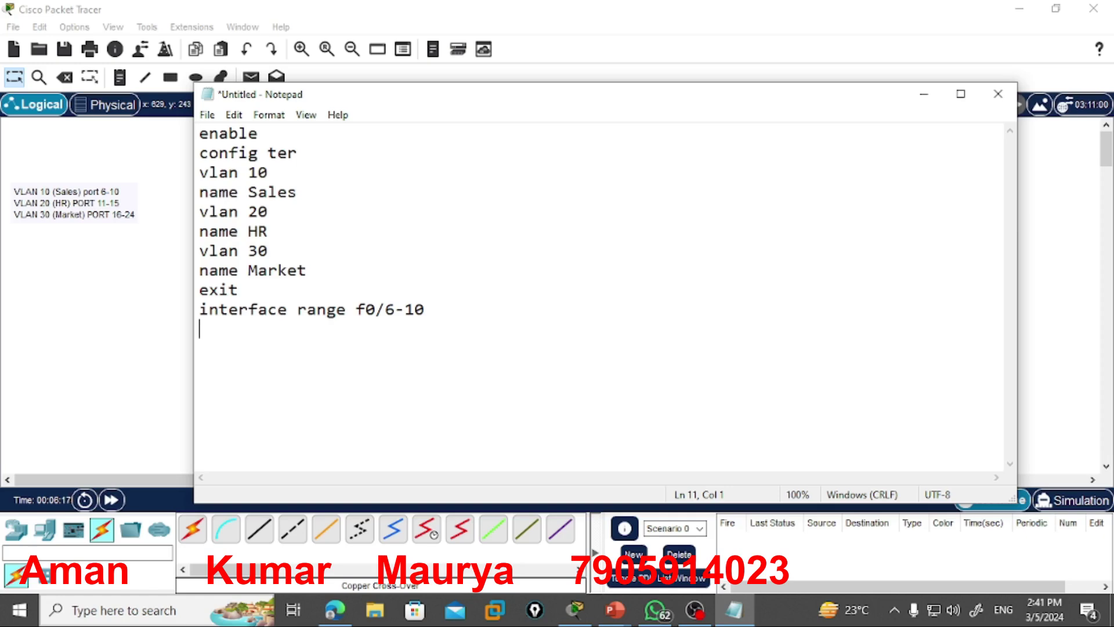
Add the lines "switchport mode access" and "switchport access vlan 10" under the f0/6-10 interface range
text(swit)
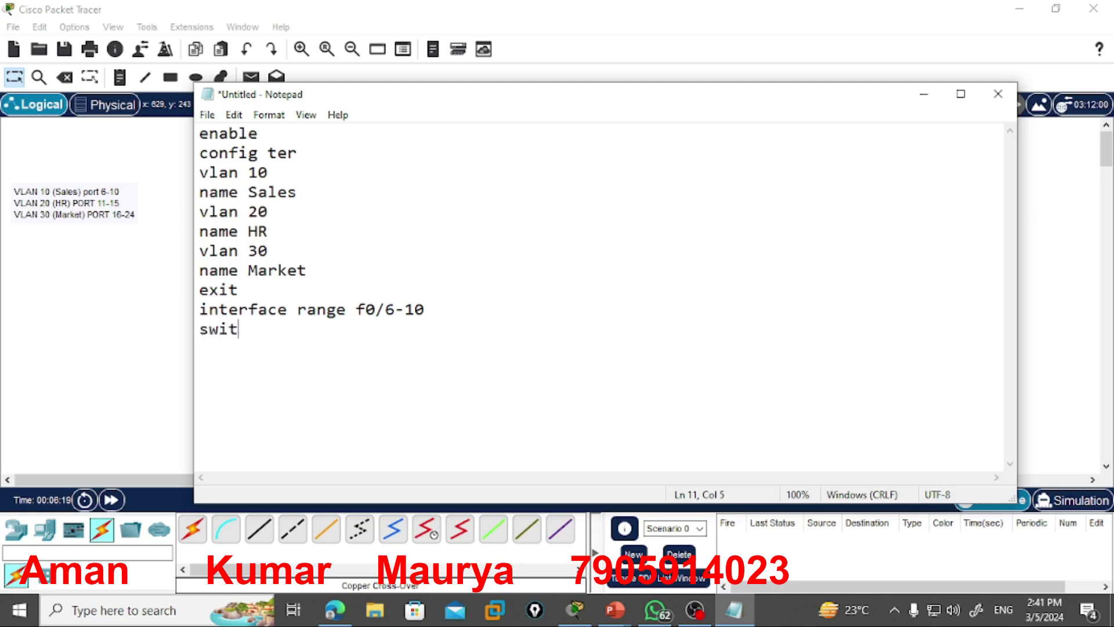
text(chport mode)
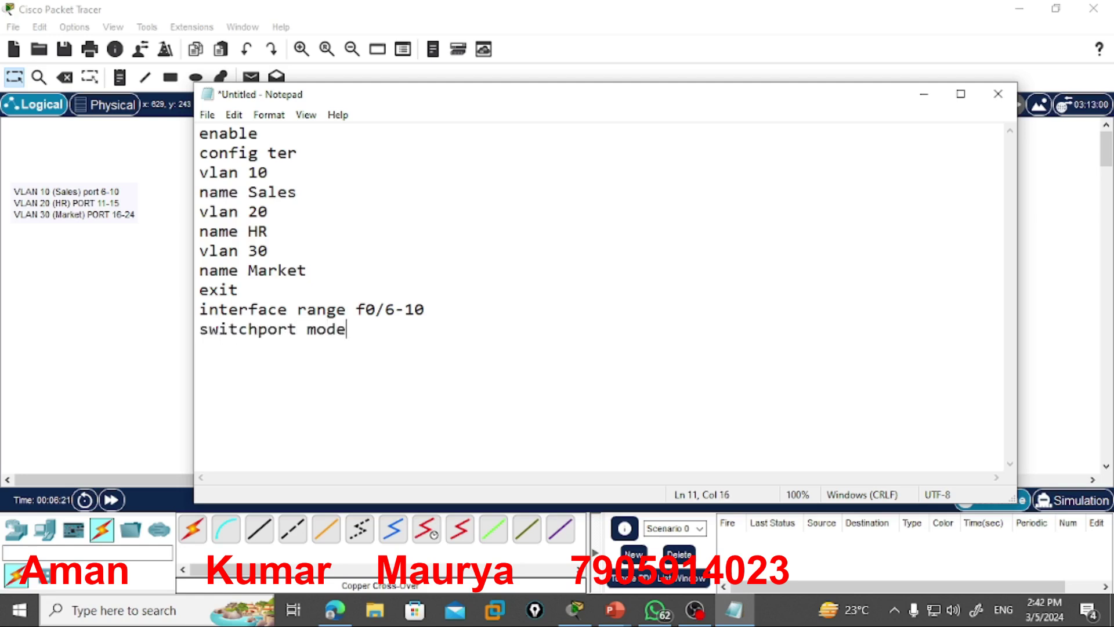
text( access)
key(Return)
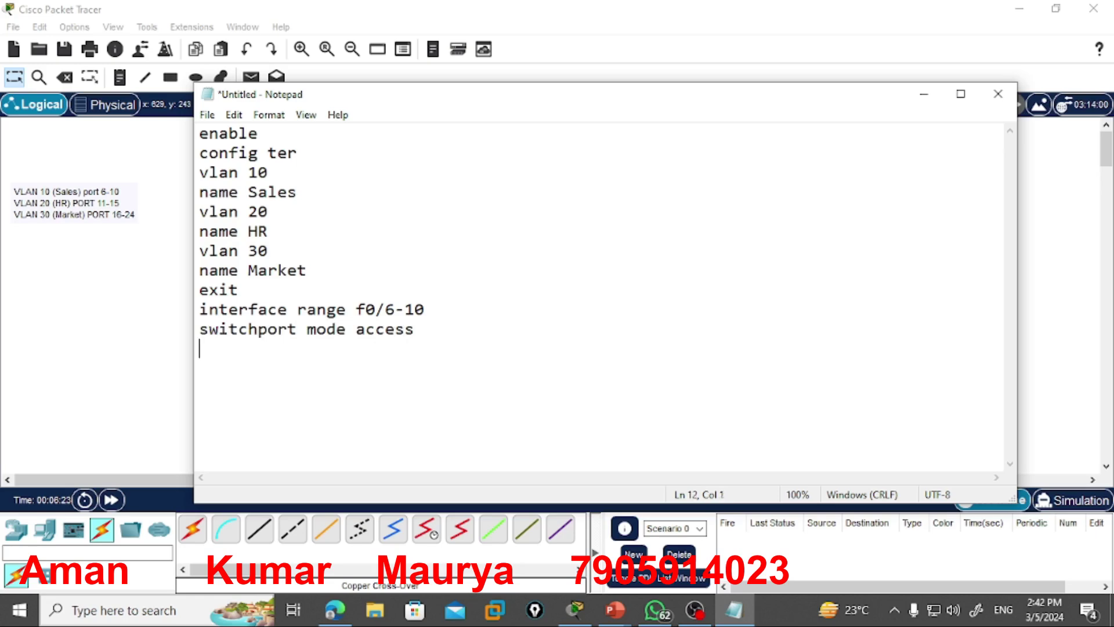
text(switcho)
key(BackSpace)
text(port )
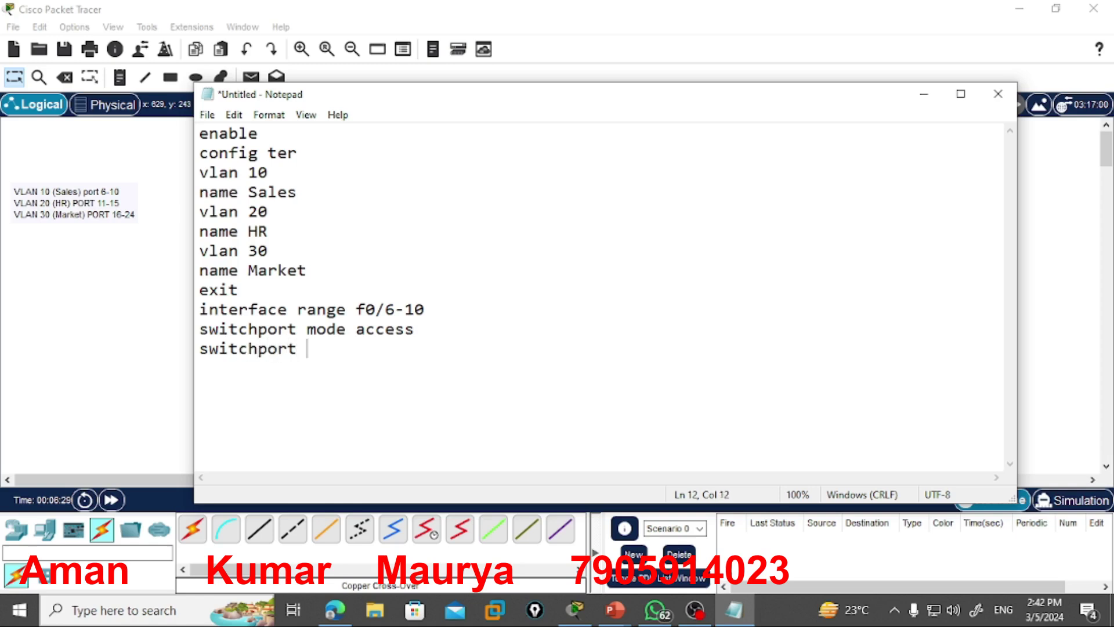
text(access vl)
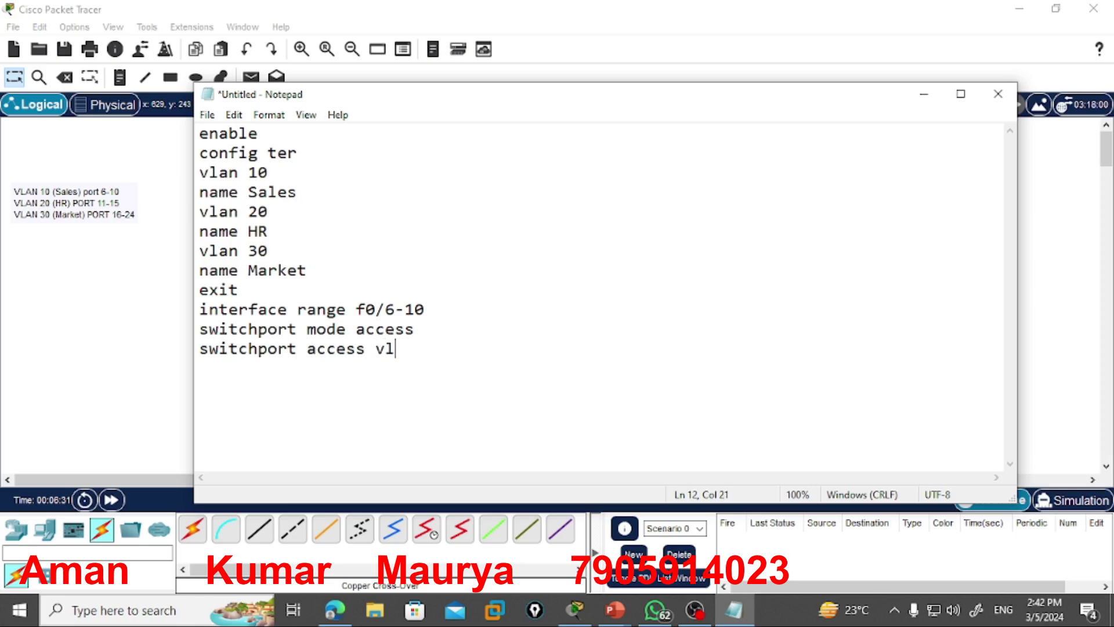
text(an 10)
key(Return)
Duplicate the three-line f0/6-10 interface block directly below itself
drag(200, 368, 188, 317)
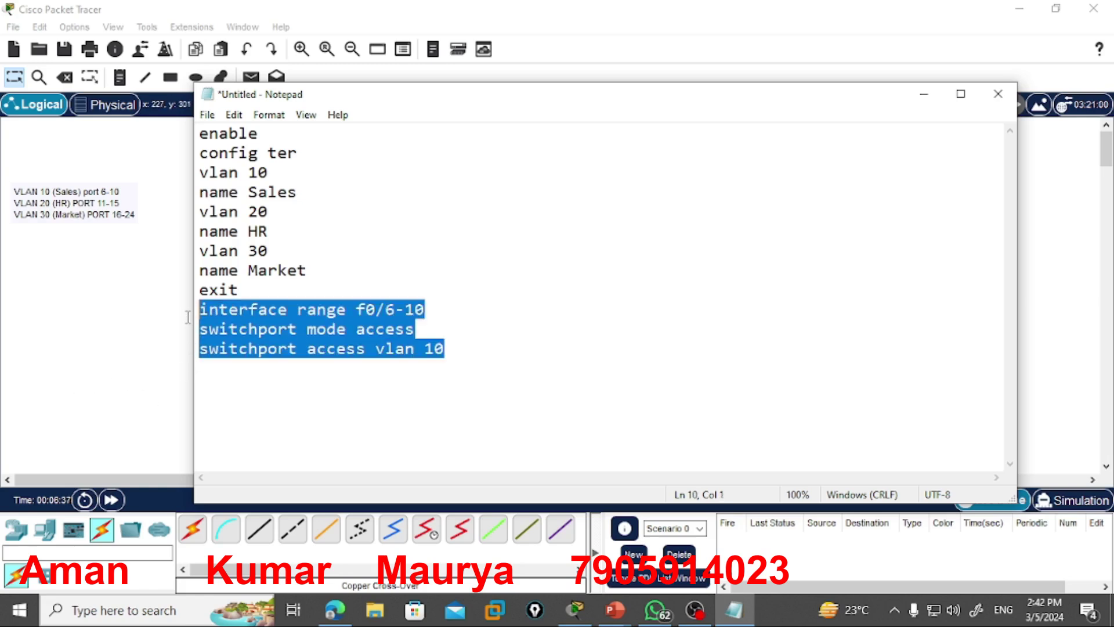
key(ctrl+c)
click(251, 366)
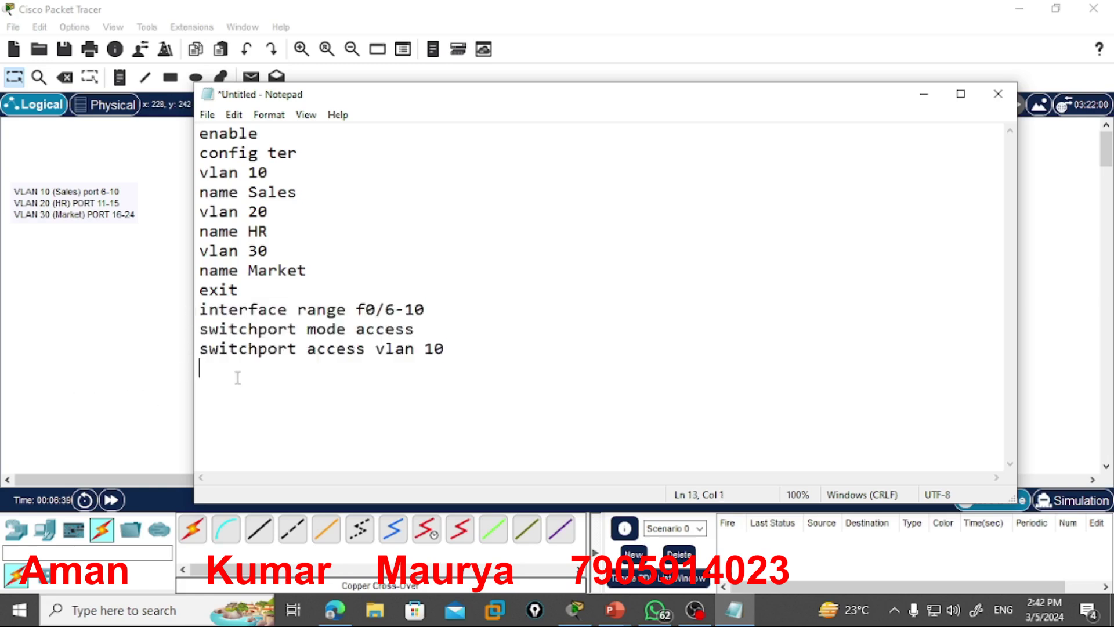
key(ctrl+v)
Set the interface range in the copied block to f0/11-15
click(428, 367)
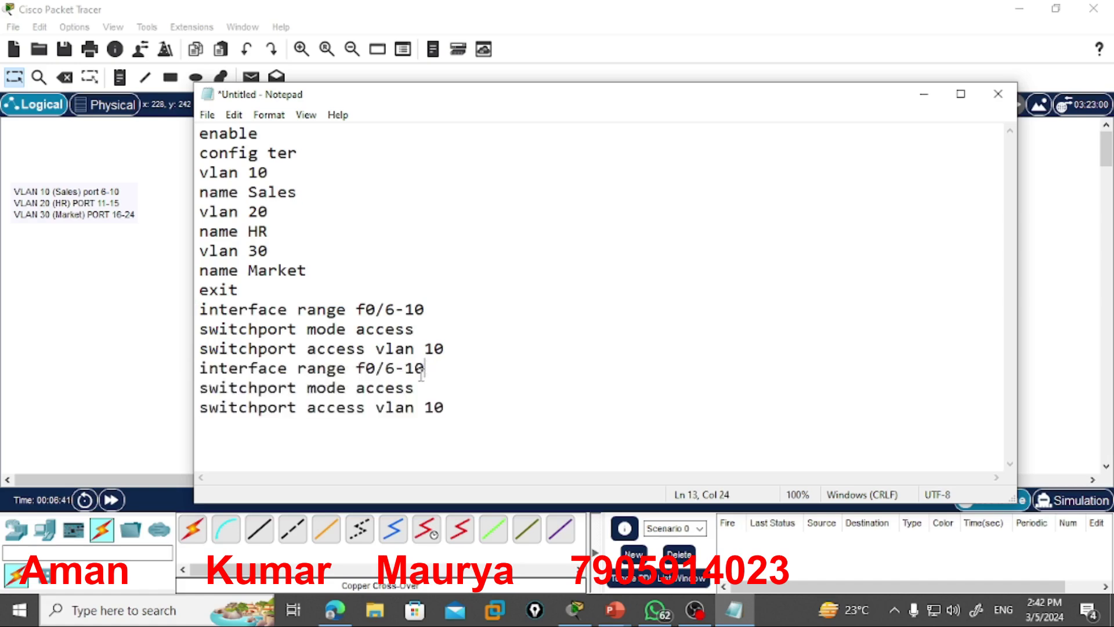
key(BackSpace)
key(BackSpace)
key(BackSpace)
key(BackSpace)
text(11-15)
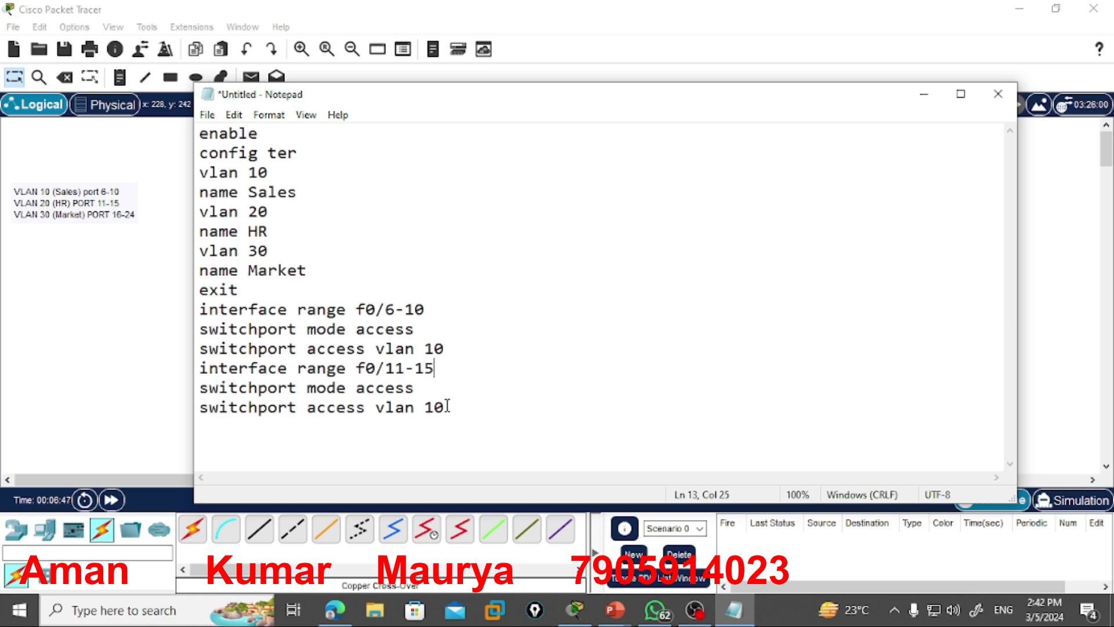
Change the f0/11-15 block's access VLAN to 20 and insert another copy of the f0/6-10 interface block below it
key(BackSpace)
text(20)
key(Return)
key(ctrl+v)
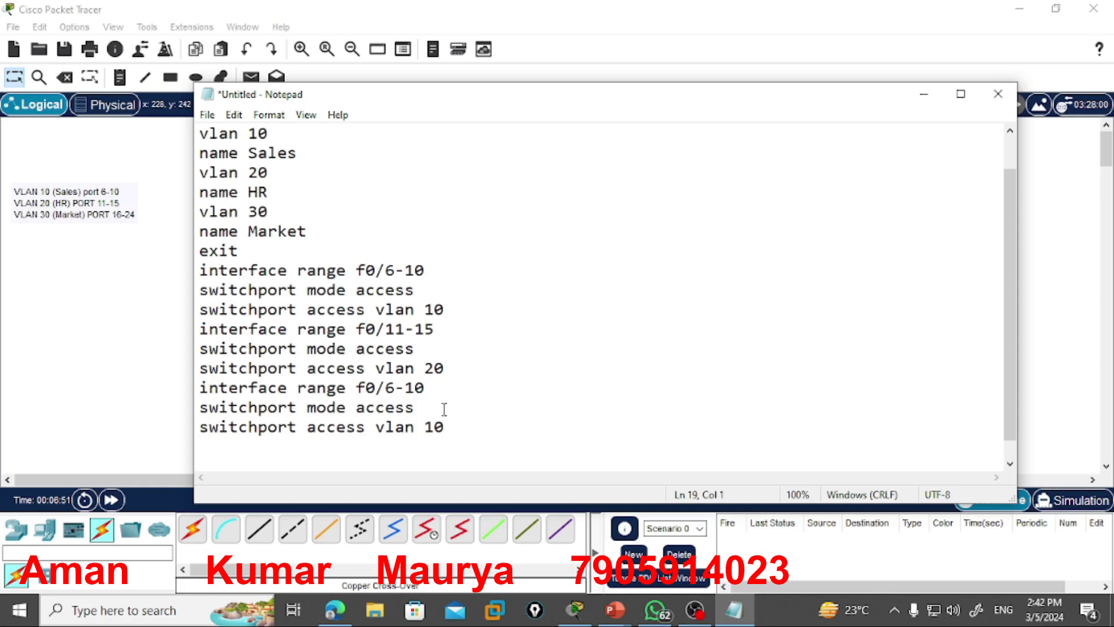
Set the last interface block's range to f0/16-24 and its access VLAN to 30
key(BackSpace)
key(BackSpace)
key(BackSpace)
key(BackSpace)
text(16-24)
key(BackSpace)
key(BackSpace)
text(30)
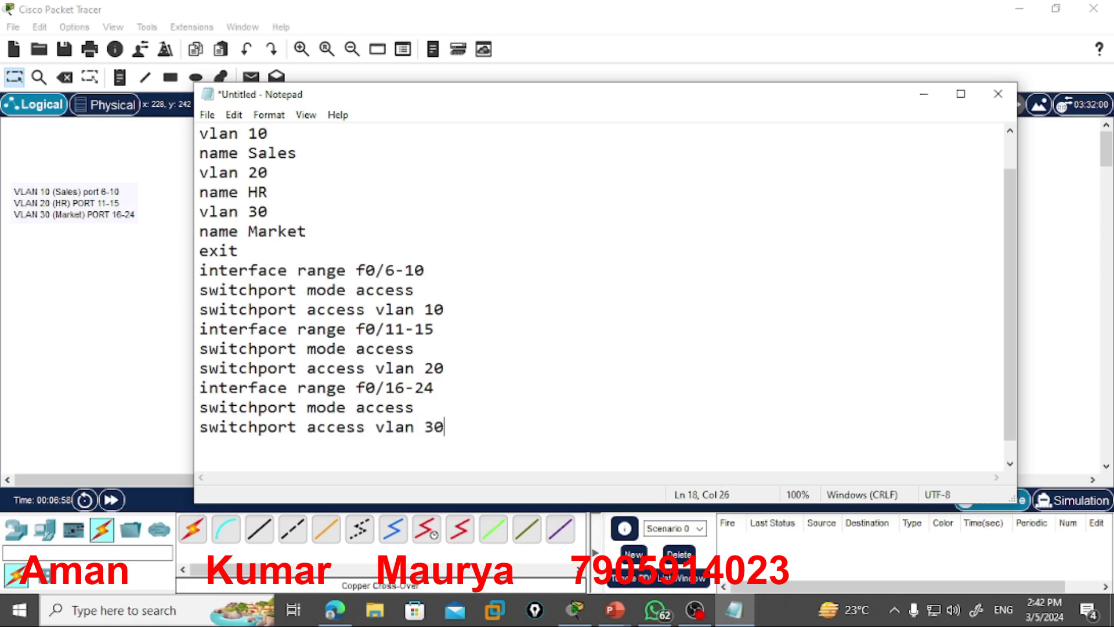
End the script with two "exit" lines followed by the line "show vlan br"
key(Return)
text(exit)
key(Return)
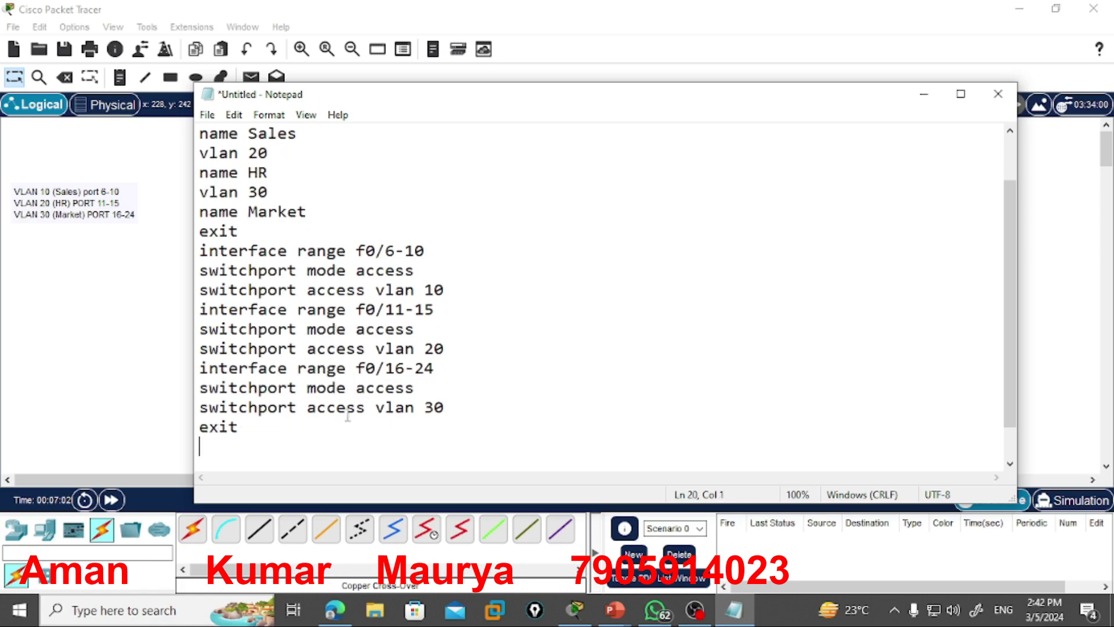
mouse_move(239, 427)
mouse_down()
mouse_move(198, 193)
mouse_move(179, 165)
mouse_move(248, 390)
mouse_move(249, 437)
mouse_up()
key(Return)
text(exit)
key(Return)
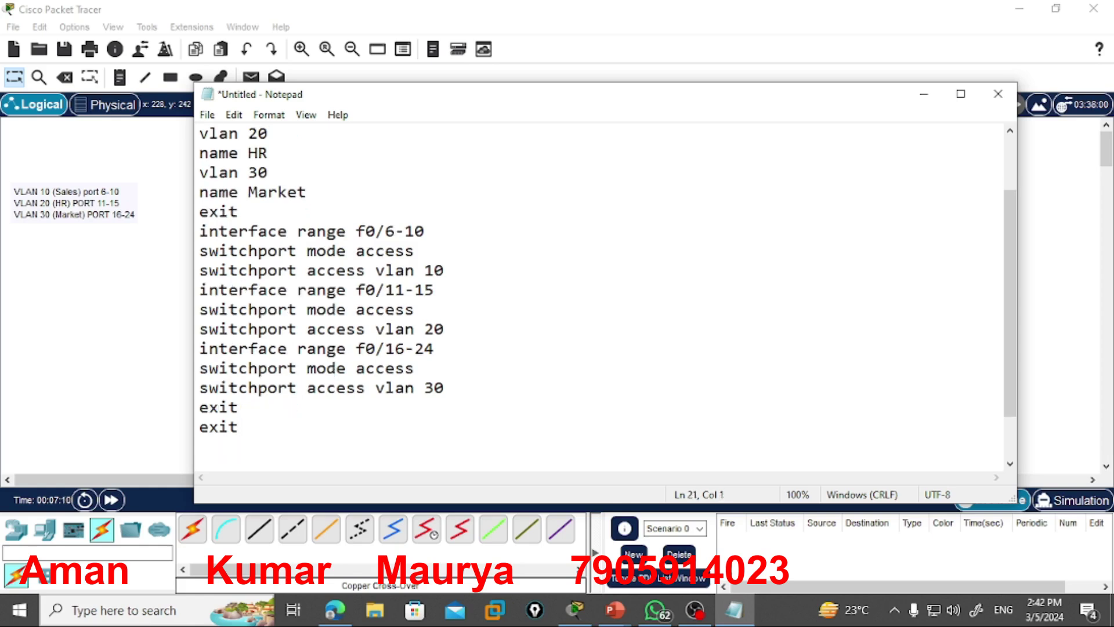
text(show vlan b)
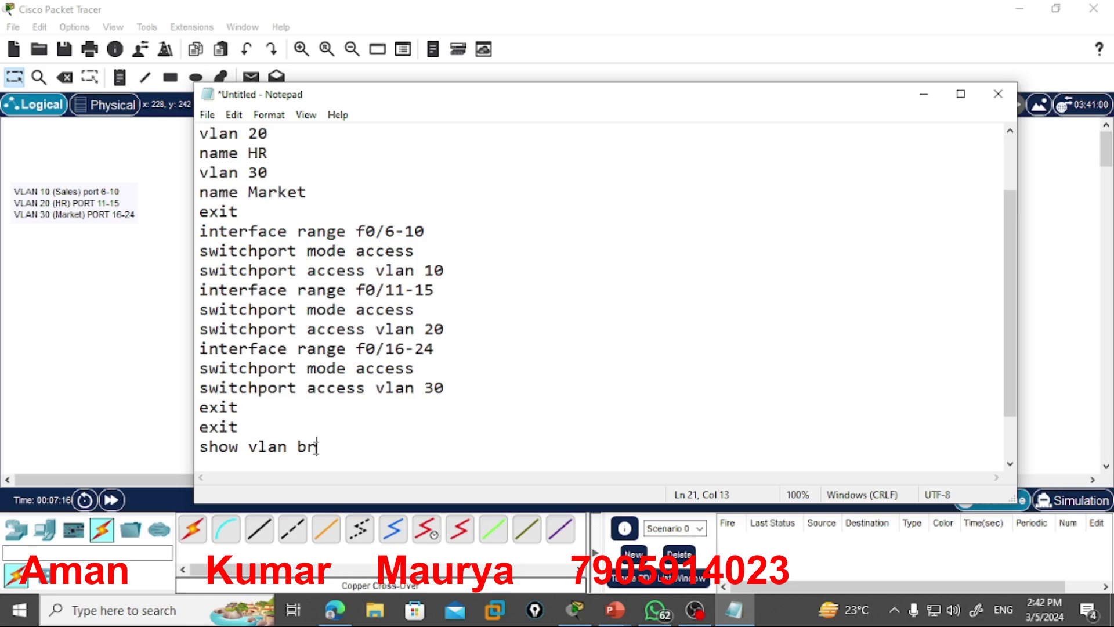
text(r)
Copy the entire VLAN script and switch back to the Packet Tracer workspace
drag(318, 447, 174, 75)
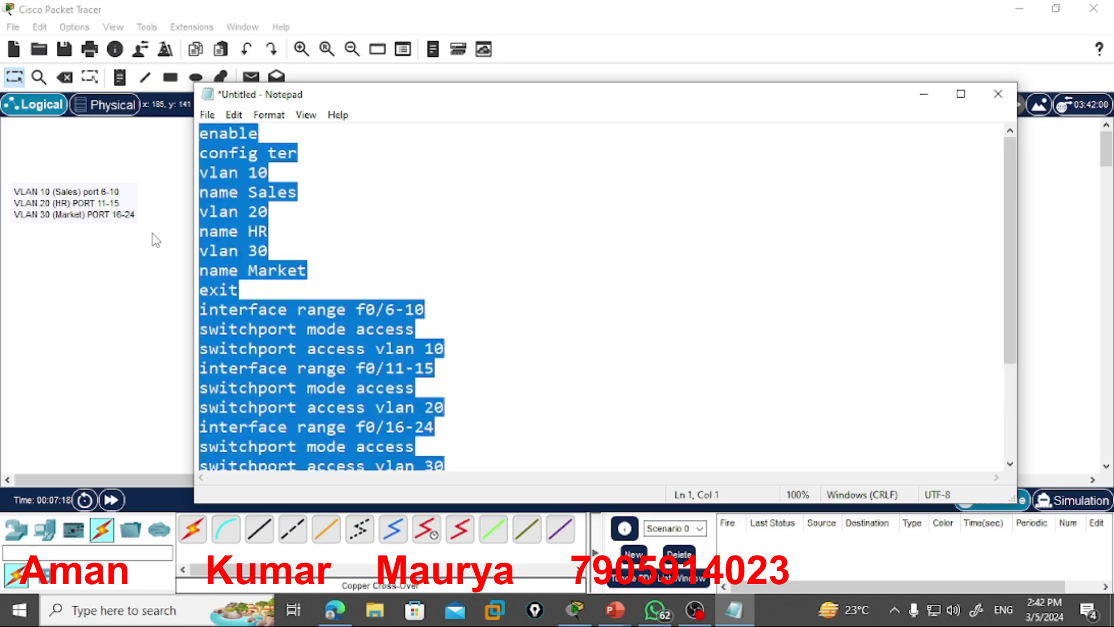
right_click(219, 267)
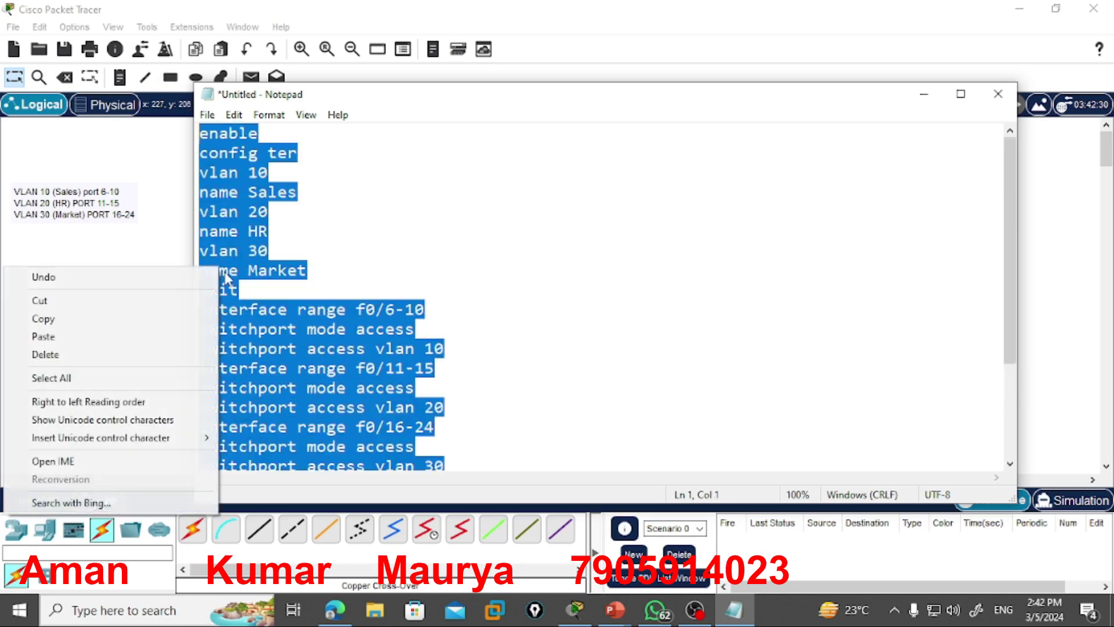
click(107, 318)
click(145, 361)
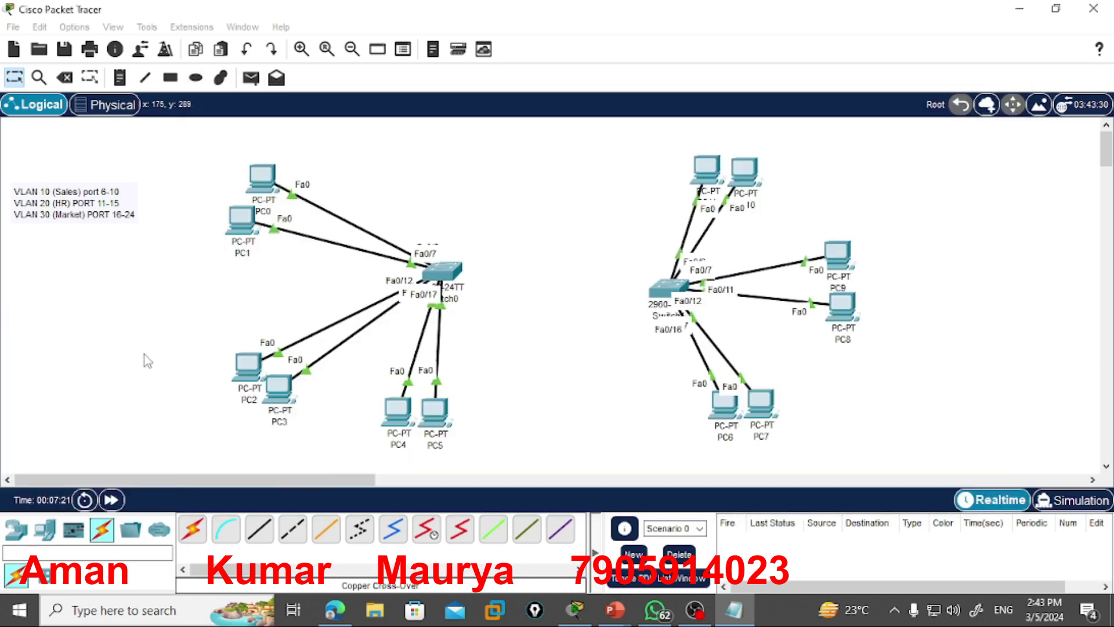
Run the copied VLAN script in Switch0's command line and view the VLAN table in the enlarged window
click(463, 278)
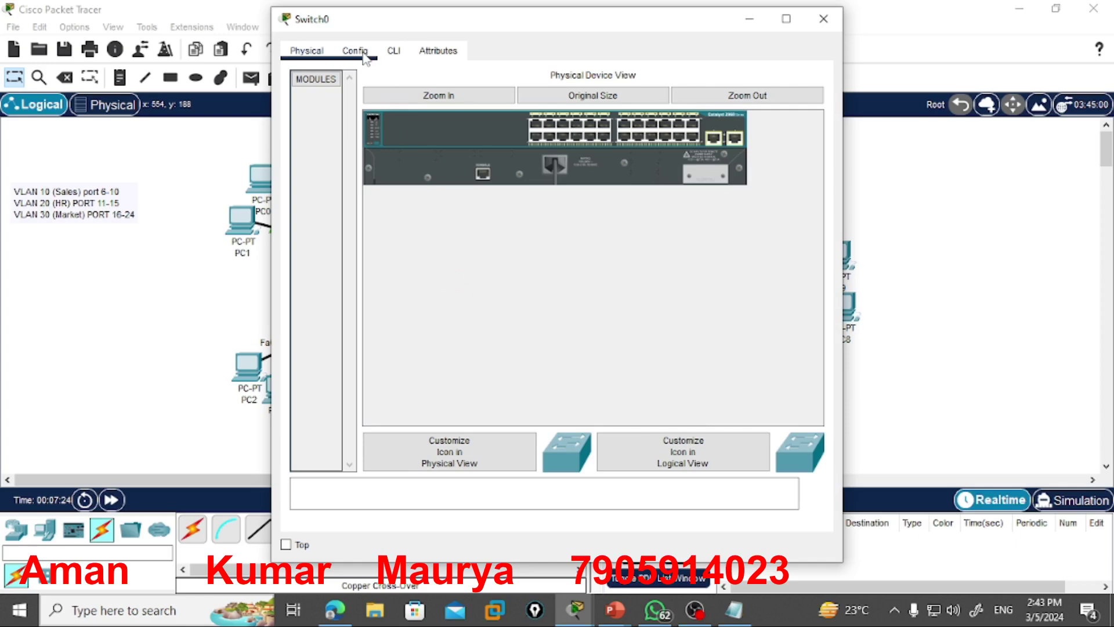
click(393, 53)
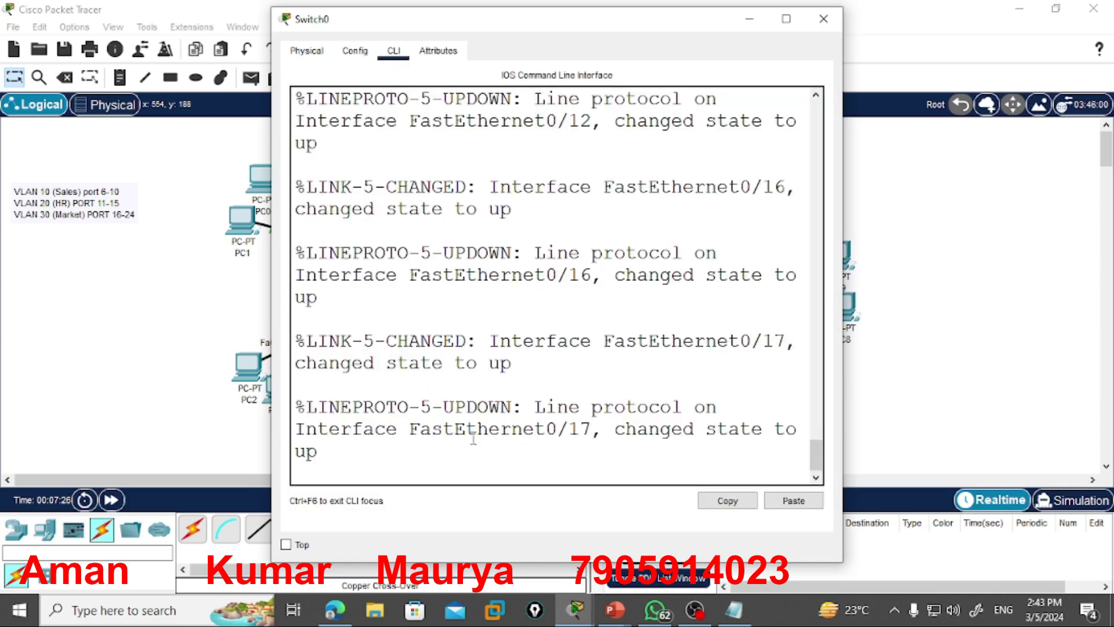
key(Return)
key(Return)
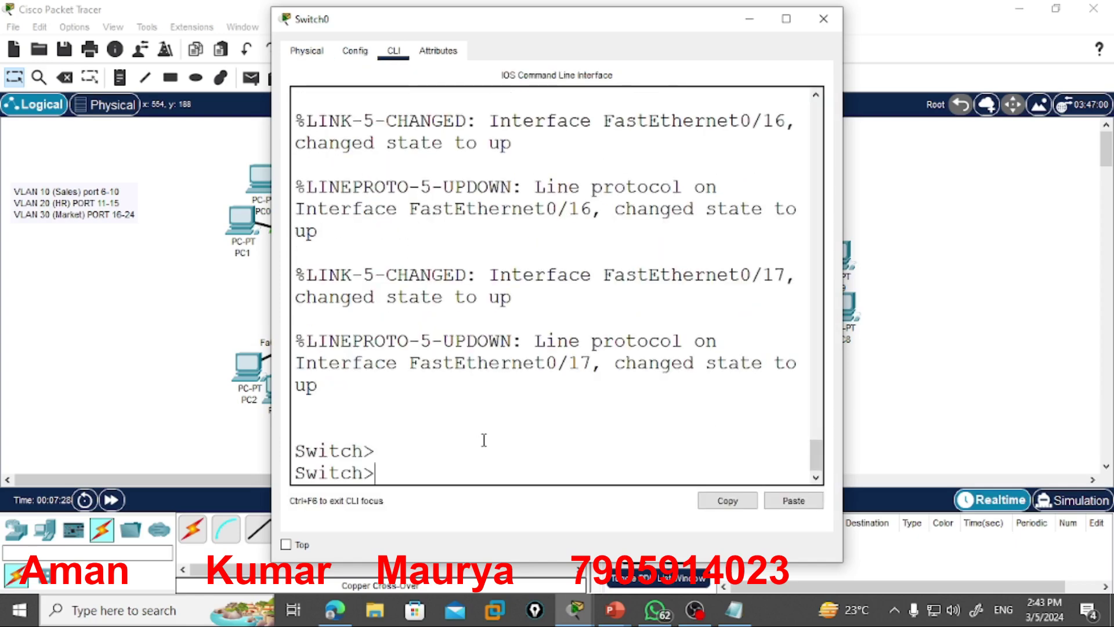
click(786, 503)
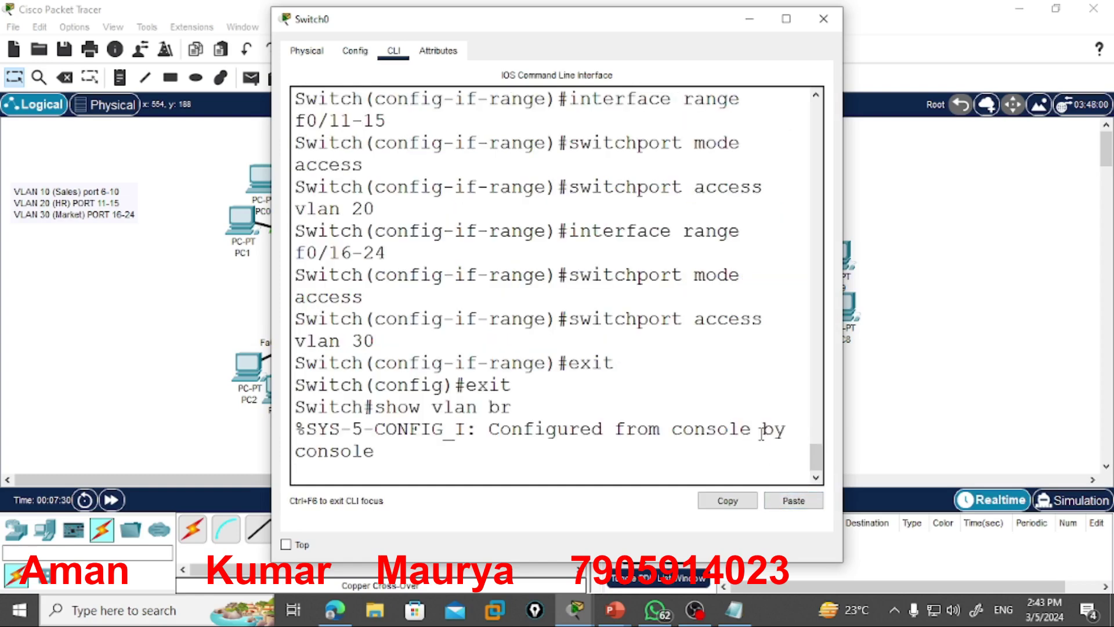
key(Return)
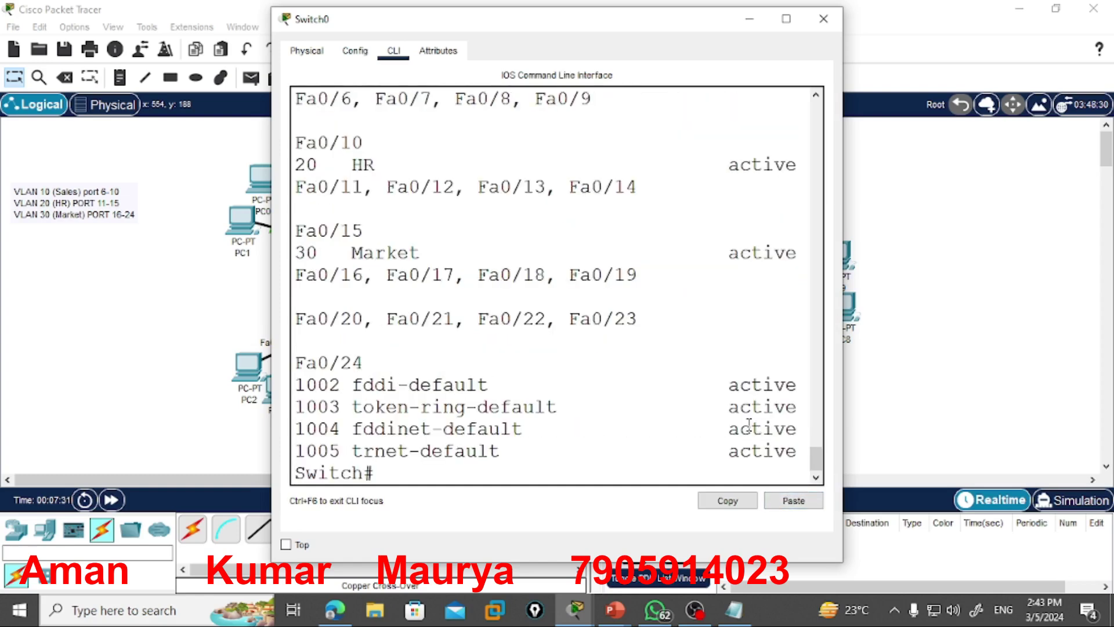
click(786, 18)
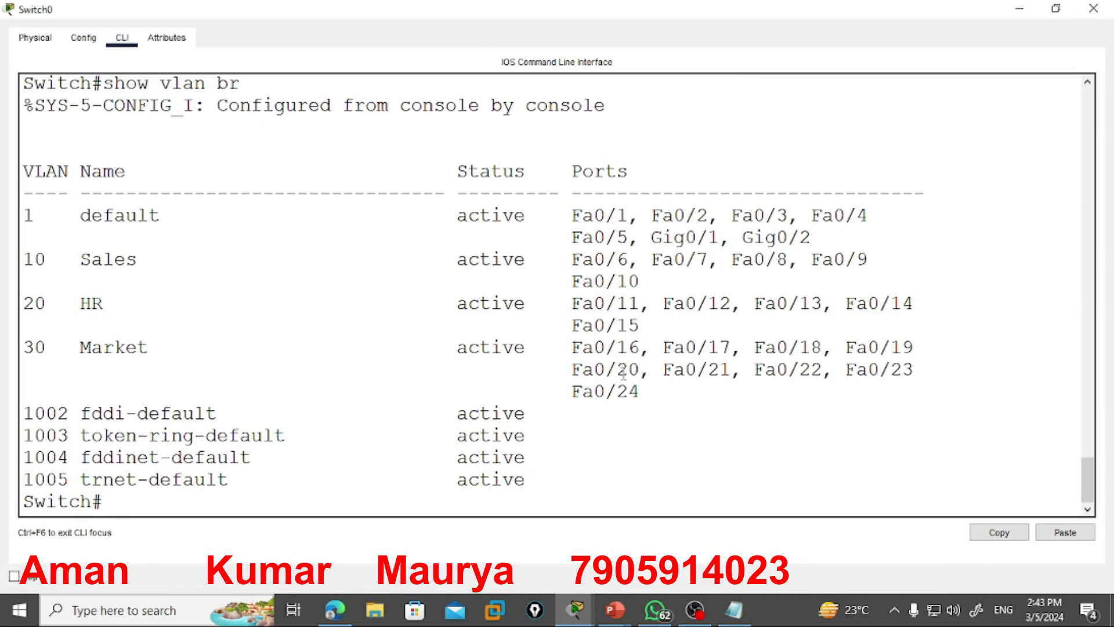
click(1108, 9)
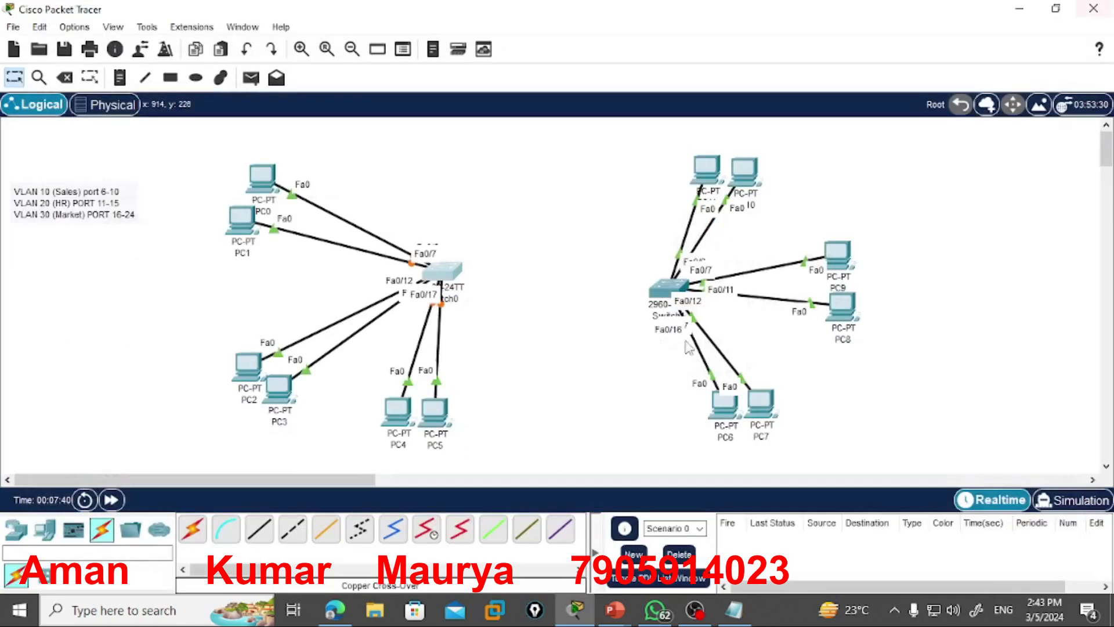
Run the same copied VLAN script in Switch1's command line and check its VLAN table
click(667, 296)
click(394, 51)
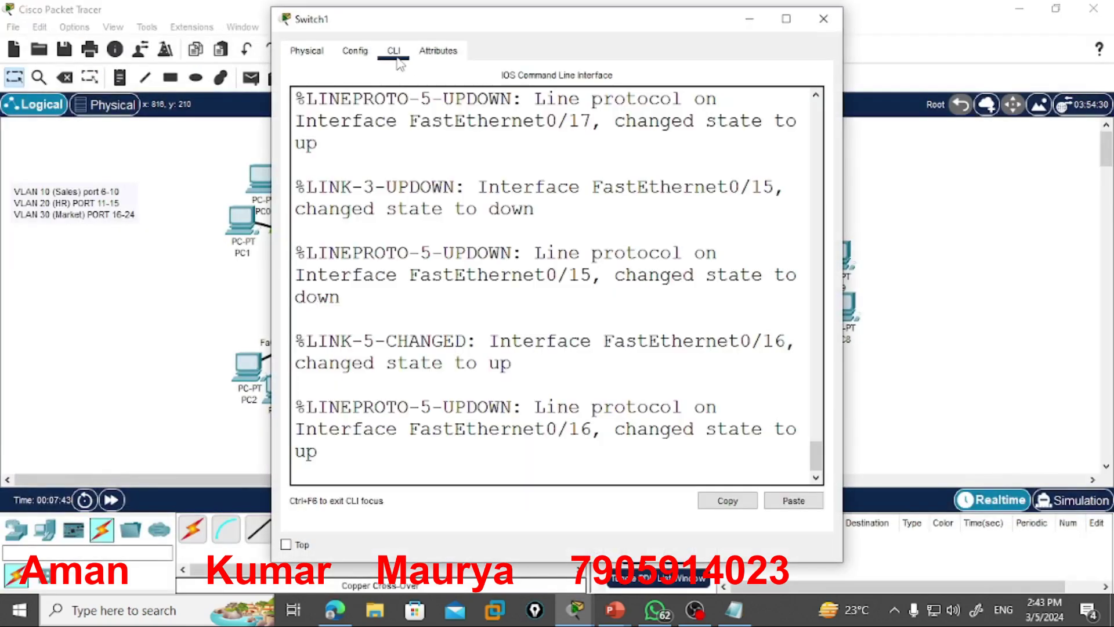
click(778, 22)
key(Return)
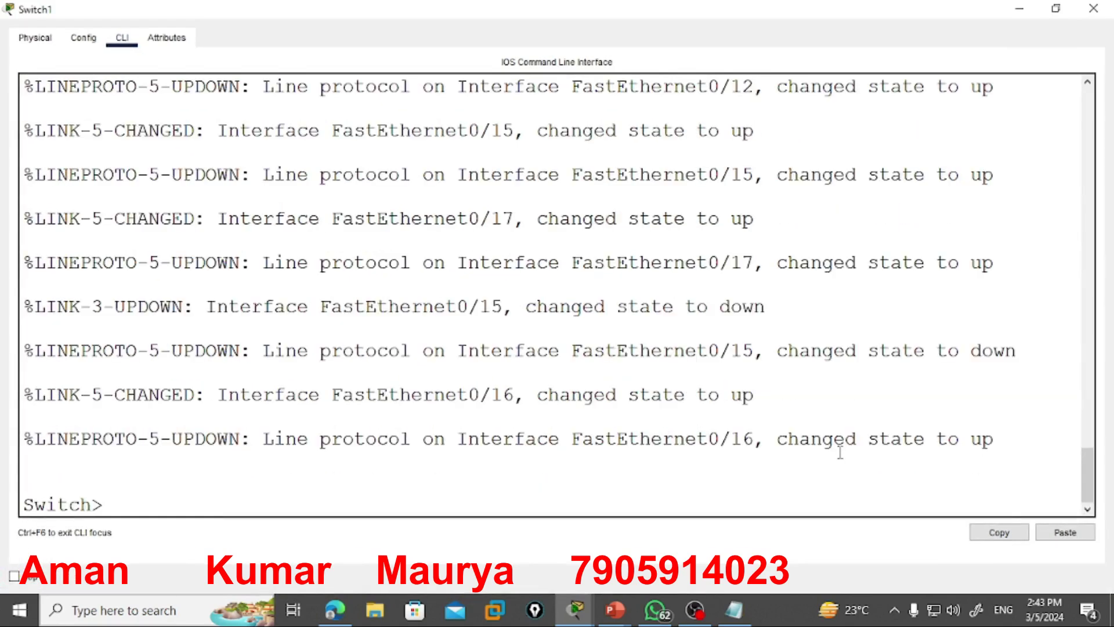
click(1065, 532)
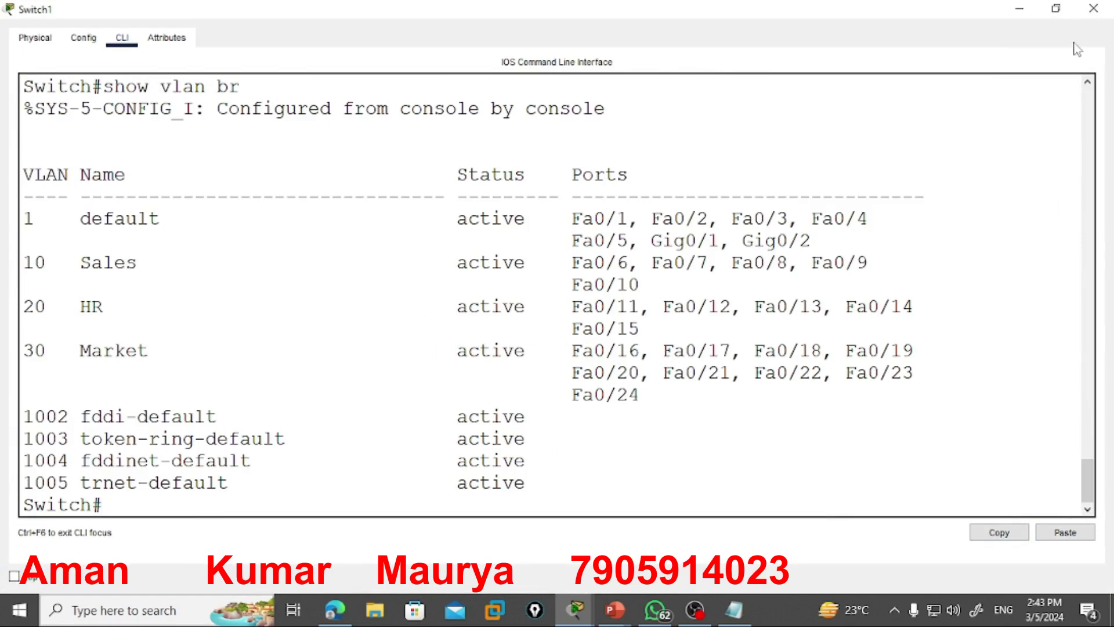
click(1095, 9)
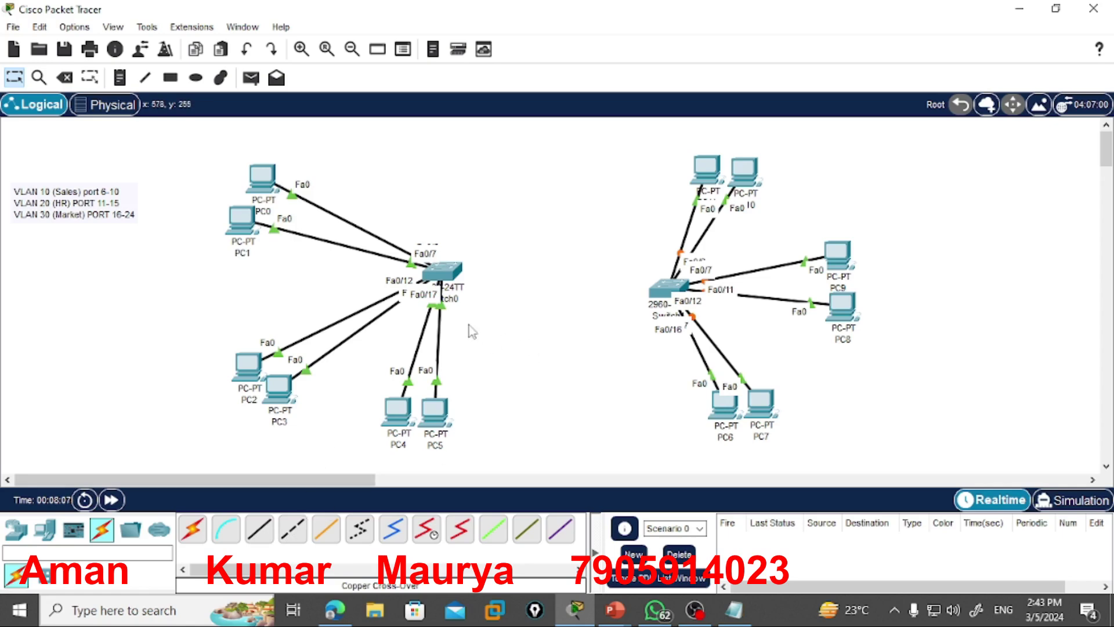
Connect FastEthernet0/8 on Switch0 to FastEthernet0/8 on Switch1 with a copper cross-over cable
click(293, 529)
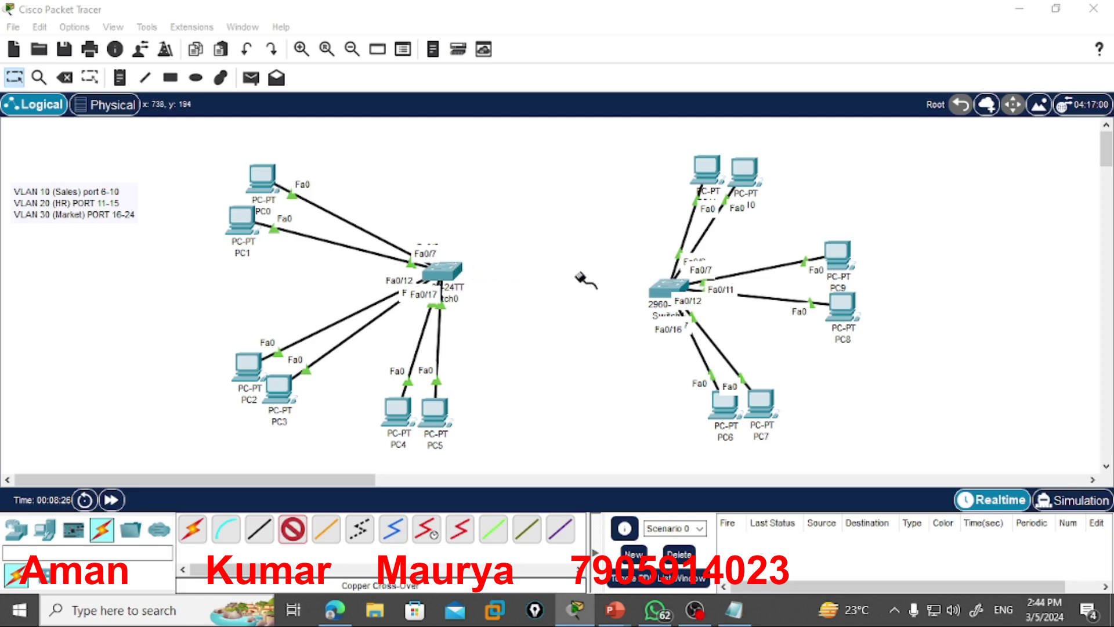
click(458, 269)
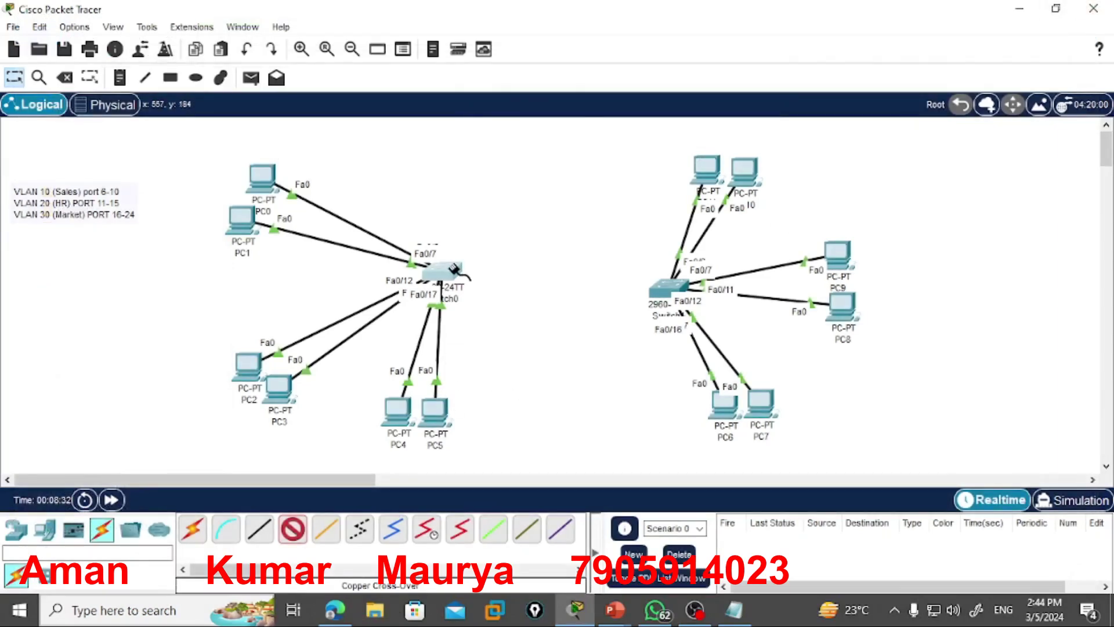
click(458, 270)
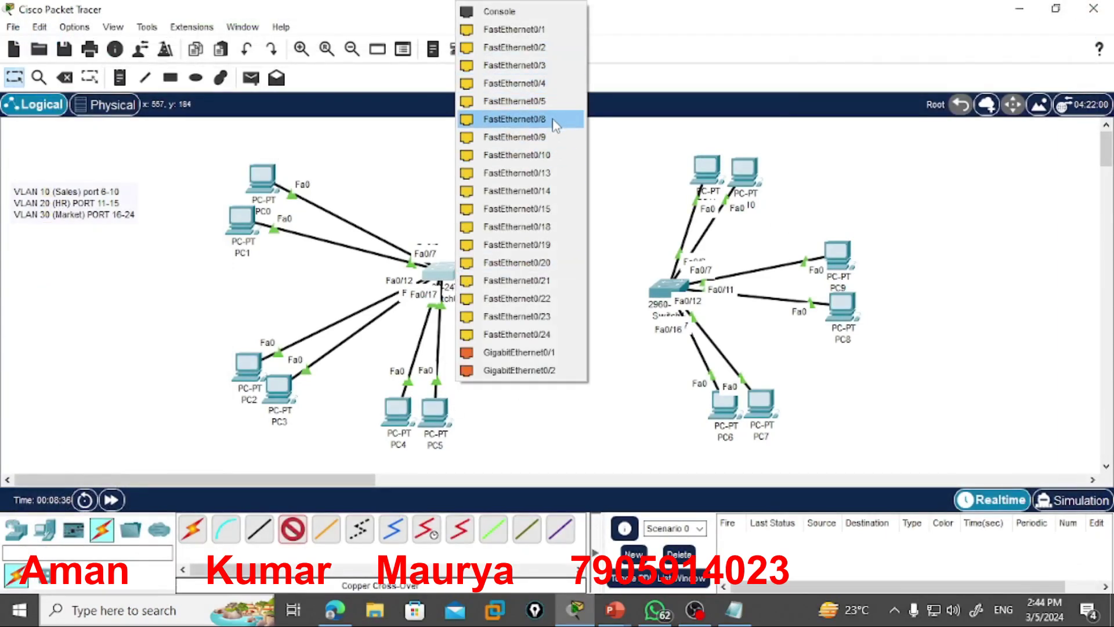
click(551, 120)
click(667, 286)
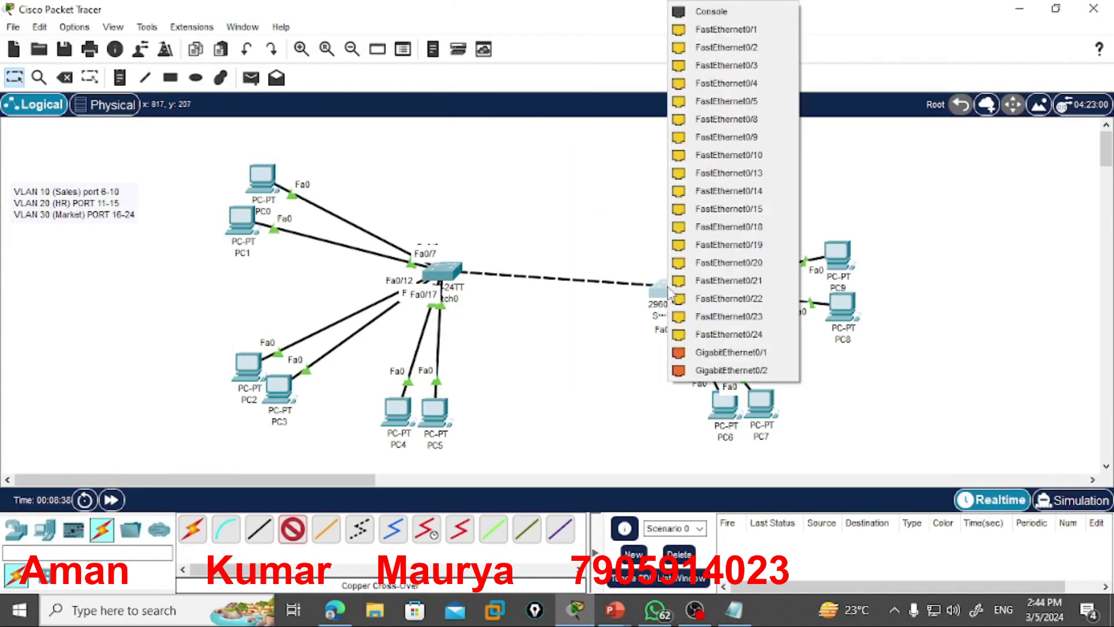
click(747, 121)
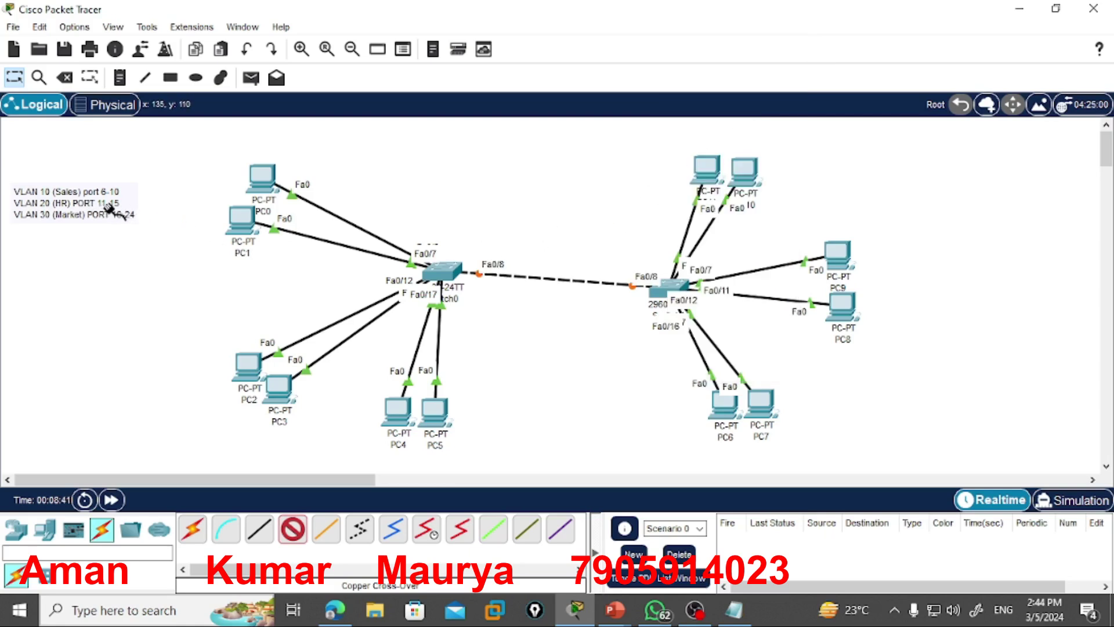
Add a second cross-over link between the switches, using FastEthernet0/13 at both ends
click(453, 271)
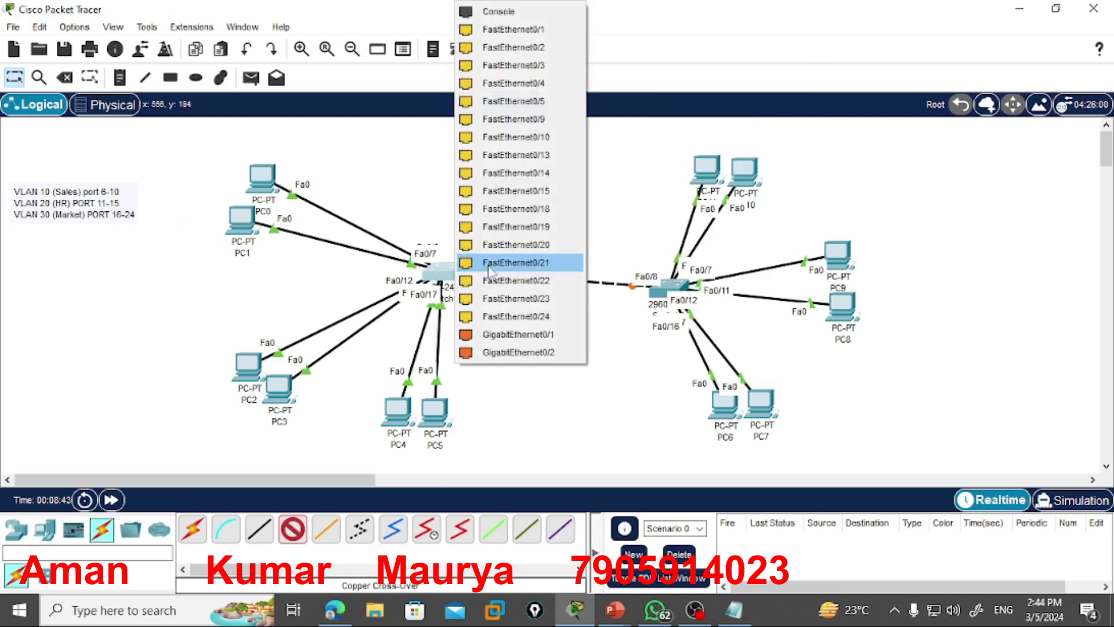
click(561, 165)
click(670, 287)
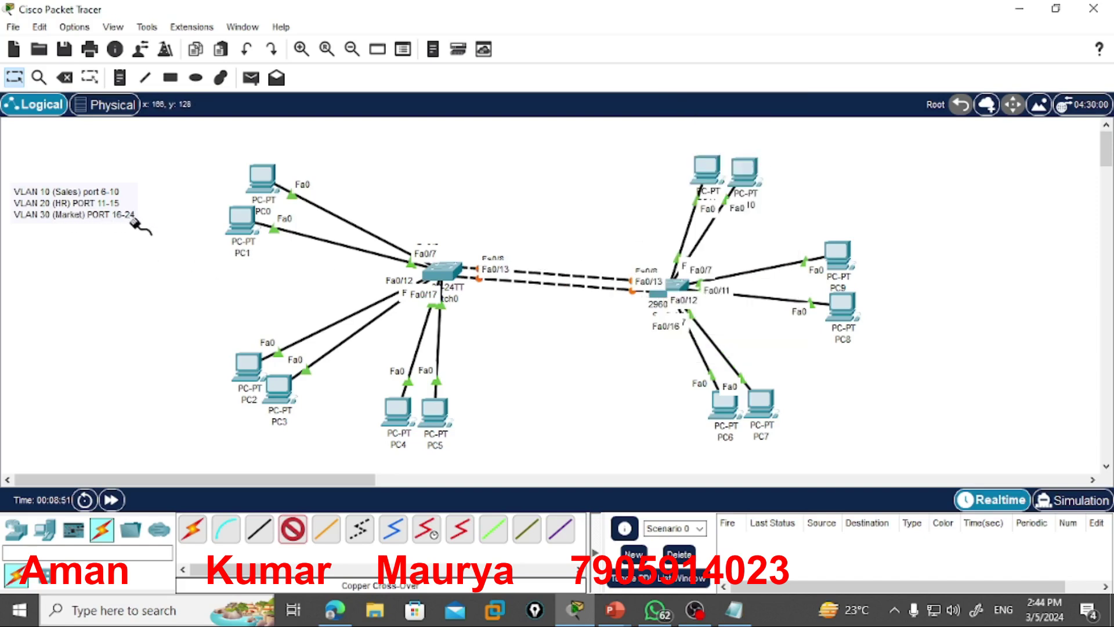
Add a third cross-over link between the switches, using FastEthernet0/18 at both ends
click(448, 277)
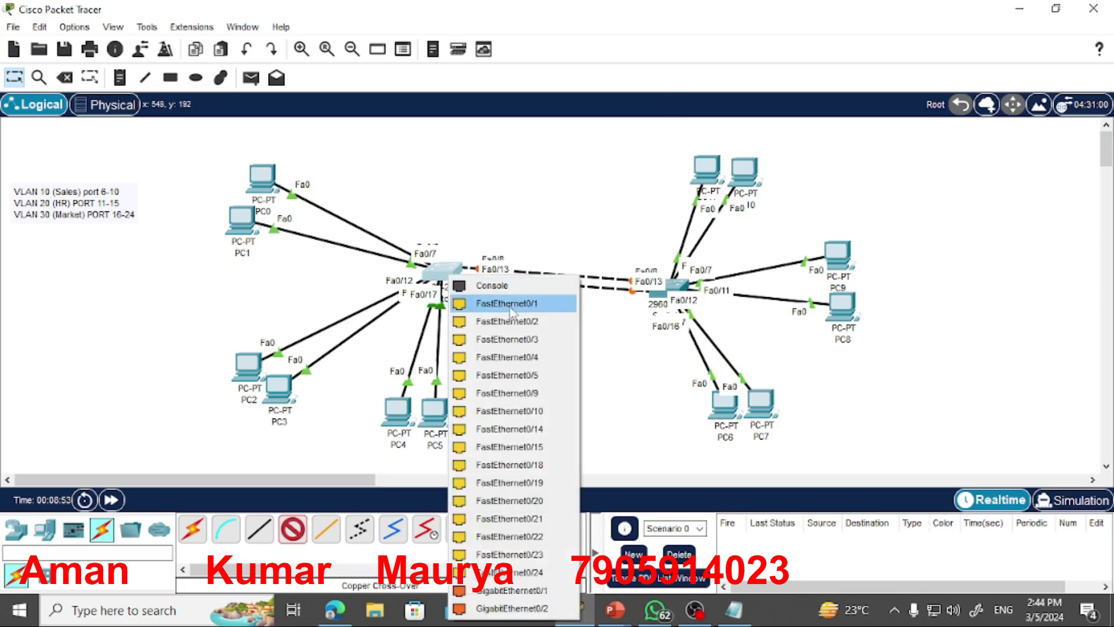
click(561, 464)
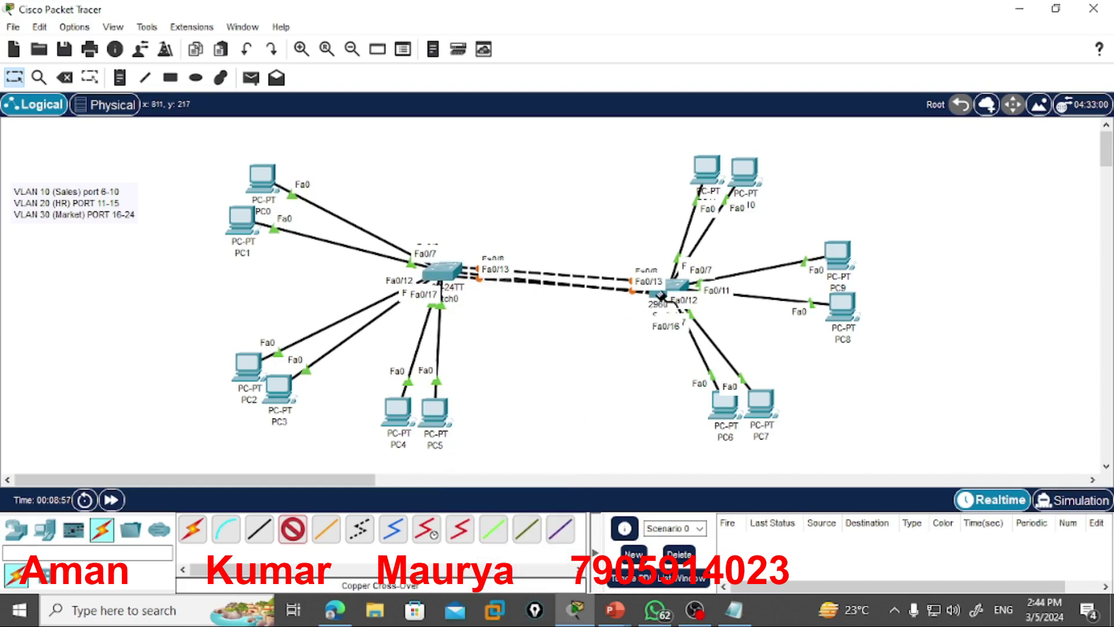
click(664, 285)
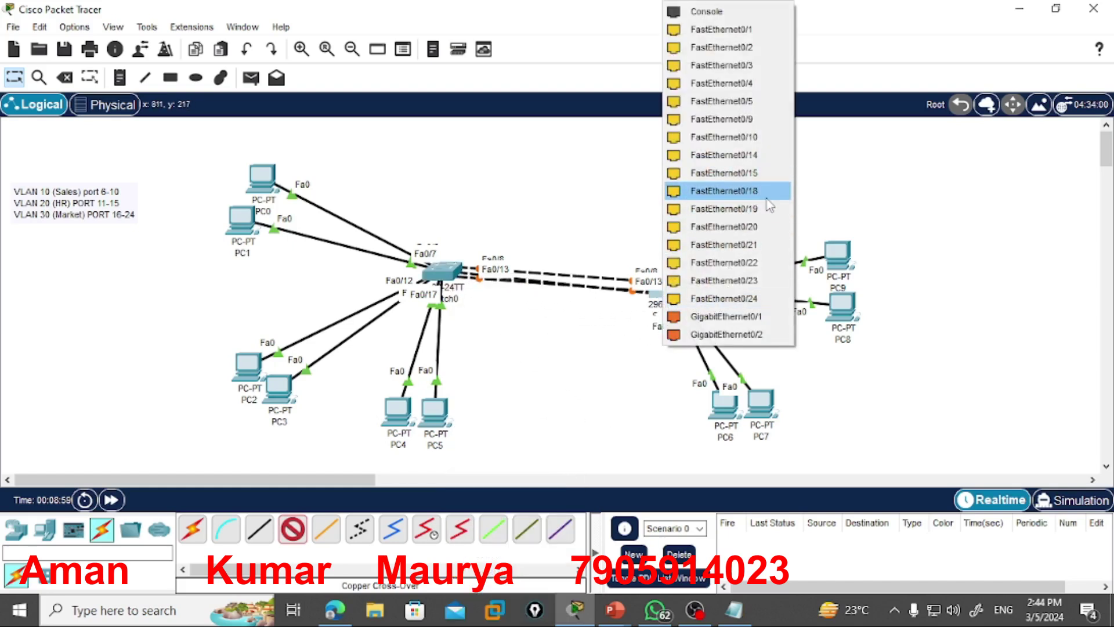
click(751, 191)
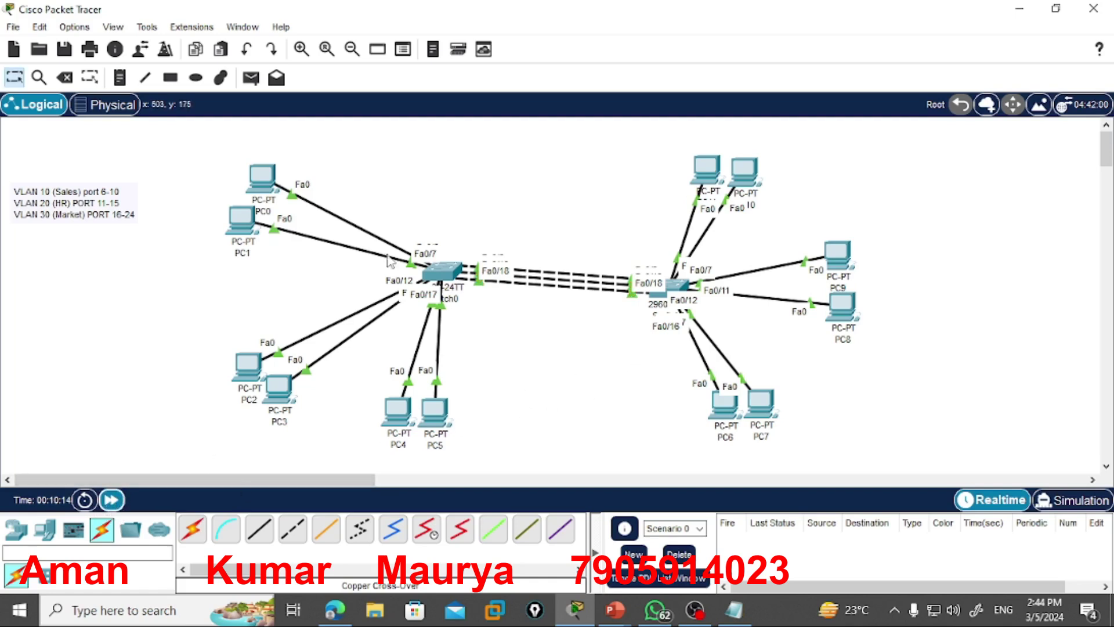
click(255, 179)
click(403, 50)
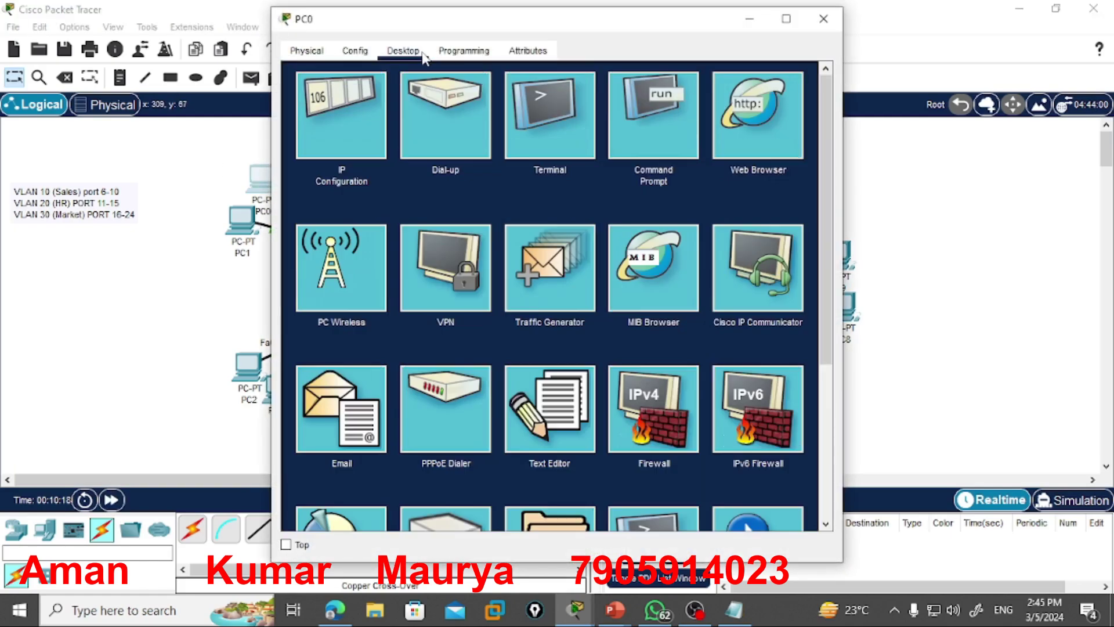
click(823, 19)
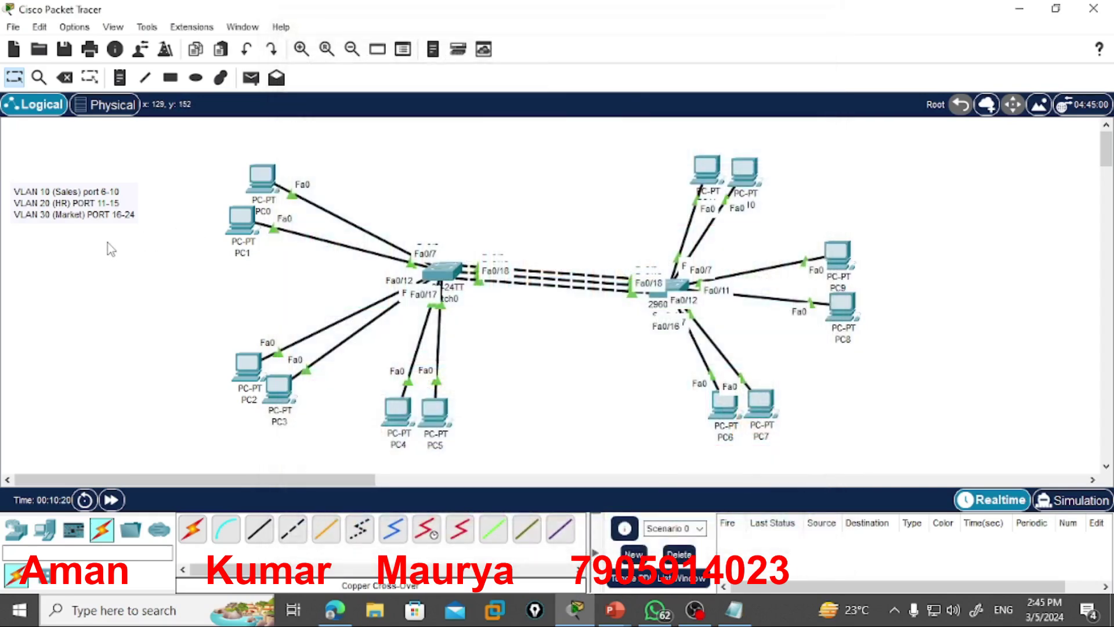
Add the network address 192.168.0.0/24 on a new line below VLAN 10 (Sales) in the workspace note
double_click(131, 197)
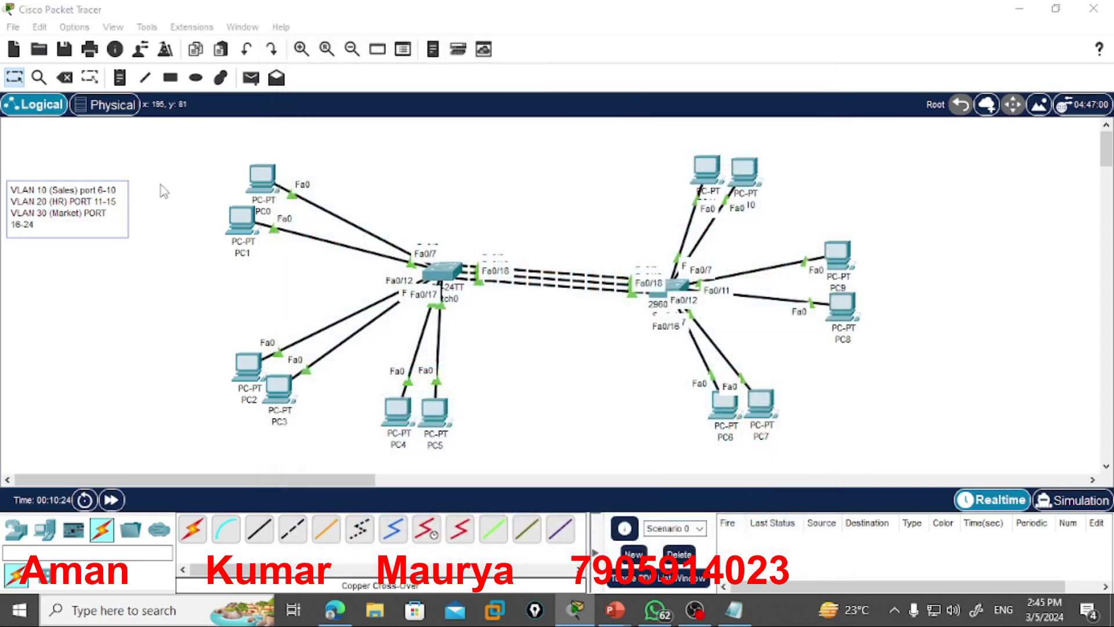
key(End)
key(Return)
text(192.1)
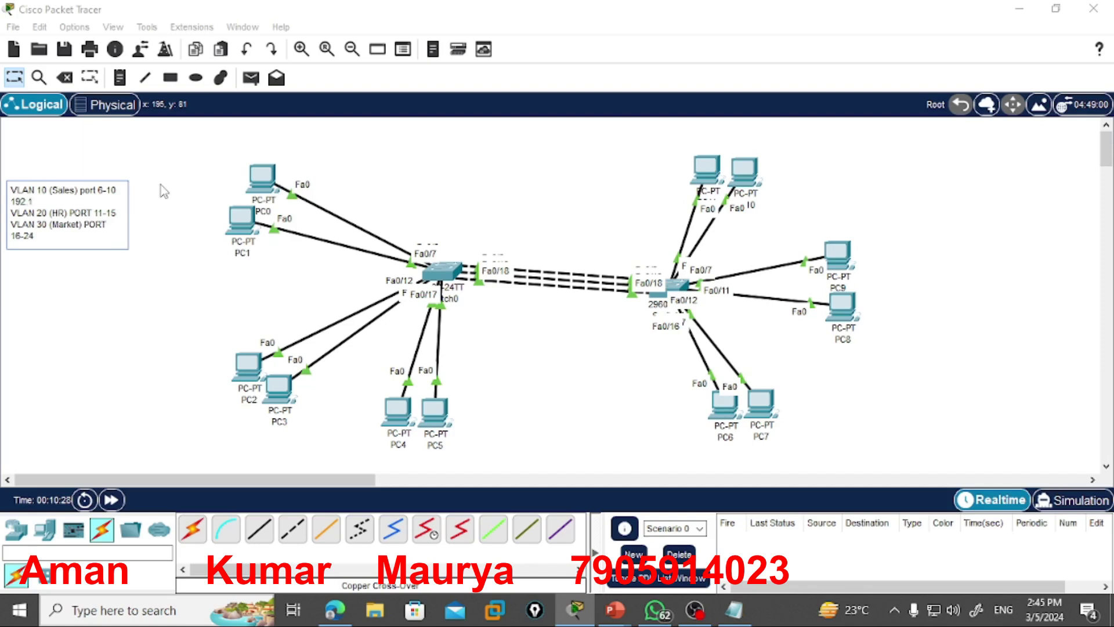
text(68.0.0/24)
Add the network address 192.168.1.0/24 on a new line below VLAN 20 (HR) in the workspace note
click(126, 212)
key(Return)
text(192)
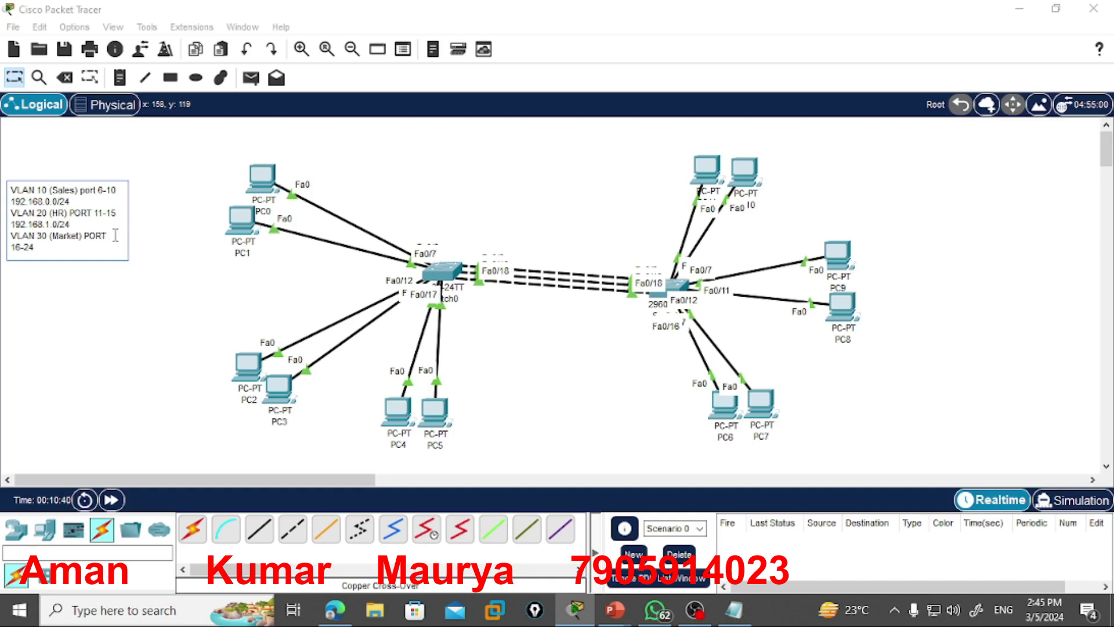
Add the network address 192.168.2.0/24 to the VLAN 30 (Market) entry in the workspace note
text(92.168.2.0 )
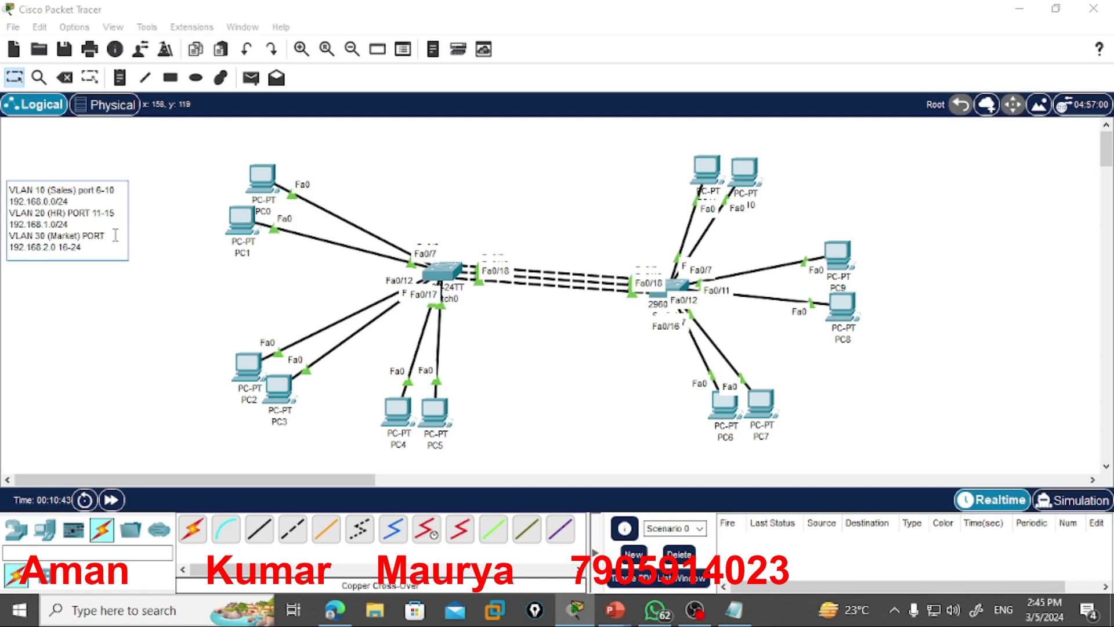
text(/24)
click(143, 284)
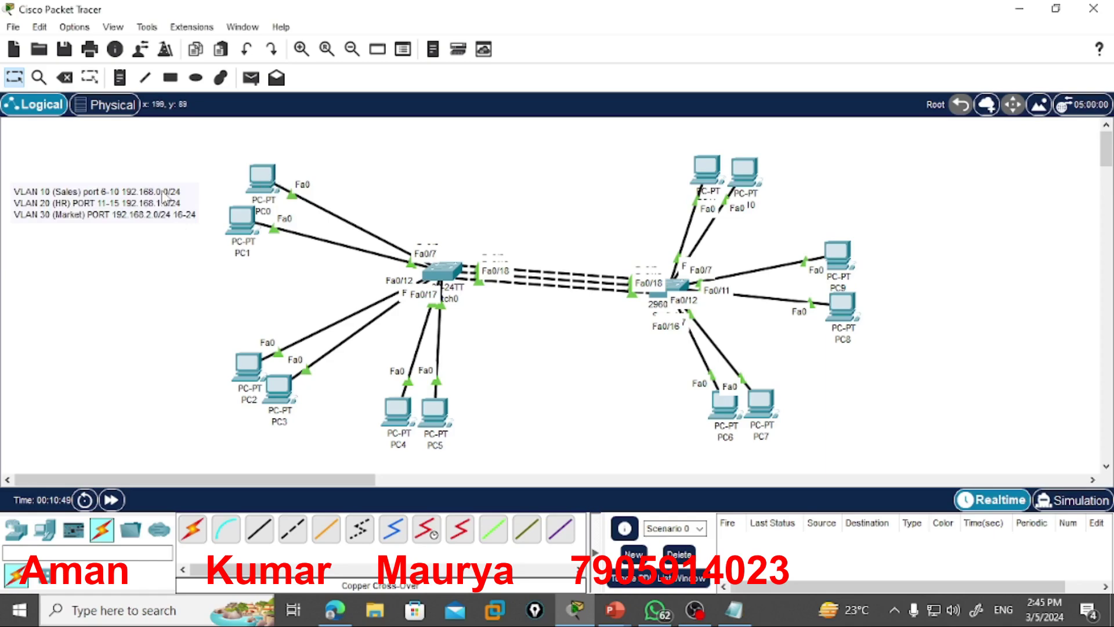
Assign PC0 the static IPv4 address 192.168.0.1 with subnet mask 255.255.255.0
click(263, 183)
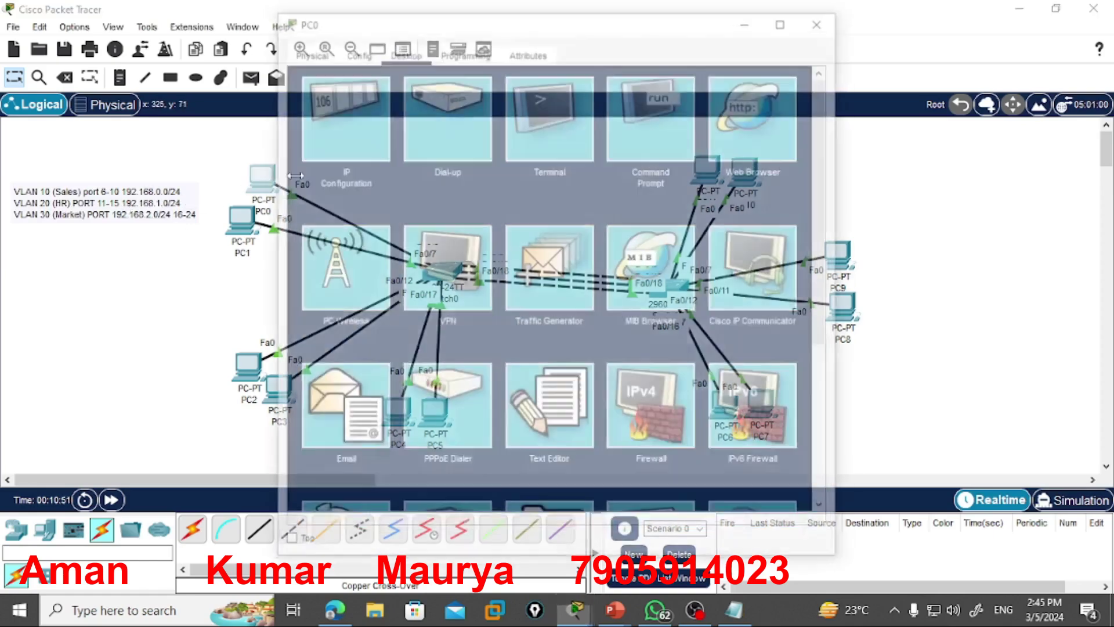
click(360, 123)
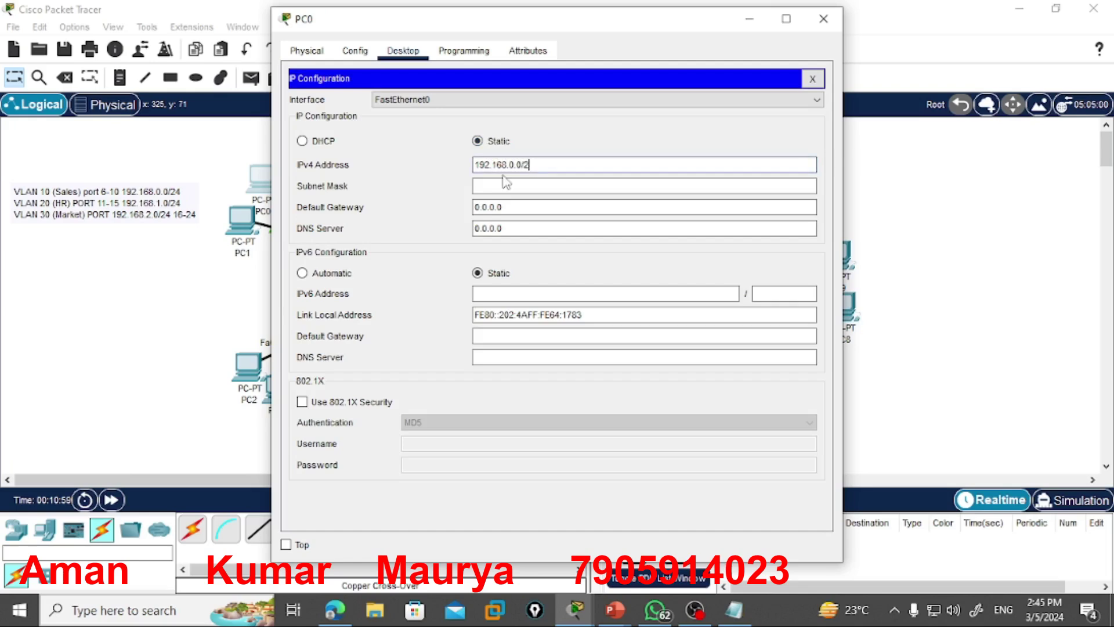
key(BackSpace)
key(BackSpace)
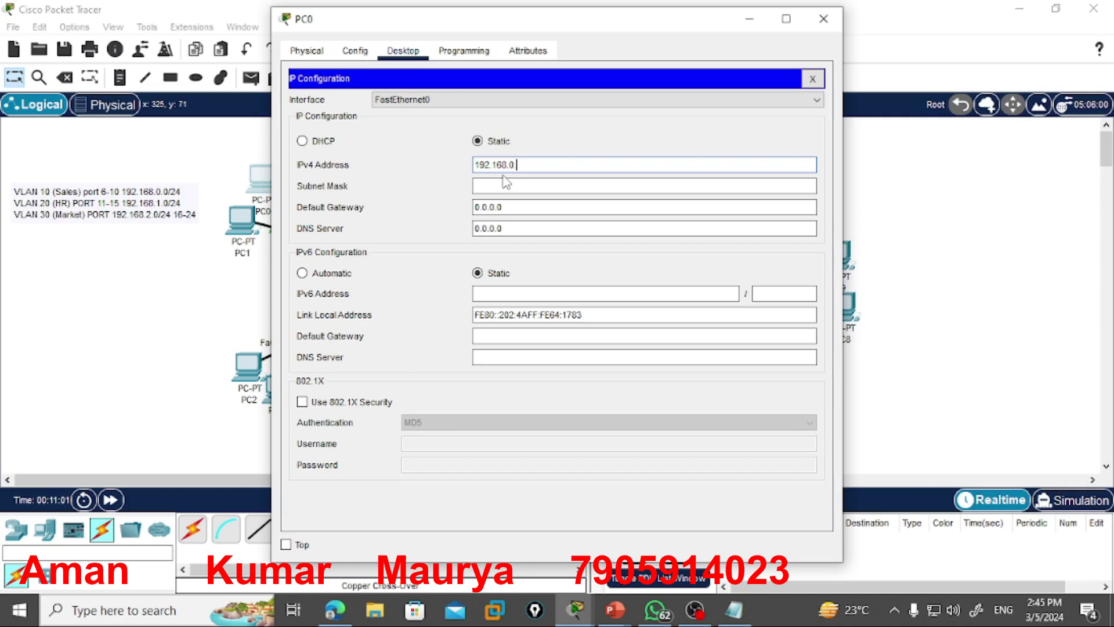
click(539, 185)
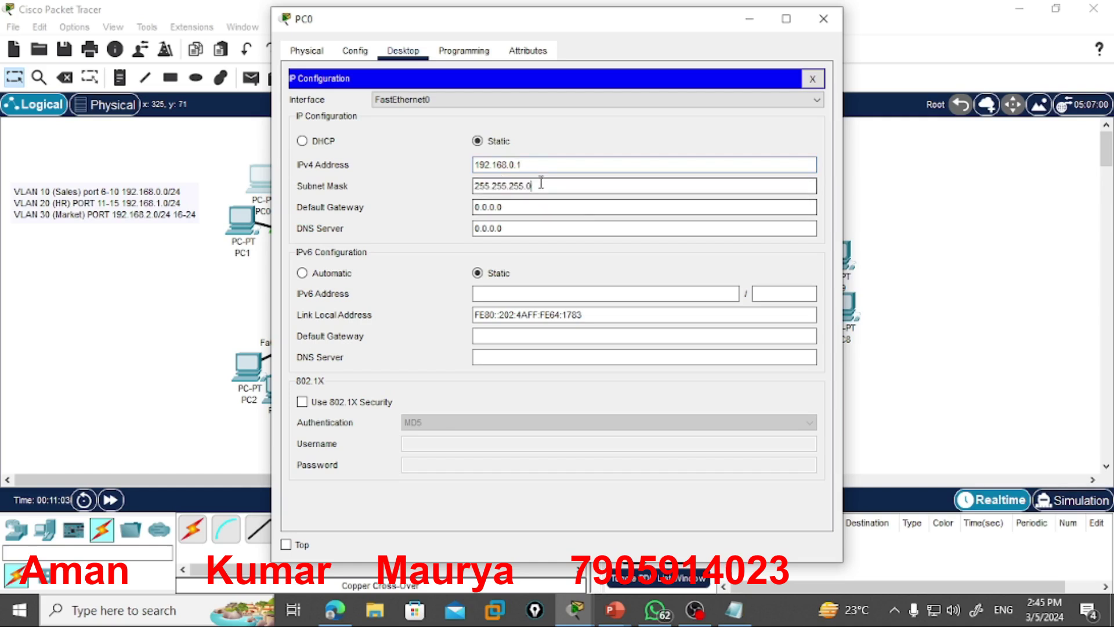
click(821, 84)
click(823, 18)
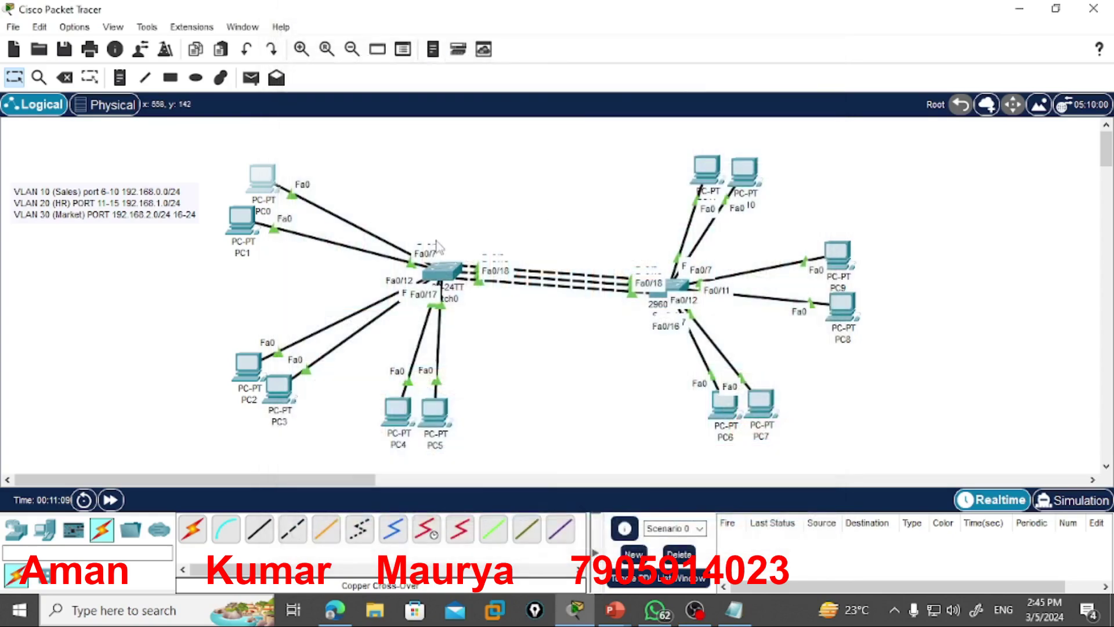
Assign PC1 the static IPv4 address 192.168.0.2 with the default subnet mask
click(240, 220)
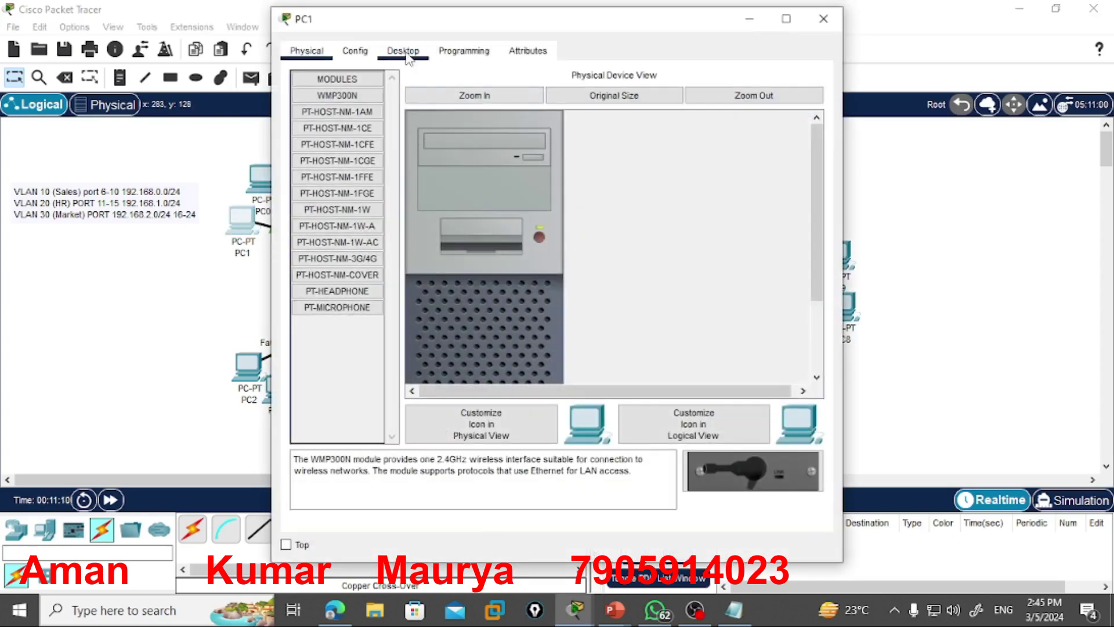
click(408, 57)
click(476, 167)
text(1)
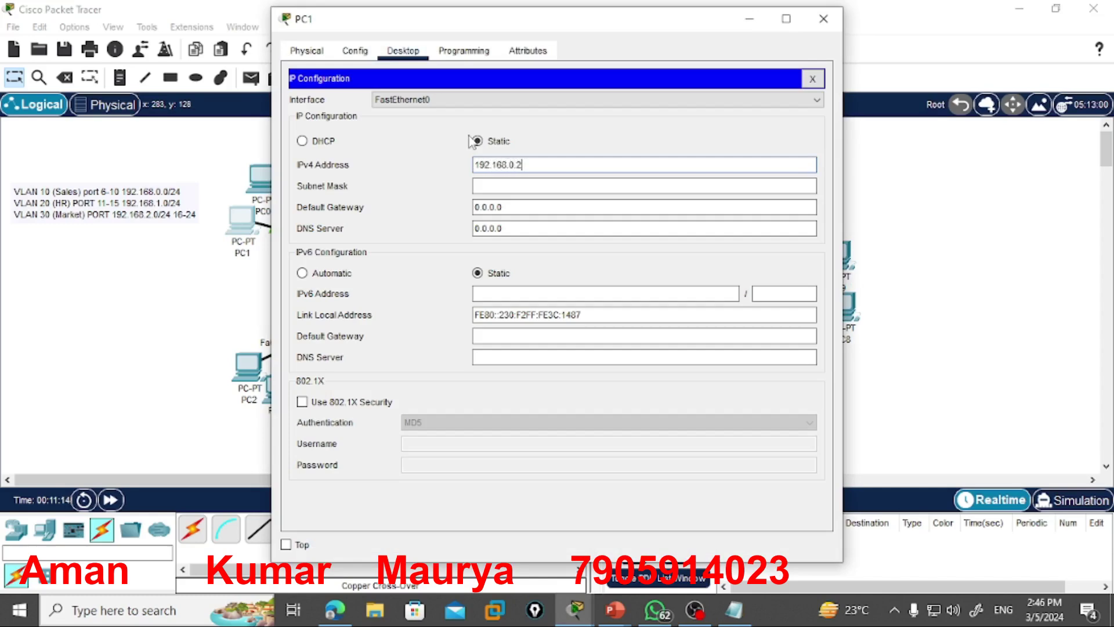
text(92.168.0.2)
click(525, 185)
click(812, 78)
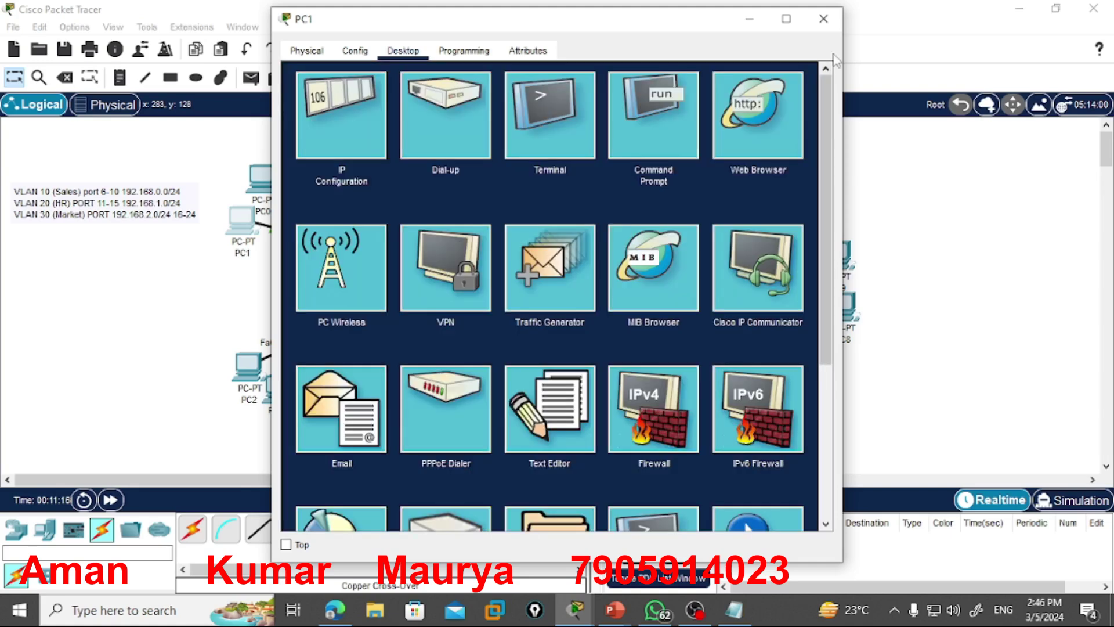
click(824, 18)
Assign PC11 the static IPv4 address 192.168.0.3 with subnet mask 255.255.255.0
click(709, 169)
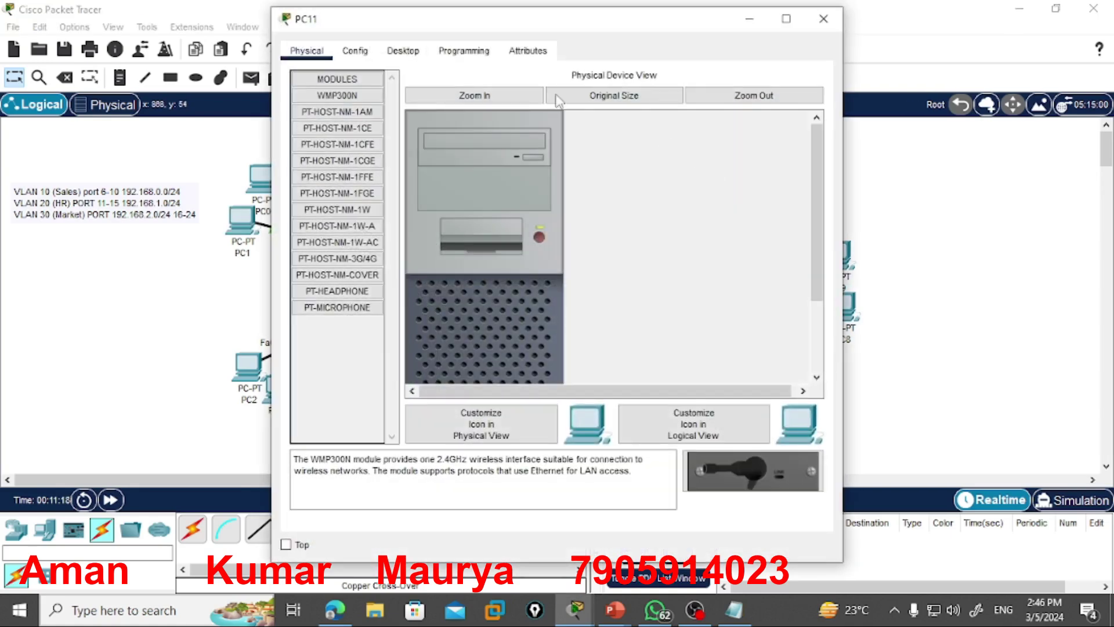
click(403, 50)
click(351, 102)
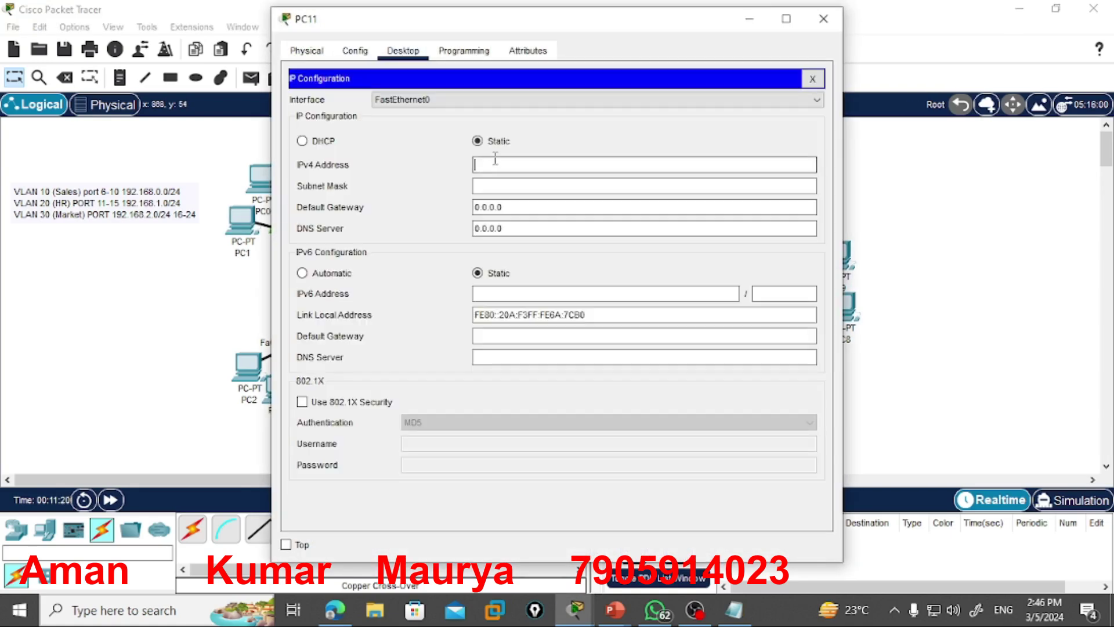
text(192.168.0.3)
click(532, 185)
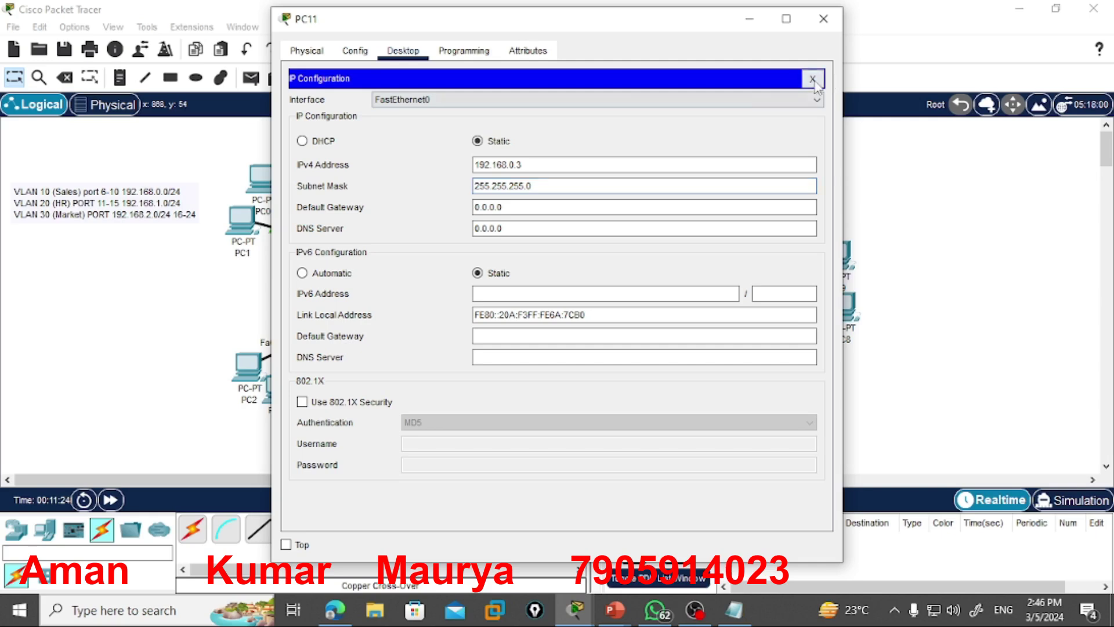
click(811, 78)
click(834, 23)
Assign PC10 a static IPv4 address in the VLAN 10 network 192.168.0.0/24 with the default subnet mask
click(744, 172)
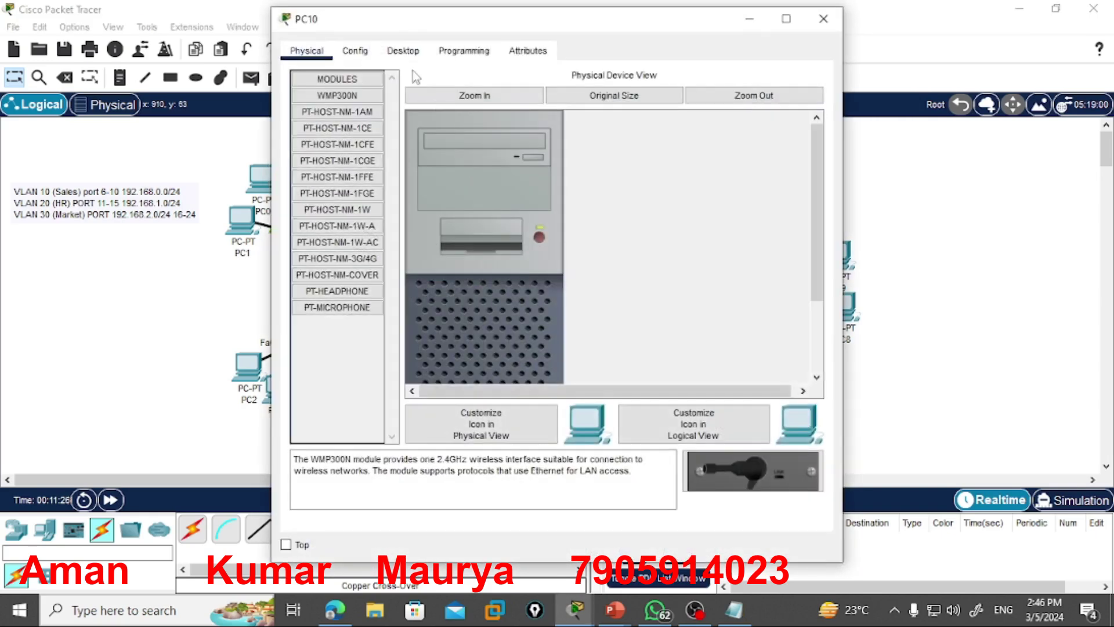
click(403, 51)
click(383, 87)
click(497, 164)
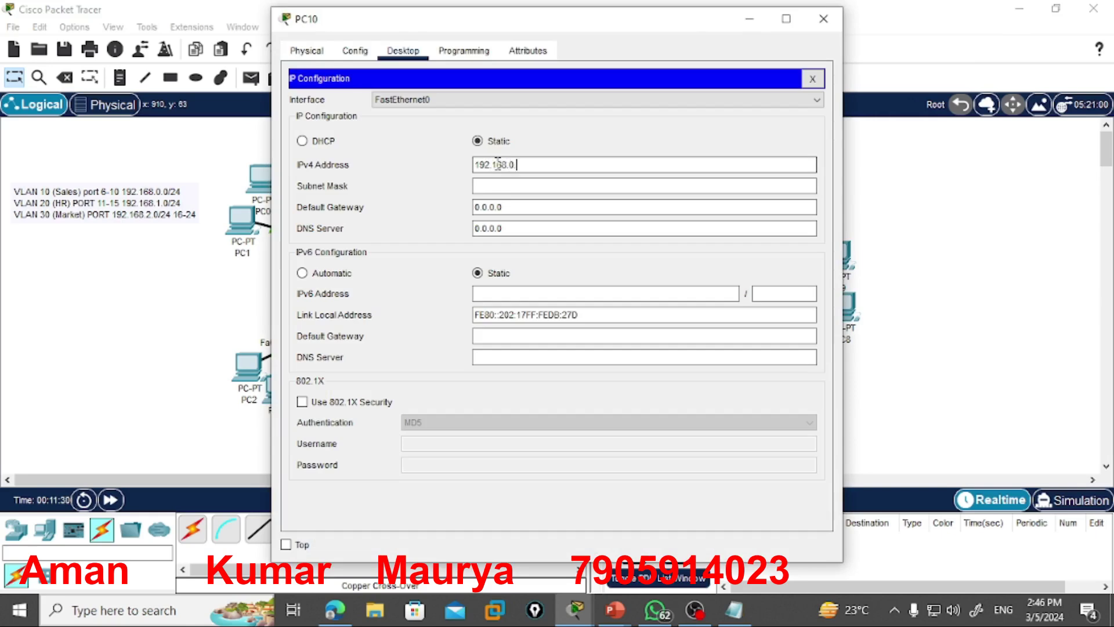
click(608, 185)
click(812, 78)
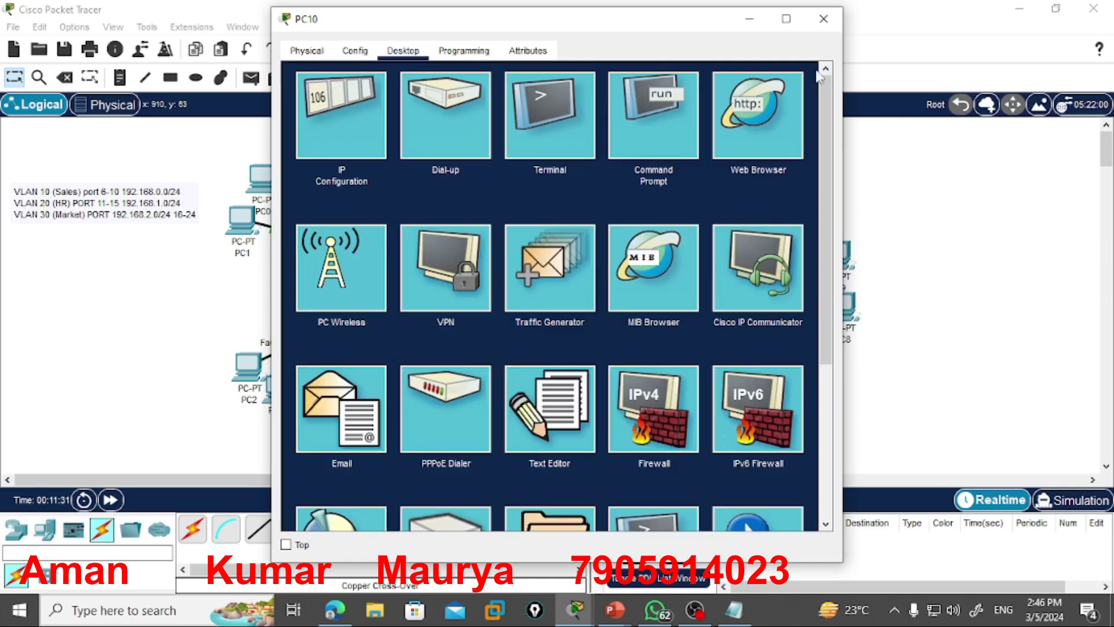
click(832, 25)
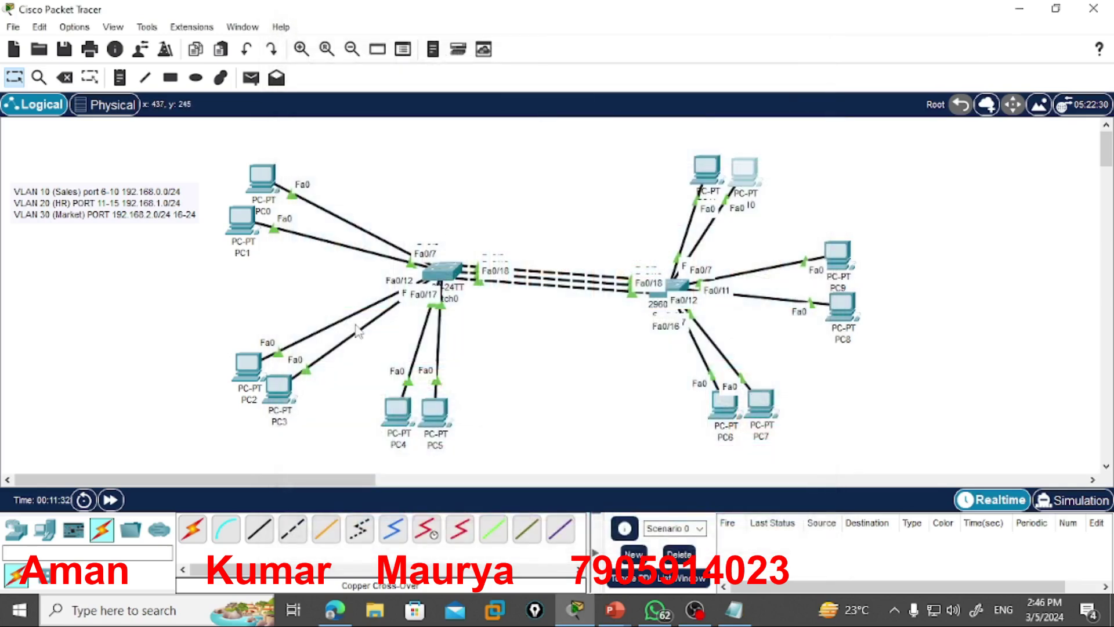
Assign PC2 the static IPv4 address 192.168.1.1 with the default subnet mask
click(241, 374)
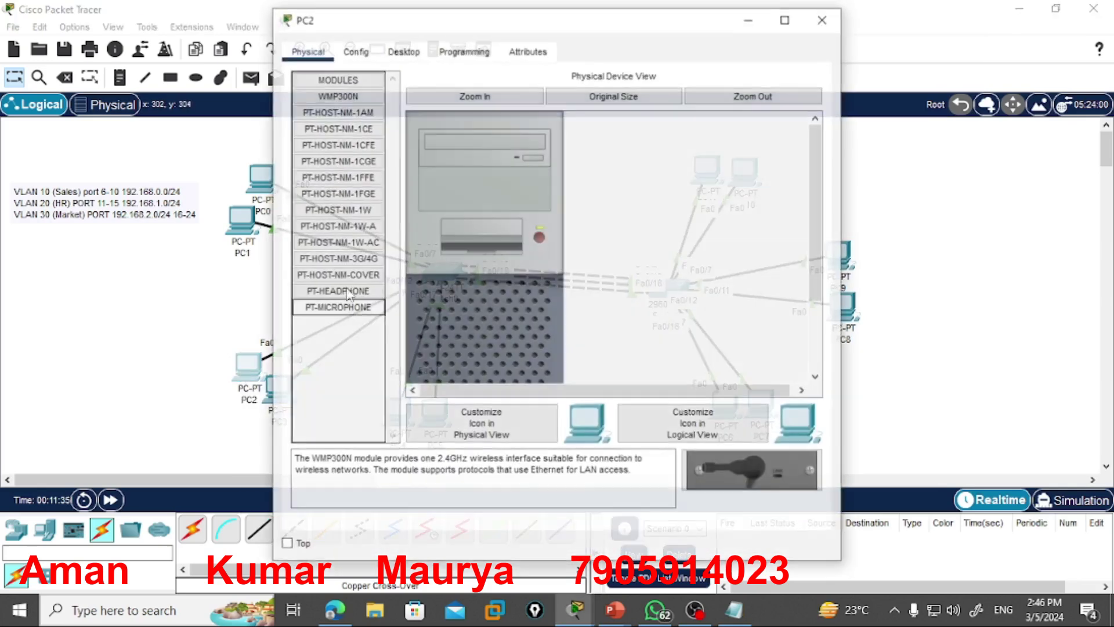
click(402, 51)
click(340, 106)
click(629, 166)
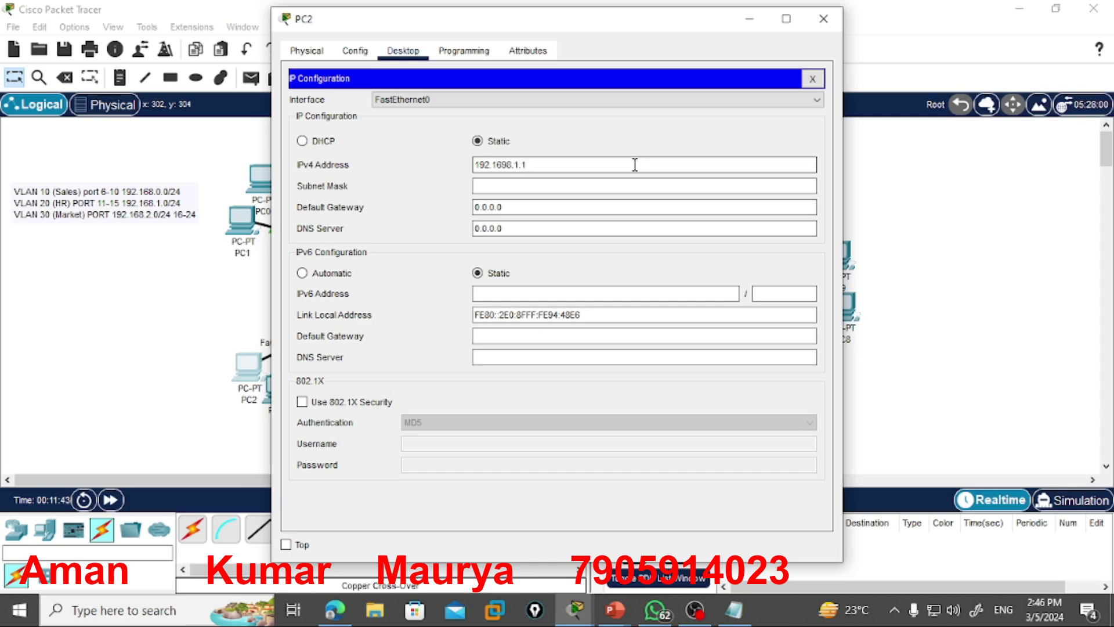
click(598, 187)
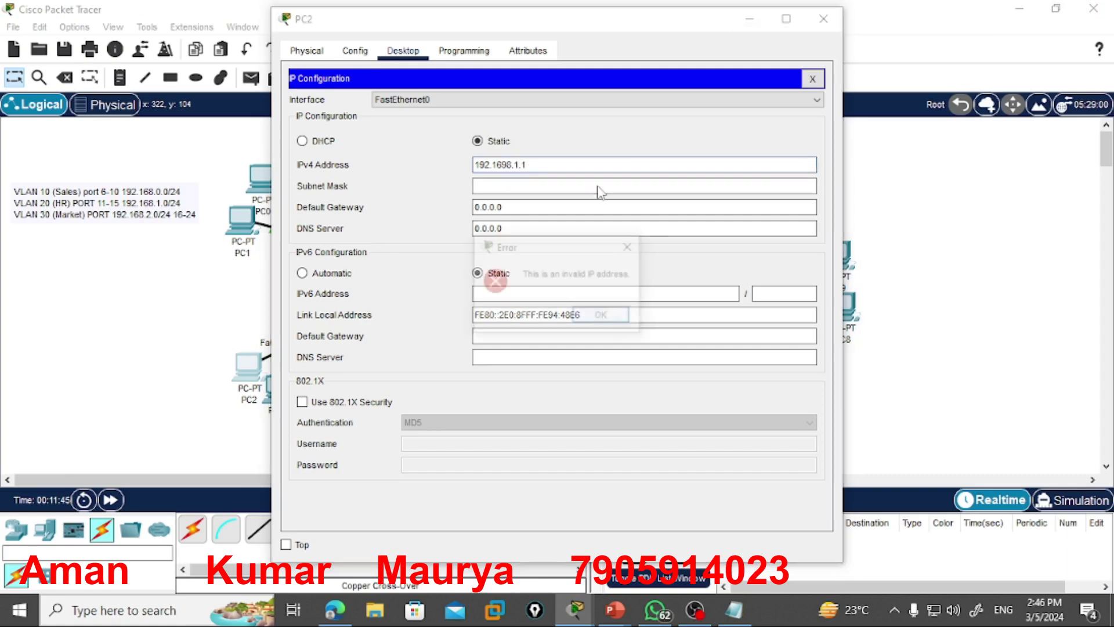
click(600, 315)
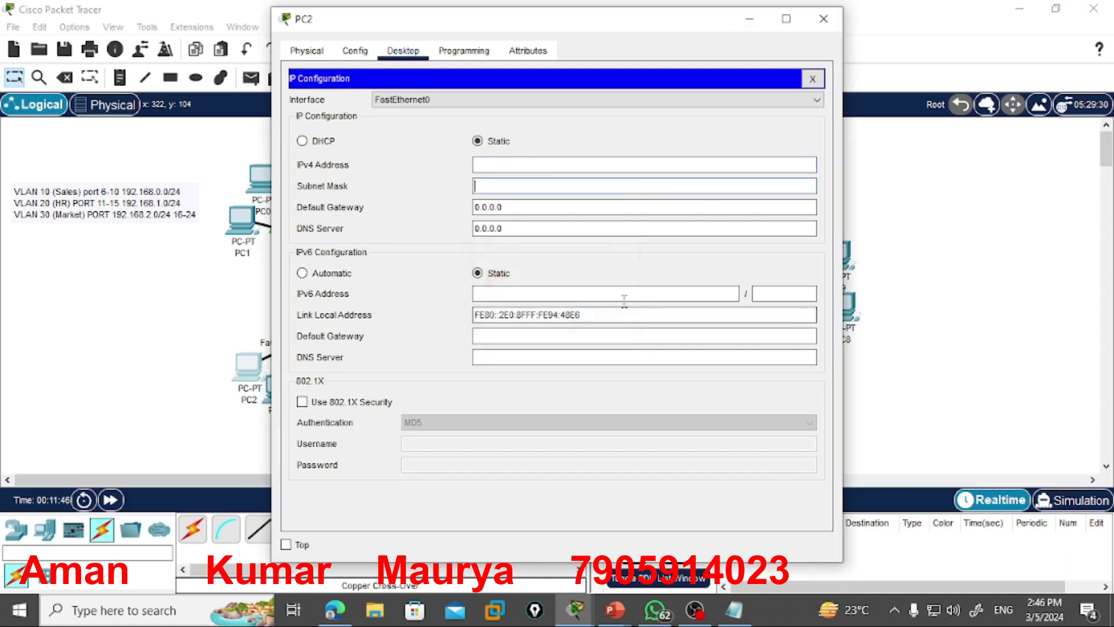
click(554, 166)
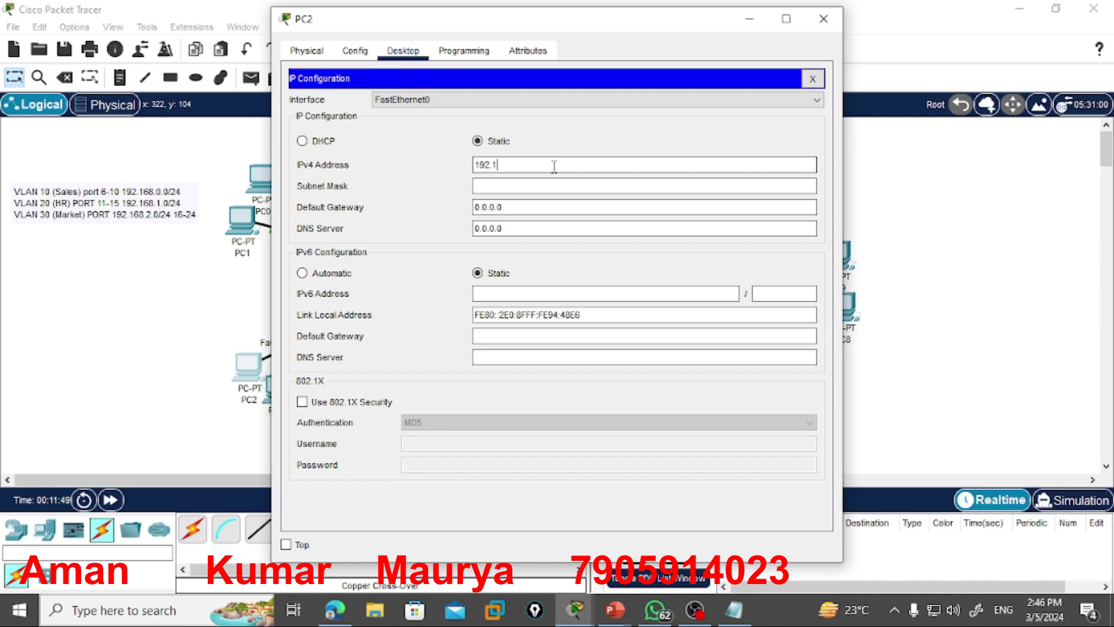
text(192.168.1.1)
click(556, 185)
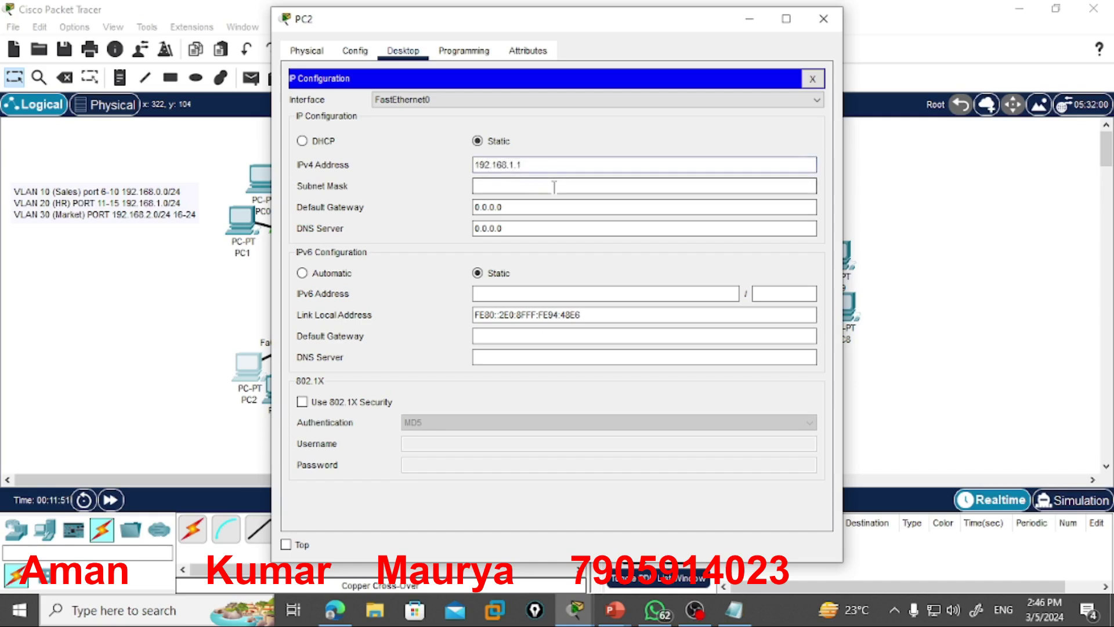
click(812, 79)
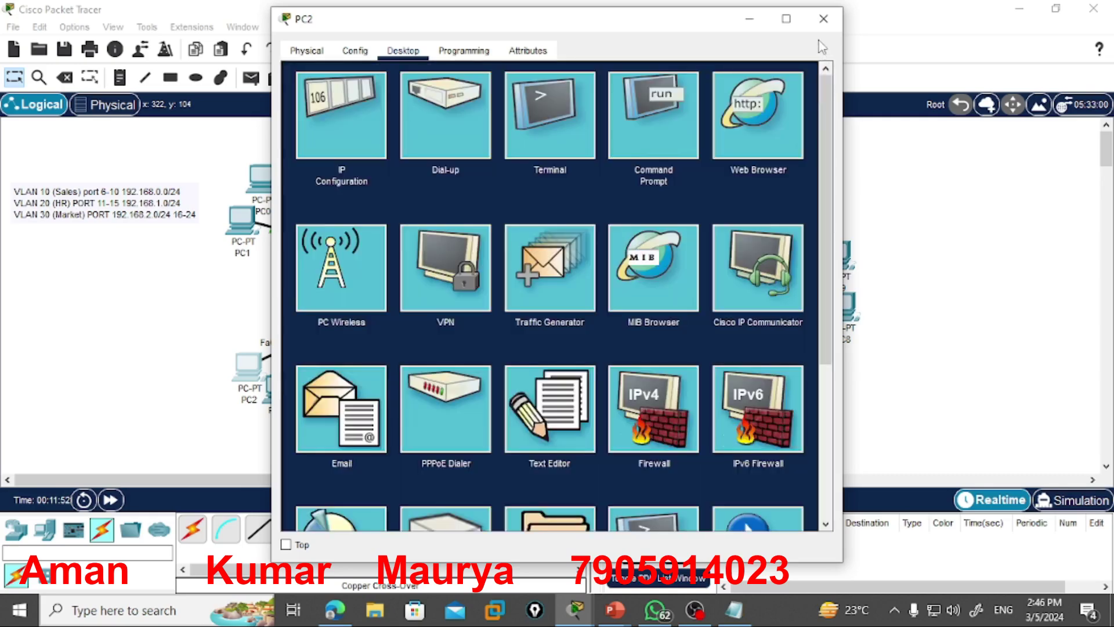
click(824, 19)
Assign PC3 the static IPv4 address 192.168.1.2 with subnet mask 255.255.255.0
click(298, 380)
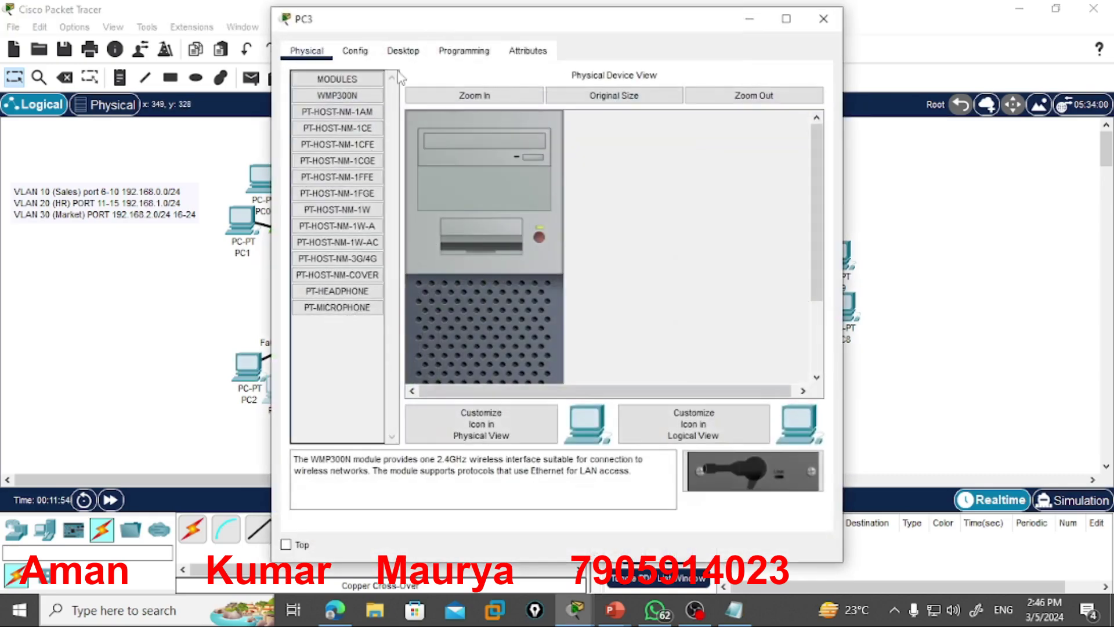
click(403, 51)
click(349, 119)
click(546, 166)
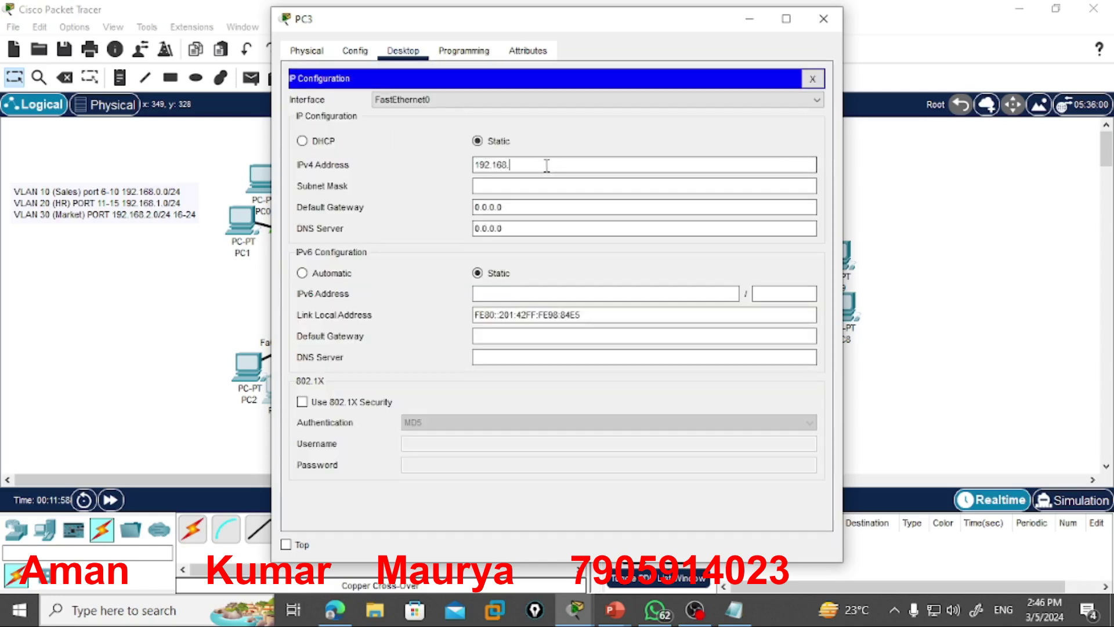
click(555, 185)
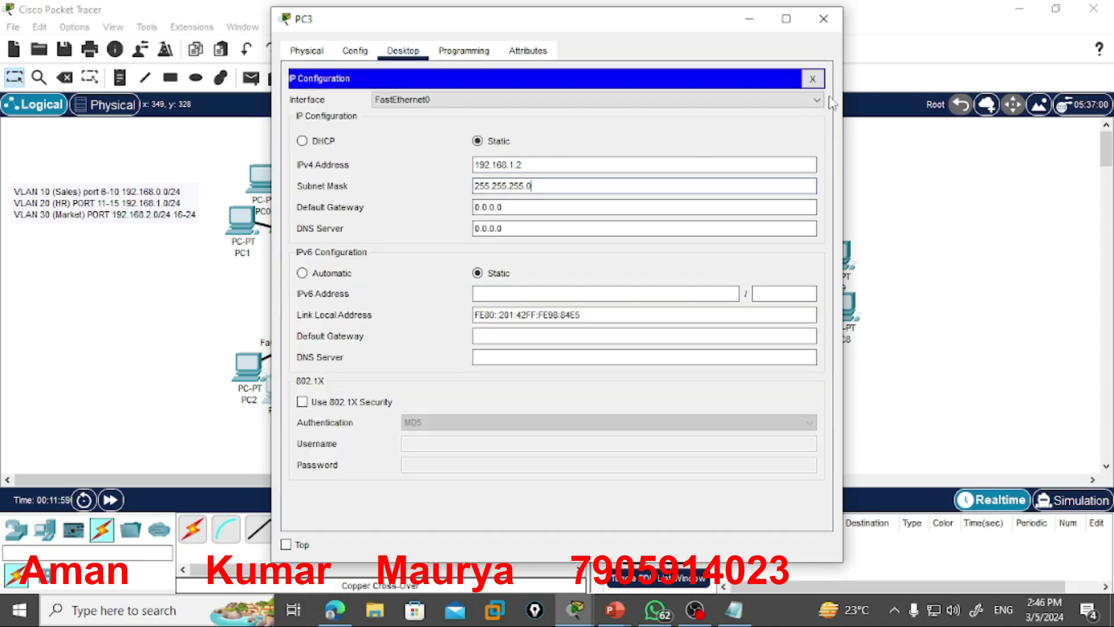
click(812, 79)
click(824, 19)
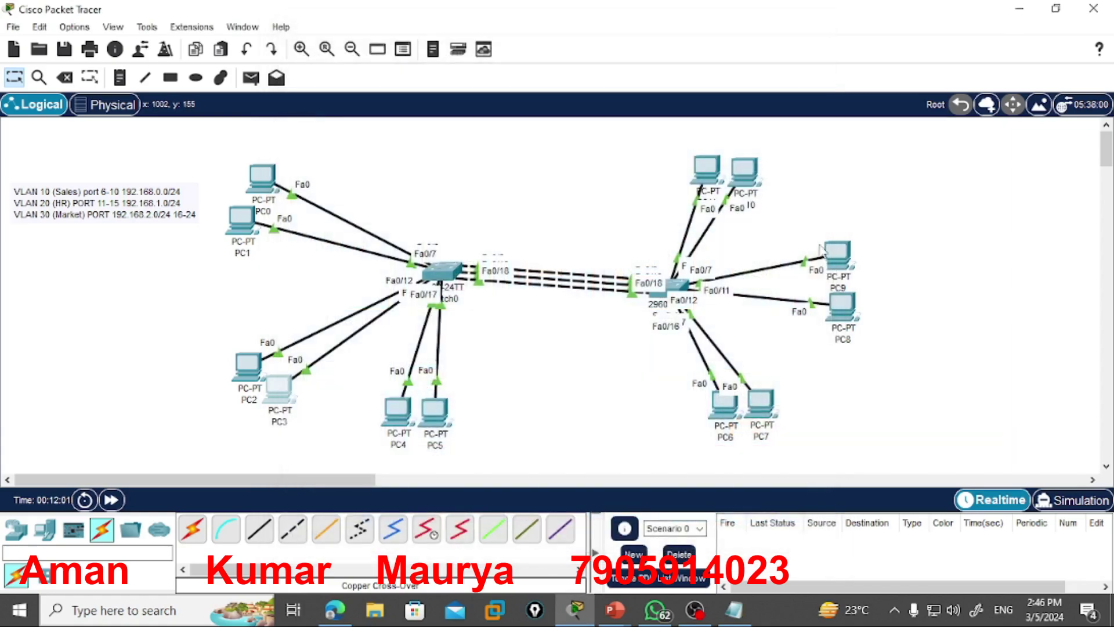
Assign PC9 the static IPv4 address 192.168.1.3 with the default subnet mask
click(848, 258)
click(403, 51)
click(348, 114)
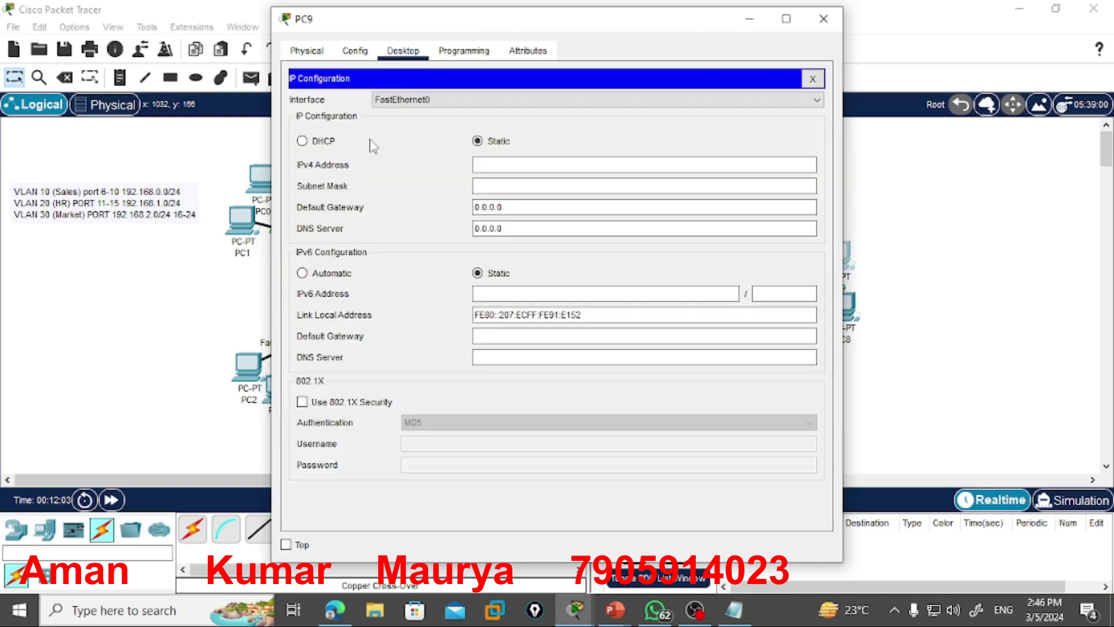
click(490, 165)
text(192.168.1.3)
click(541, 185)
click(813, 78)
click(824, 19)
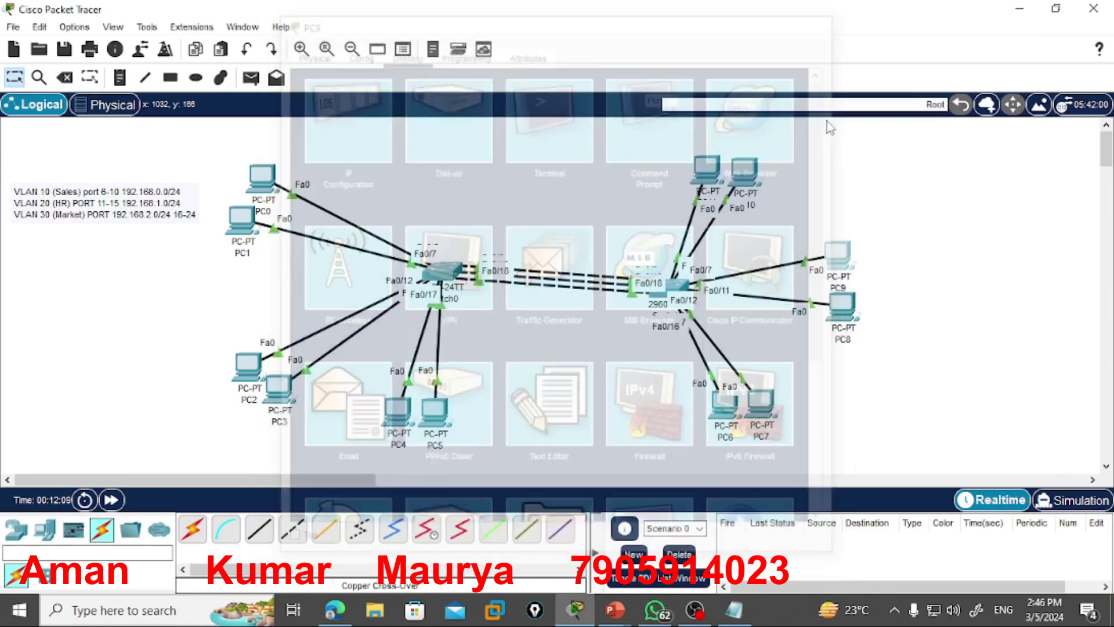
Assign PC8 the static IPv4 address 192.168.1.4 with the default subnet mask
click(843, 306)
click(403, 50)
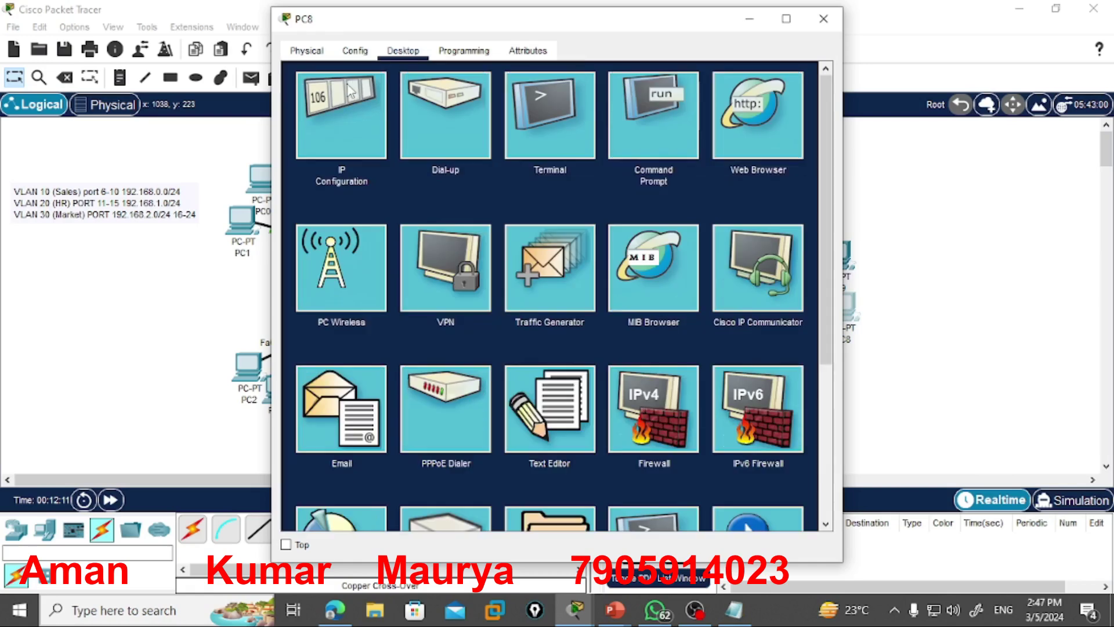
click(351, 91)
click(530, 167)
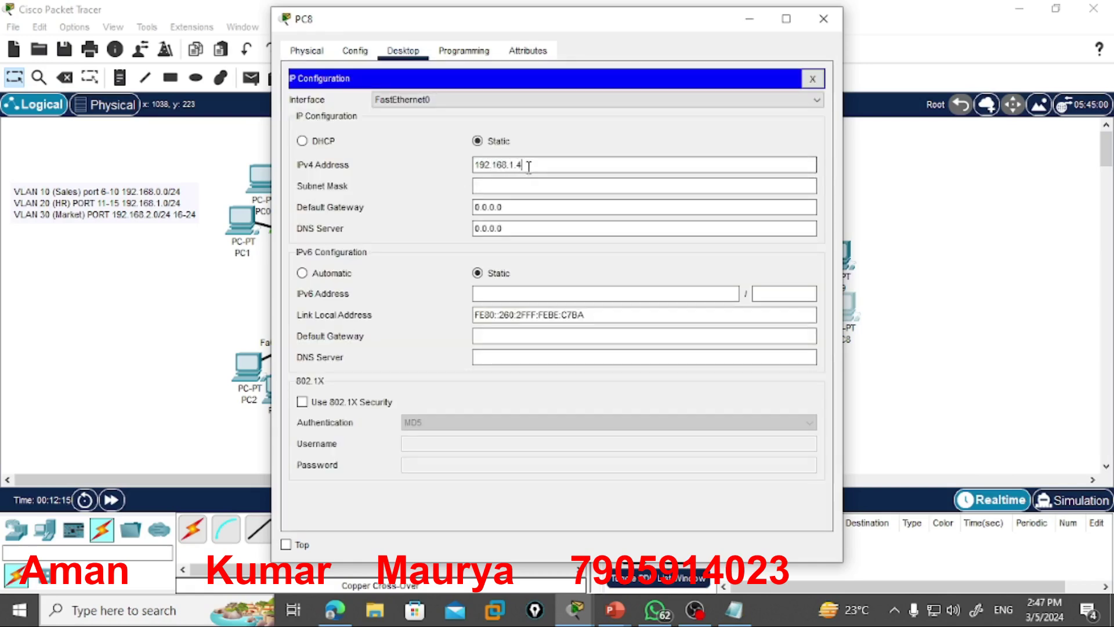
click(535, 184)
click(813, 79)
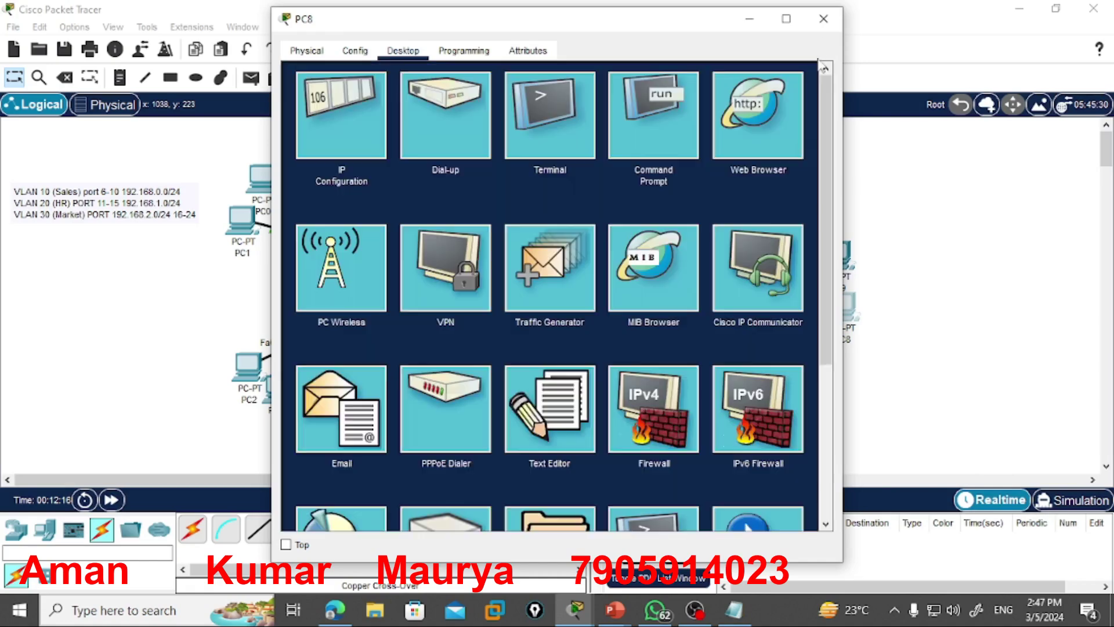
click(824, 19)
Assign PC4 the static IPv4 address 192.168.2.1 with subnet mask 255.255.255.0
click(398, 413)
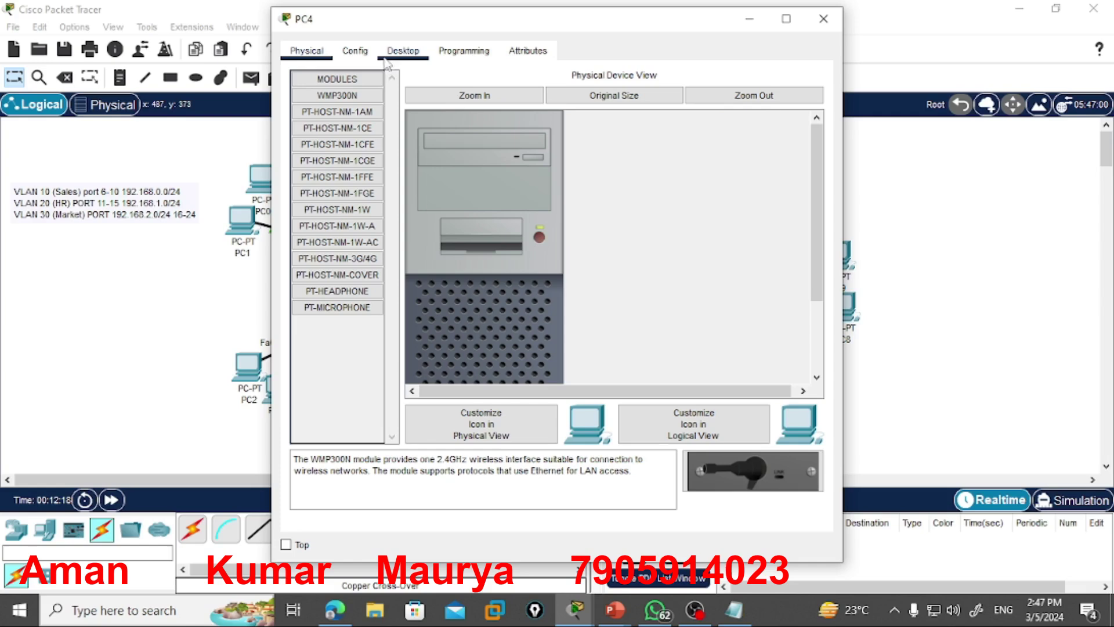
click(394, 51)
click(348, 110)
click(489, 162)
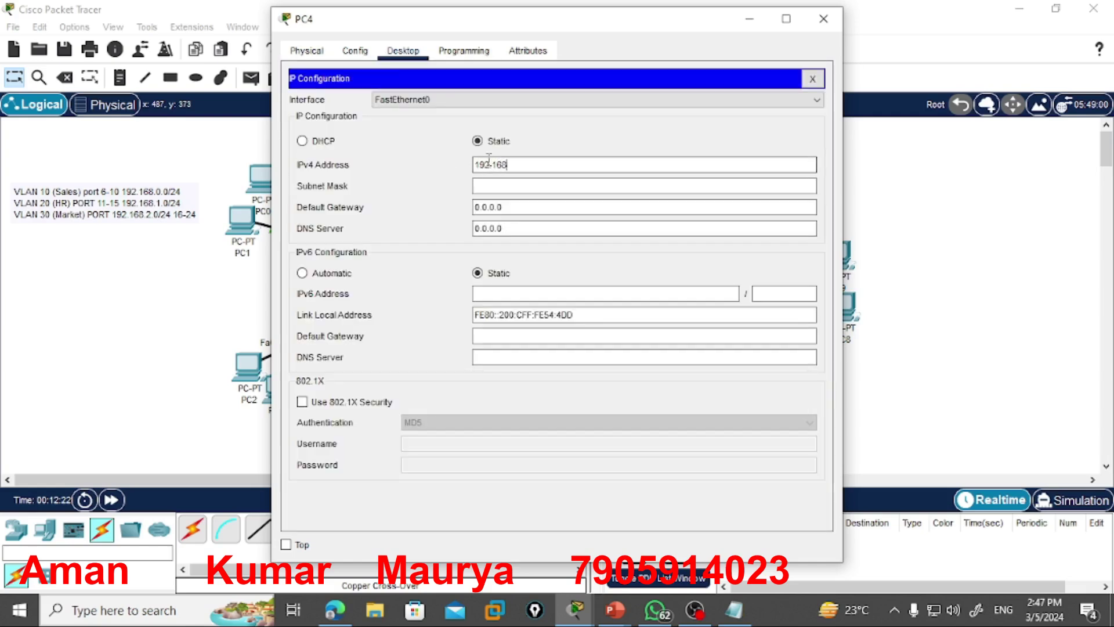
click(481, 186)
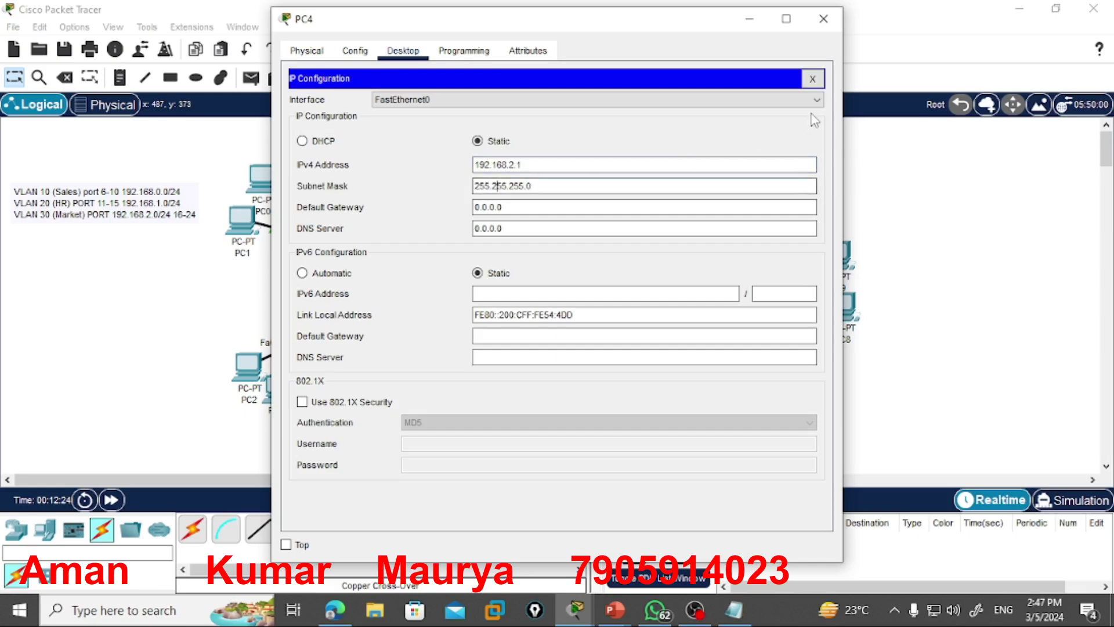
click(813, 78)
click(824, 18)
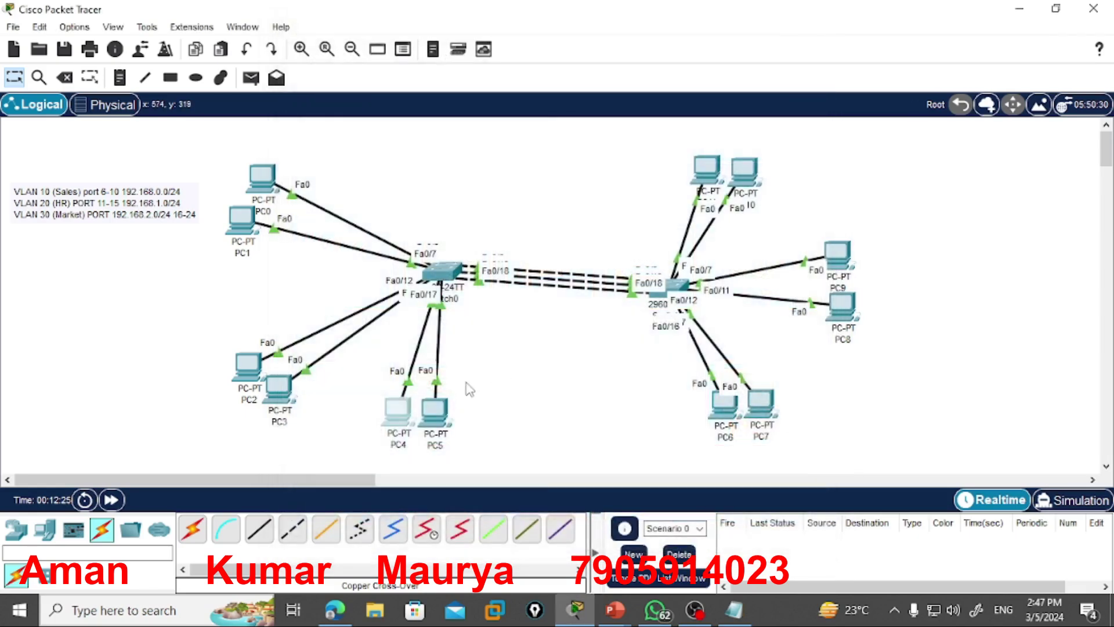
Assign PC5 the static IPv4 address 192.168.2.2 with the default subnet mask 255.255.255.0
click(440, 413)
click(399, 54)
click(349, 110)
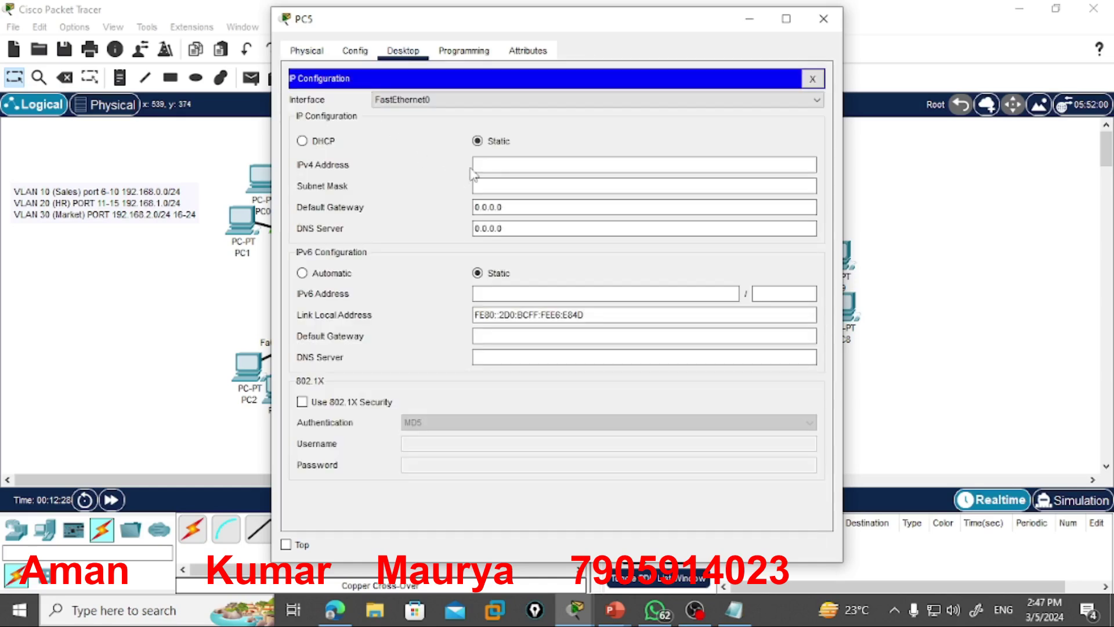
click(474, 164)
click(516, 185)
click(813, 79)
click(823, 19)
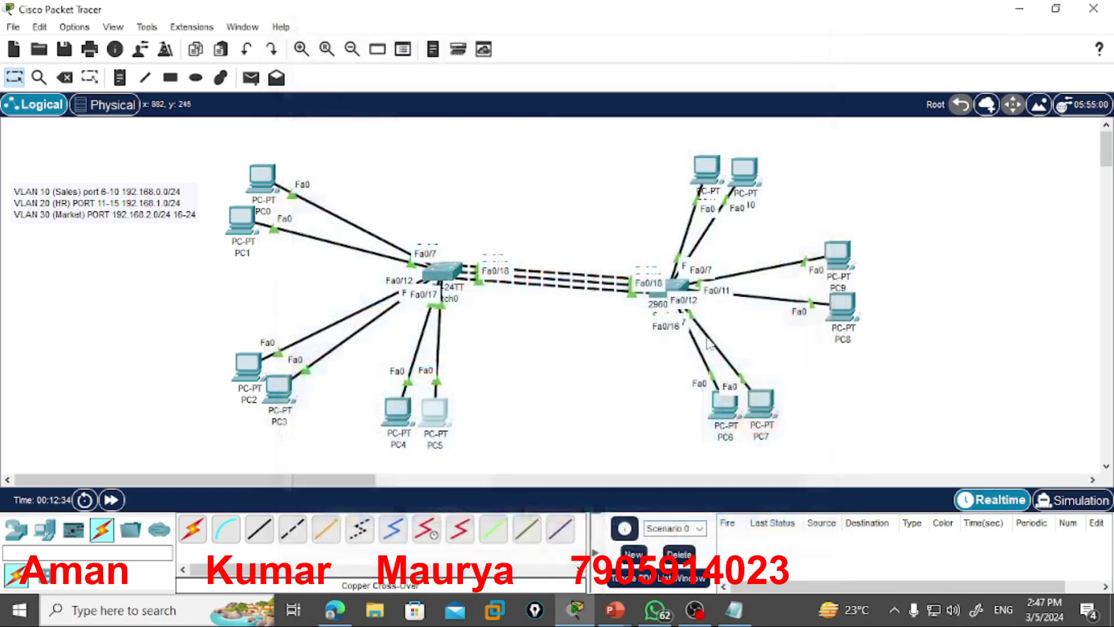
Assign PC6 the static IPv4 address 192.168.2.3 with subnet mask 255.255.255.0
click(725, 409)
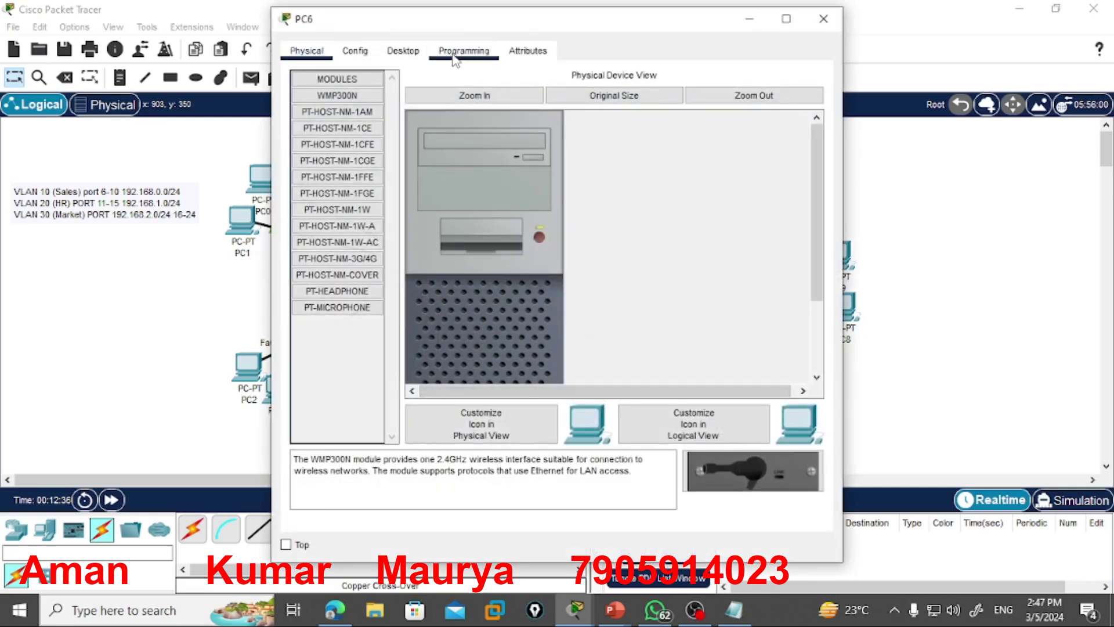
click(421, 52)
click(359, 112)
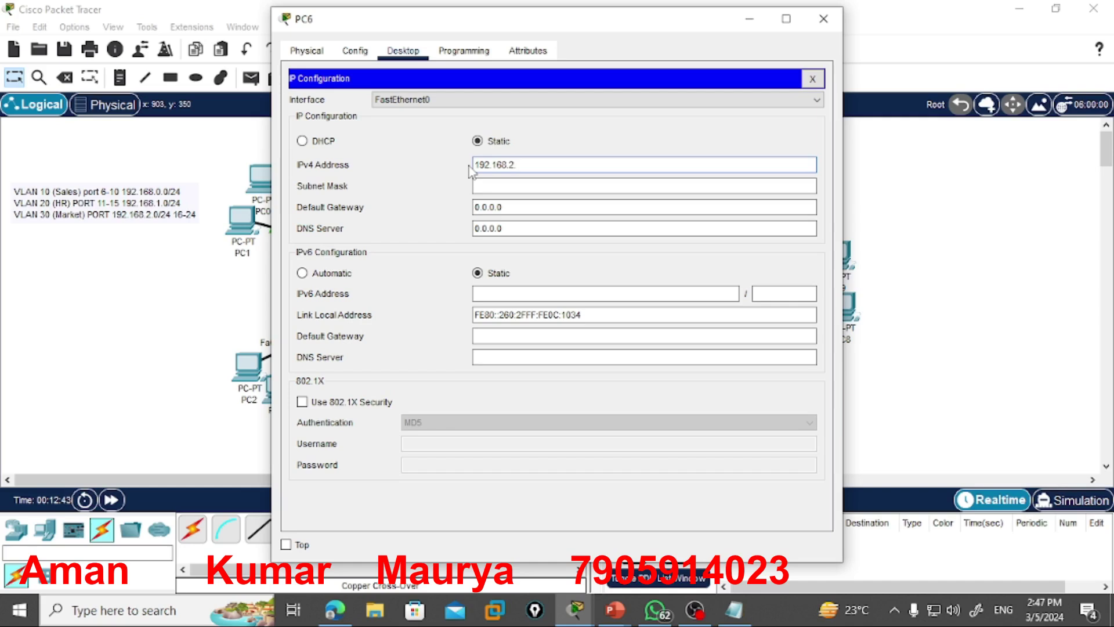
click(580, 184)
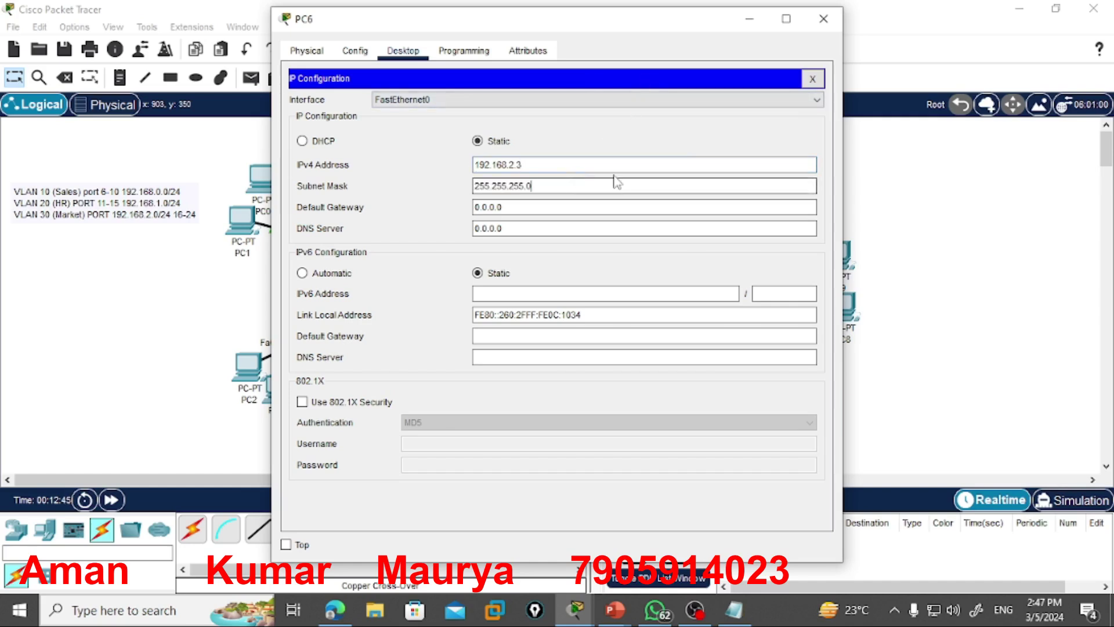
click(809, 80)
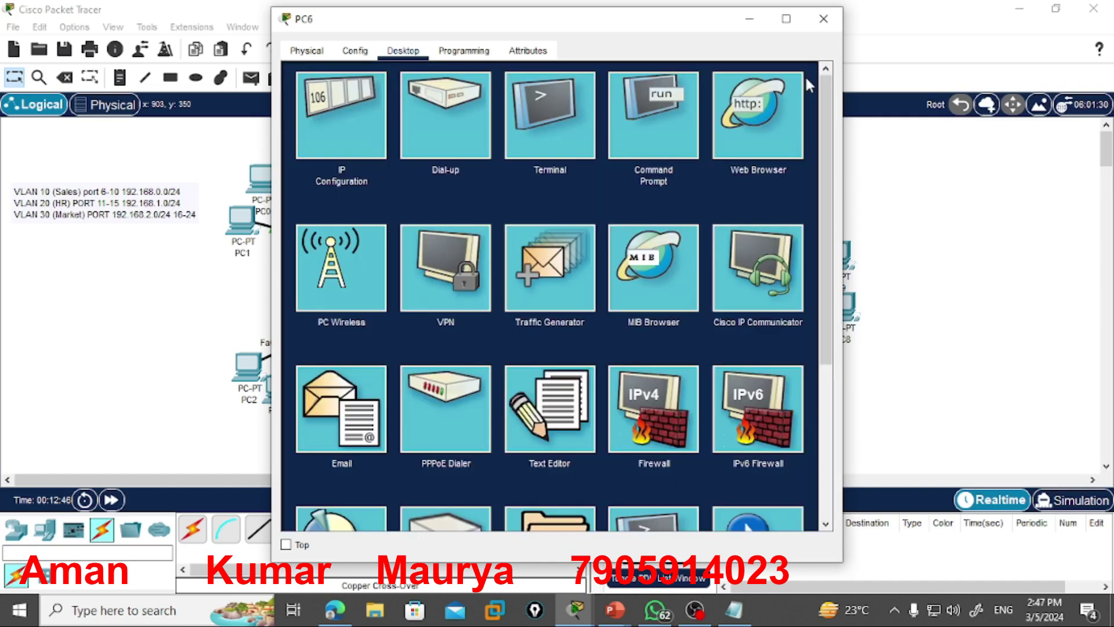
click(823, 19)
Assign PC7 the static IPv4 address 192.168.2.4 with the default subnet mask 255.255.255.0
click(755, 400)
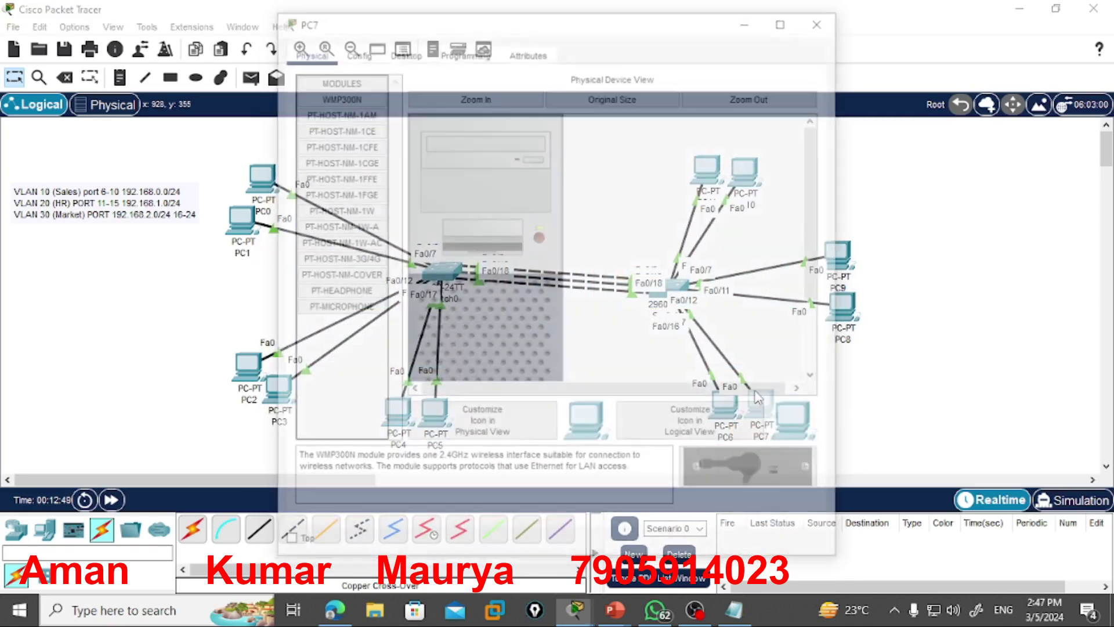
click(403, 51)
click(364, 98)
click(506, 164)
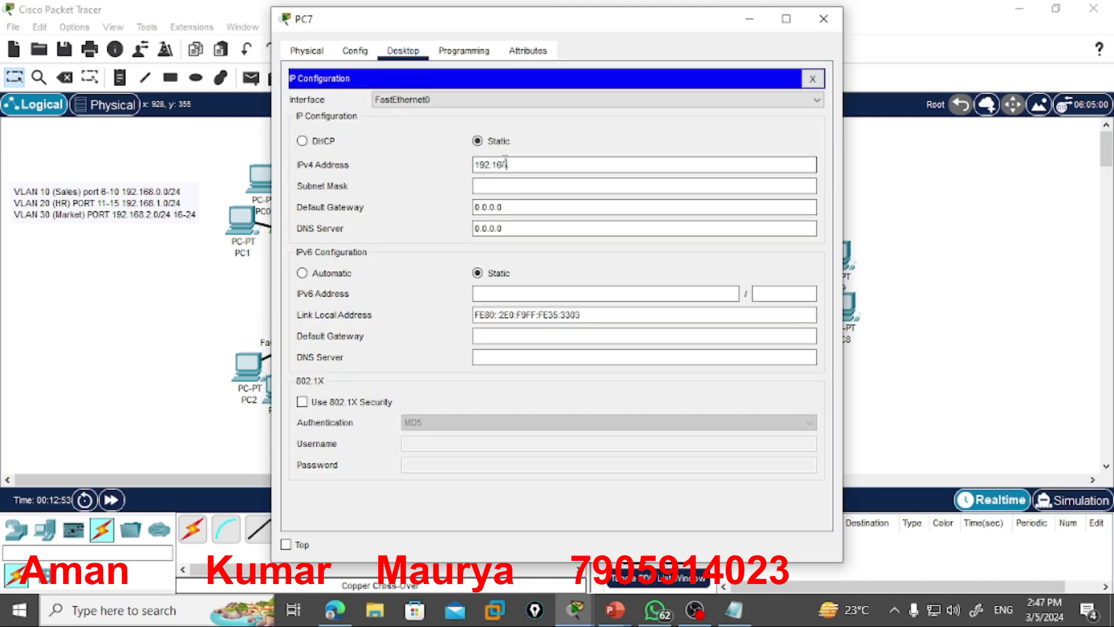
click(508, 186)
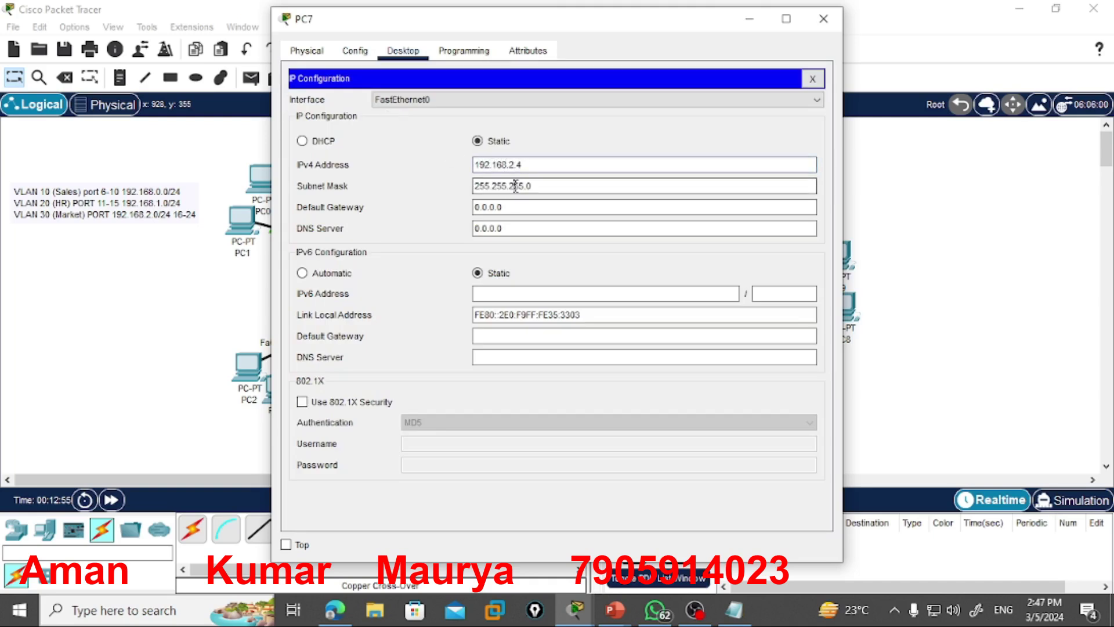
click(812, 78)
click(823, 18)
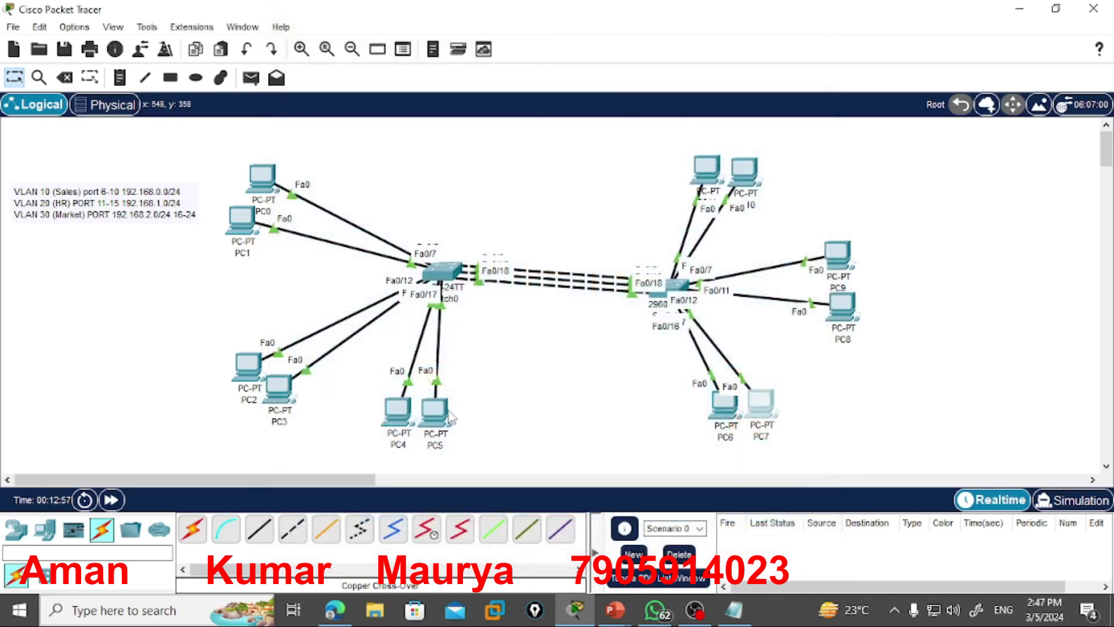
Check the static IP address and subnet mask configured on PC5
click(434, 411)
click(356, 128)
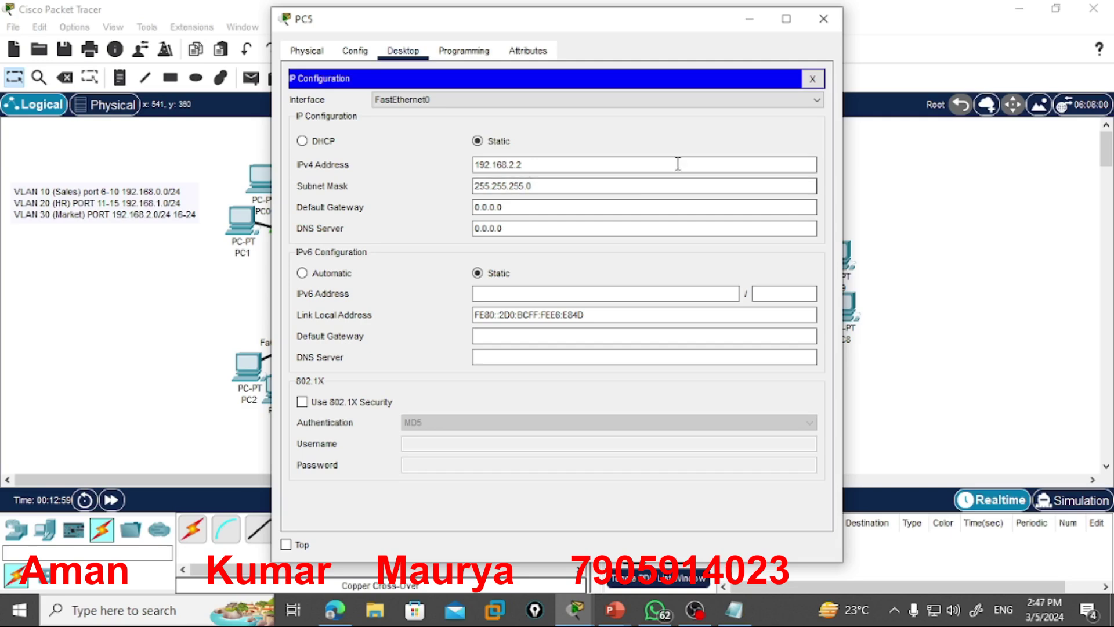
click(812, 78)
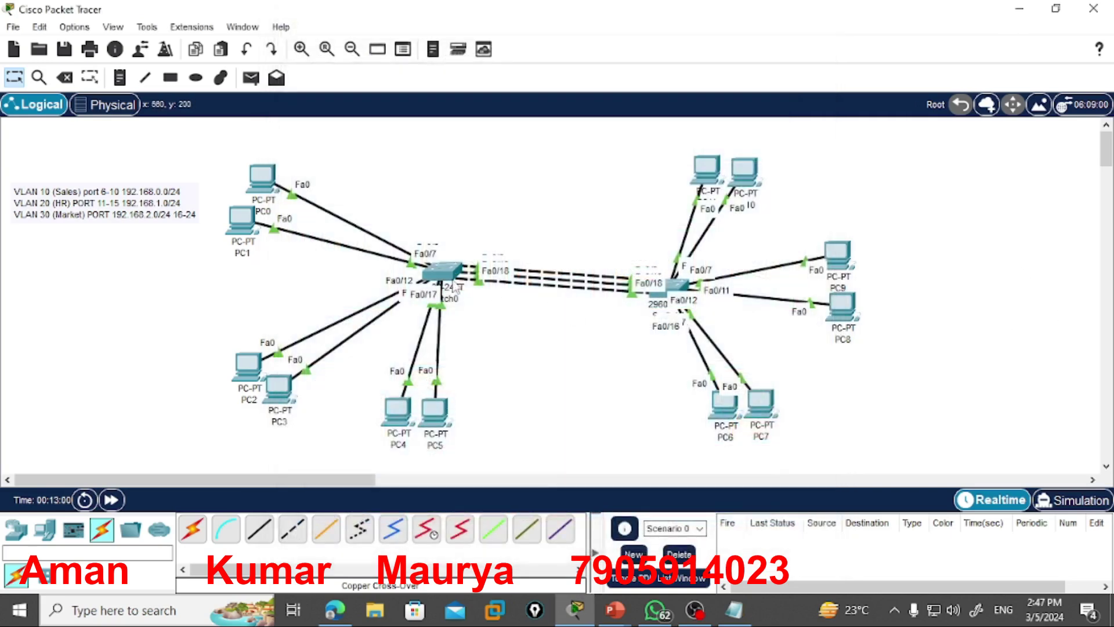
Test VLAN 10 connectivity across the switches by pinging 192.168.0.3 from PC0's command prompt
click(262, 176)
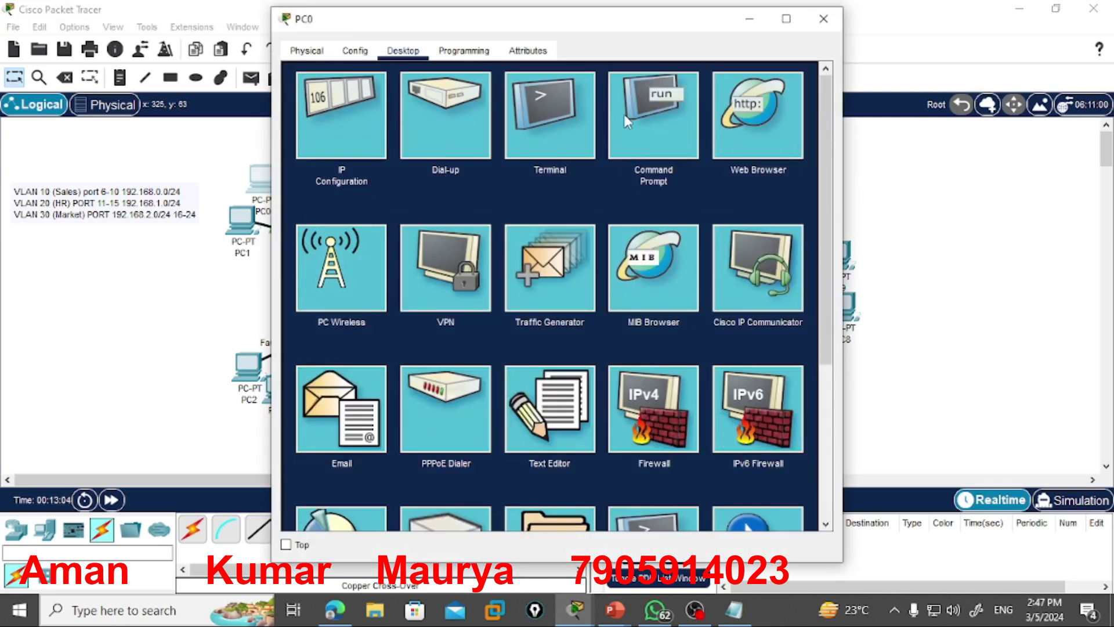
click(635, 143)
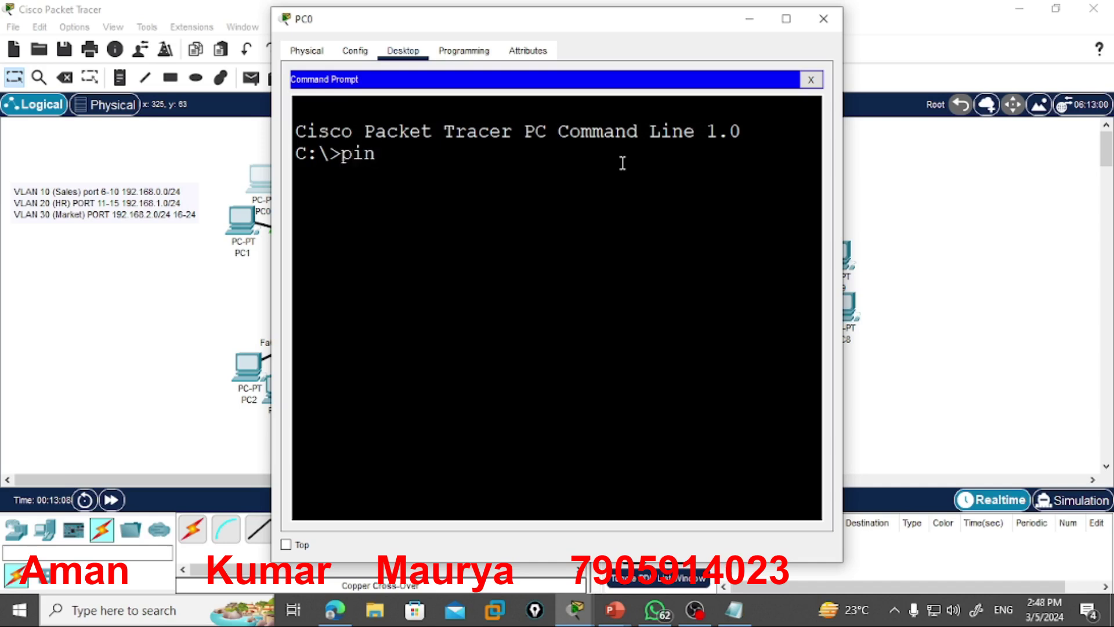
text(ping 192.168.1)
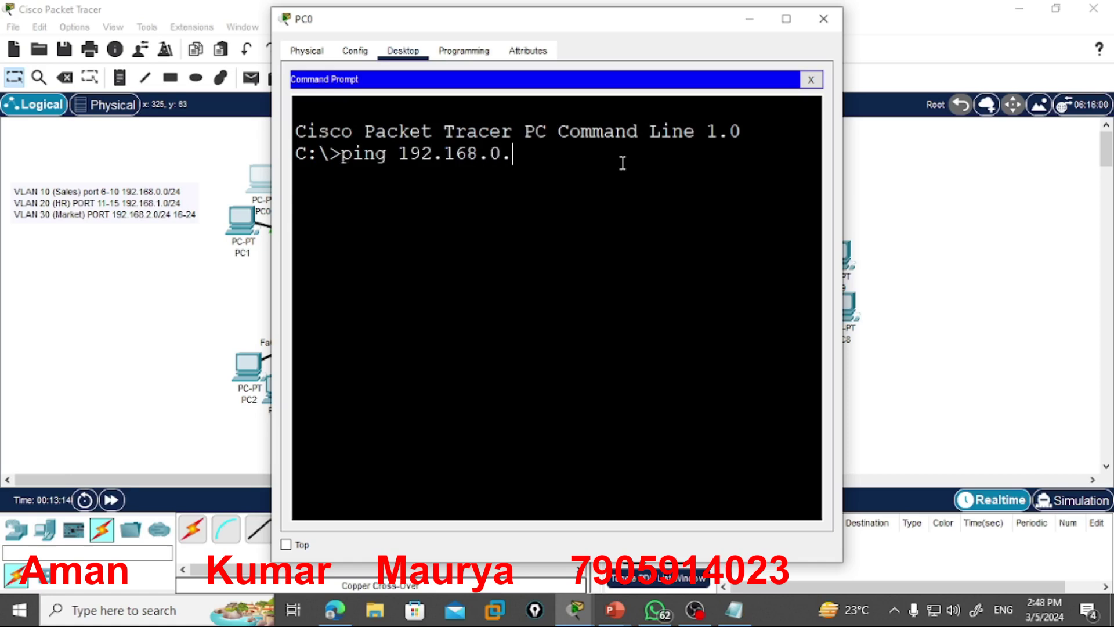
text(3)
key(Return)
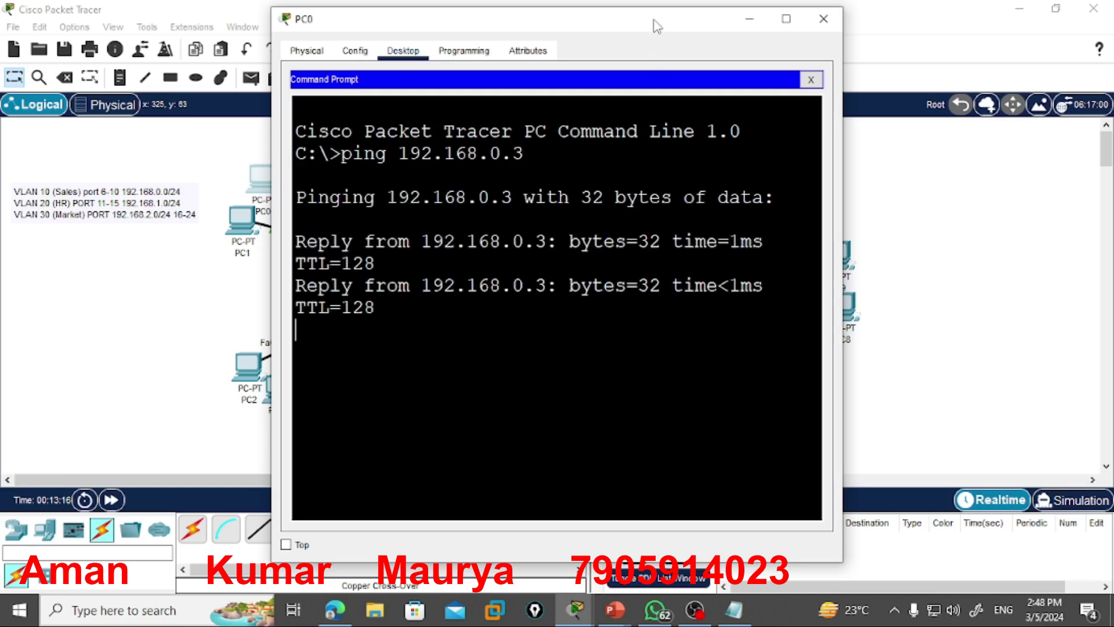
drag(653, 23, 775, 333)
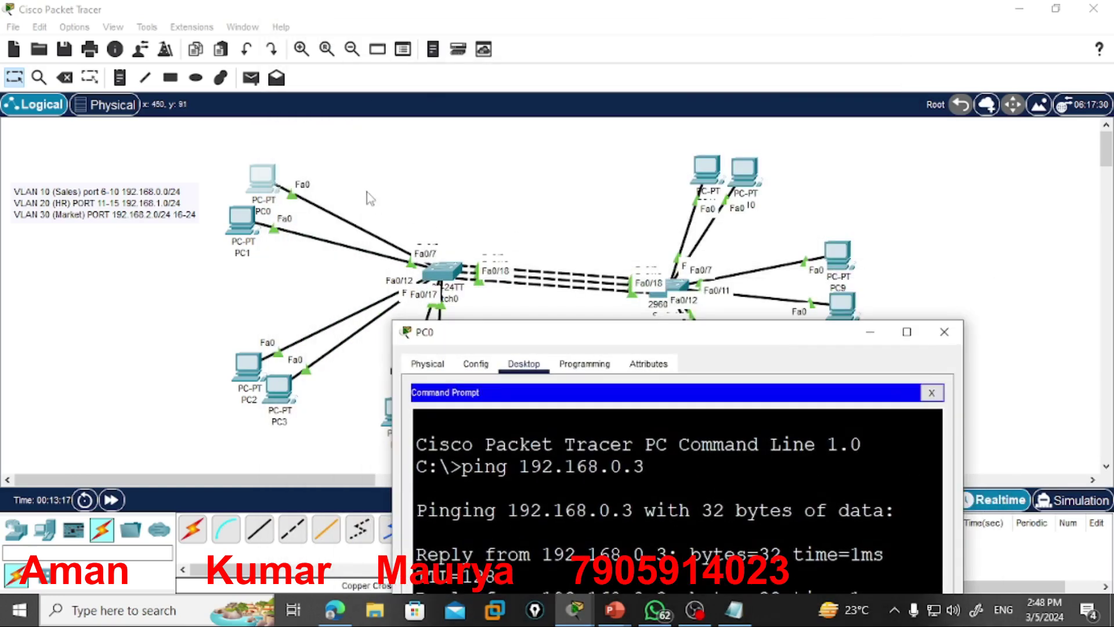
click(944, 331)
Enter a ping to 192.168.1.3 in PC2's command prompt and switch the network to simulation mode
click(250, 365)
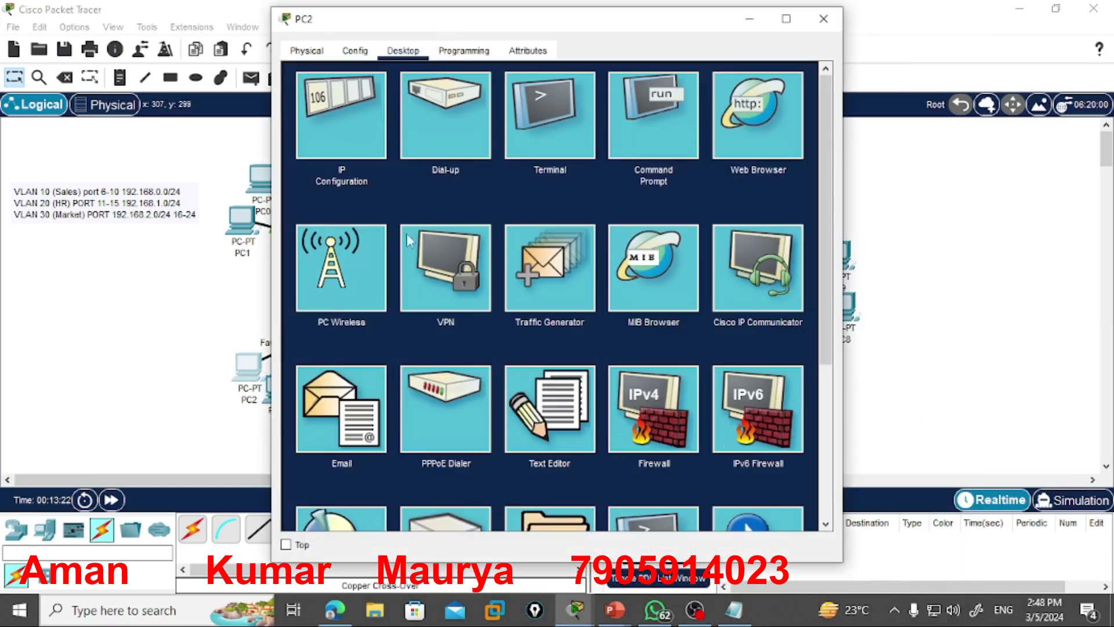
click(610, 123)
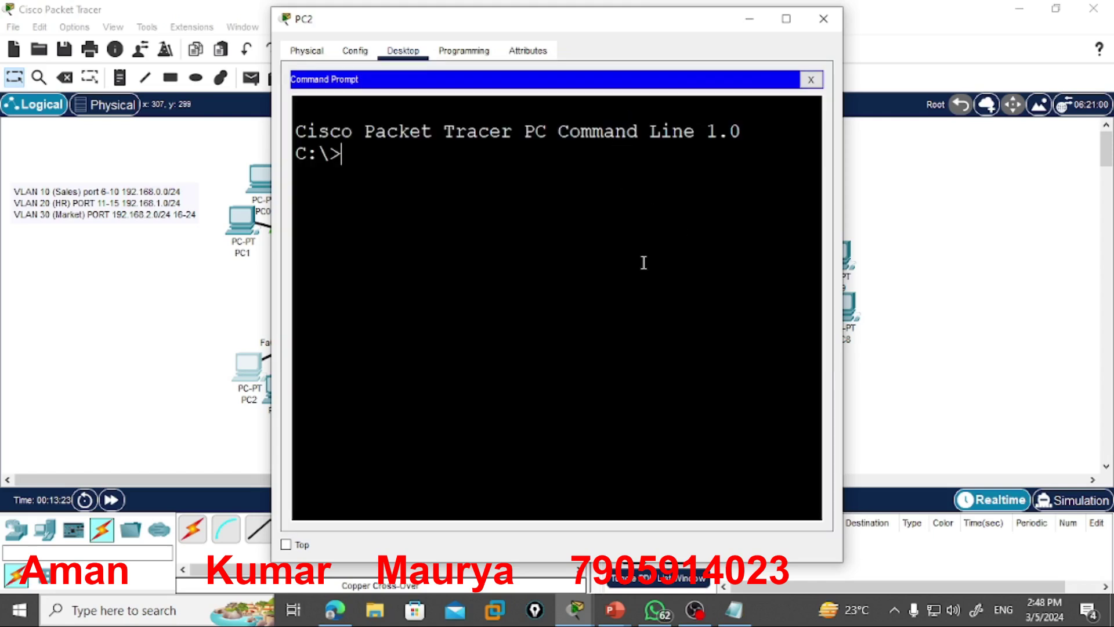
text(ping 192.168.)
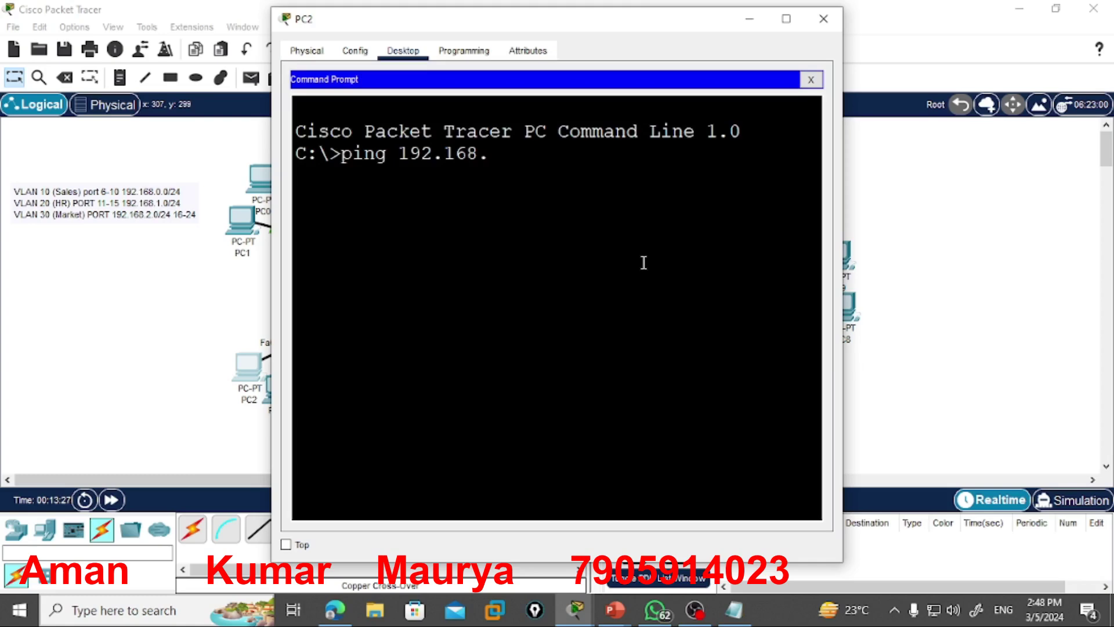
text(1.3)
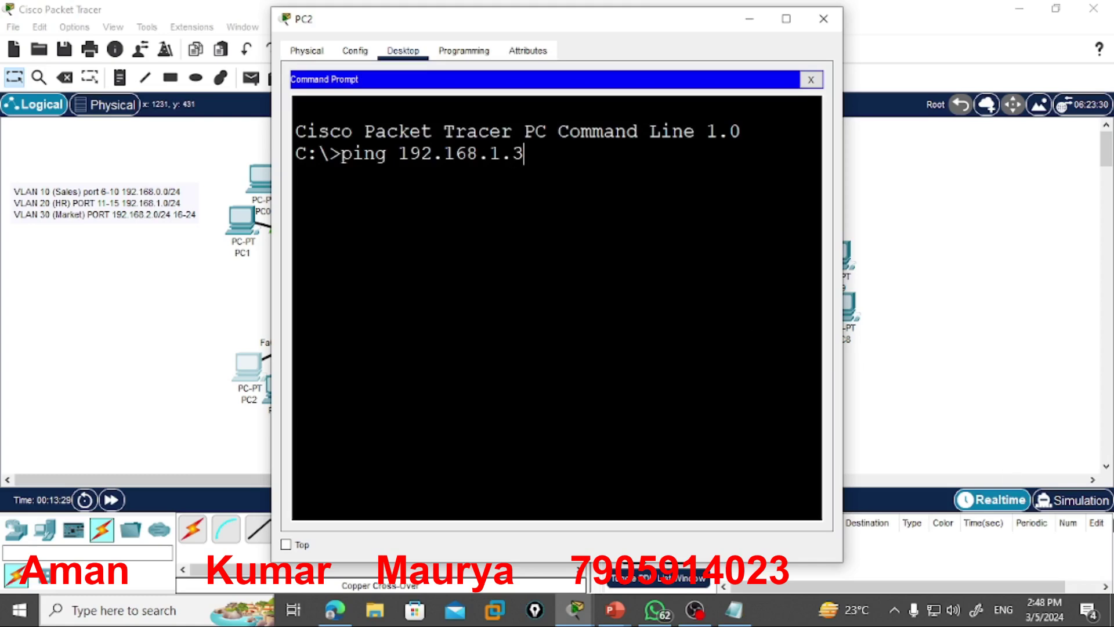
click(1072, 500)
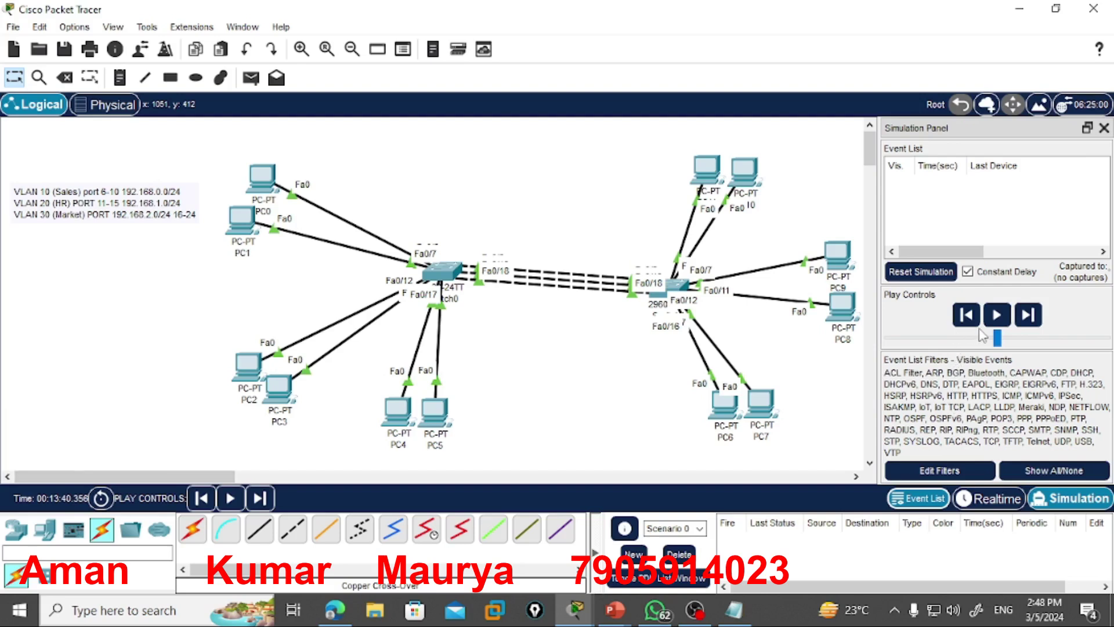
Advance the simulation event by event to trace the ping's packets from PC2 through both switches to PC9
click(1028, 315)
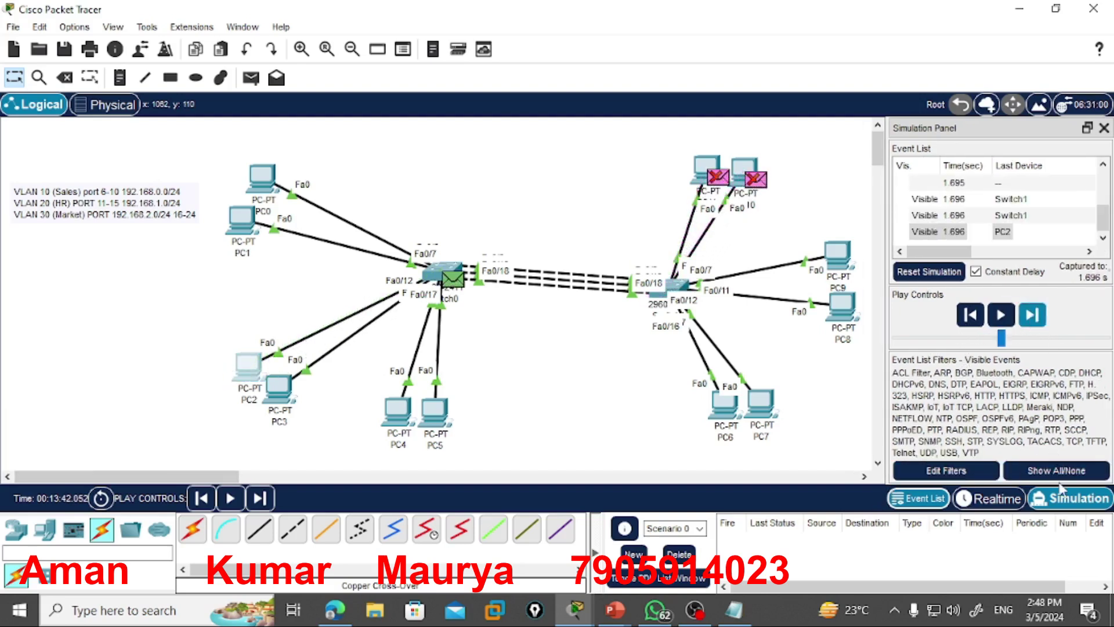
click(1032, 316)
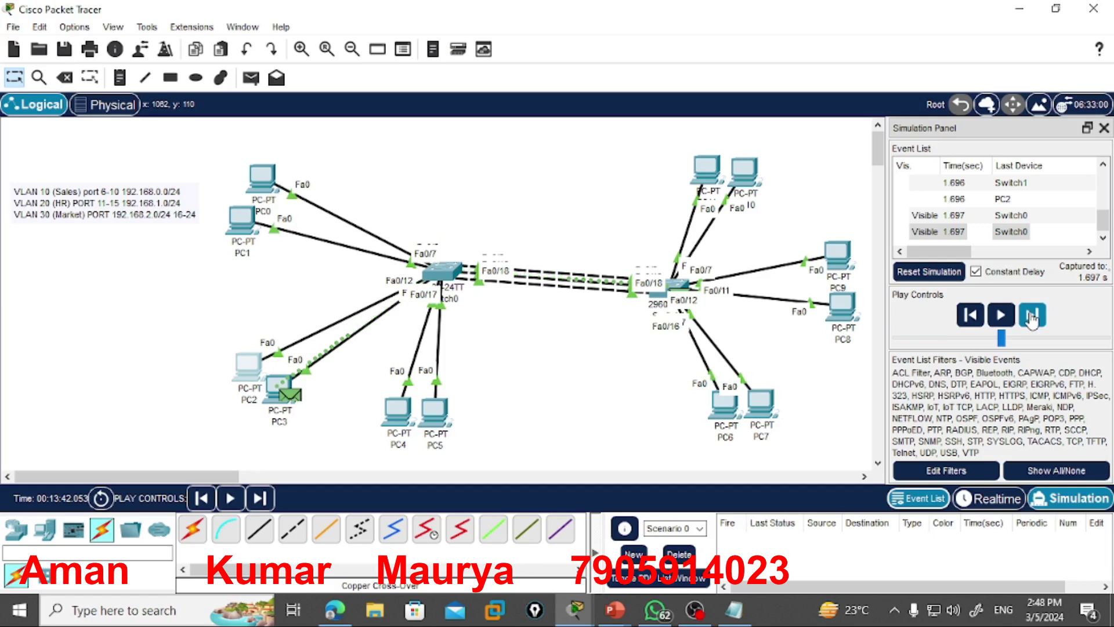
click(1032, 317)
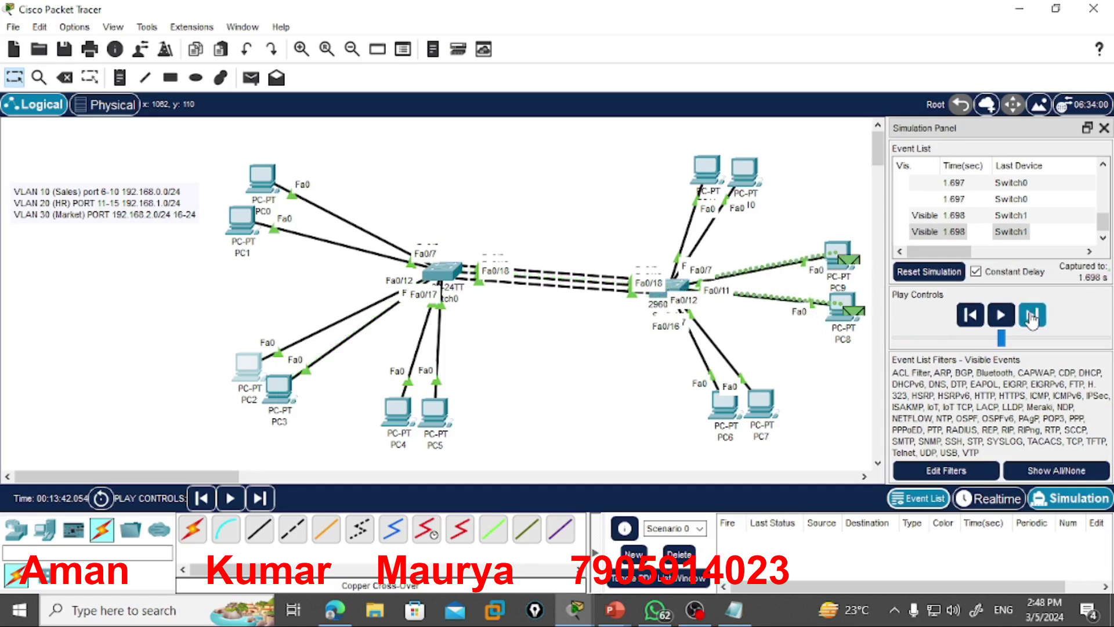
click(1031, 317)
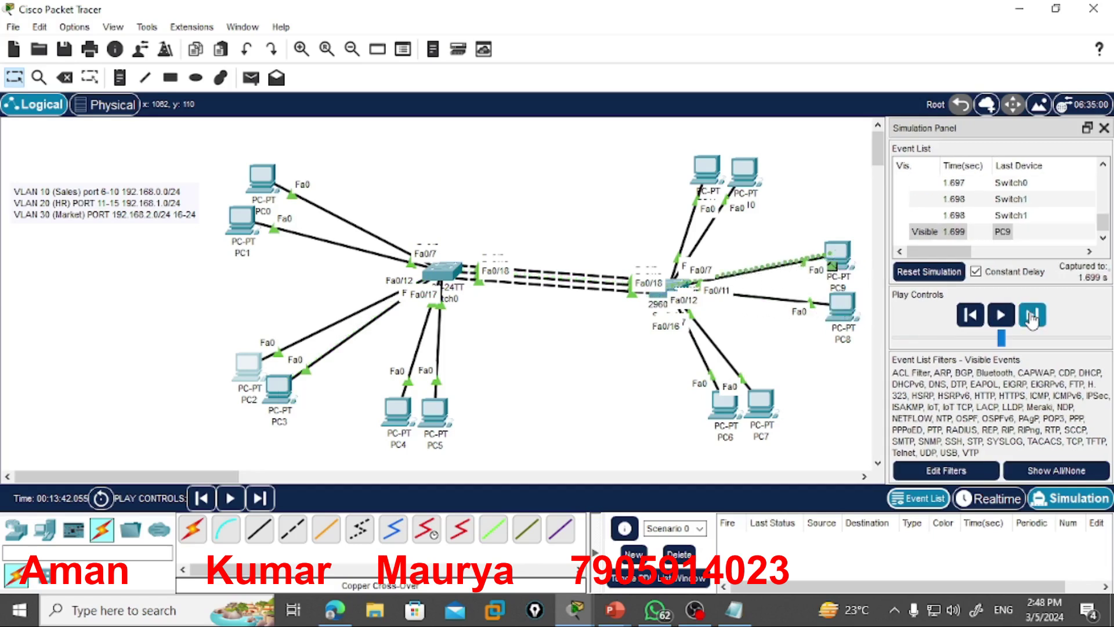
click(1032, 316)
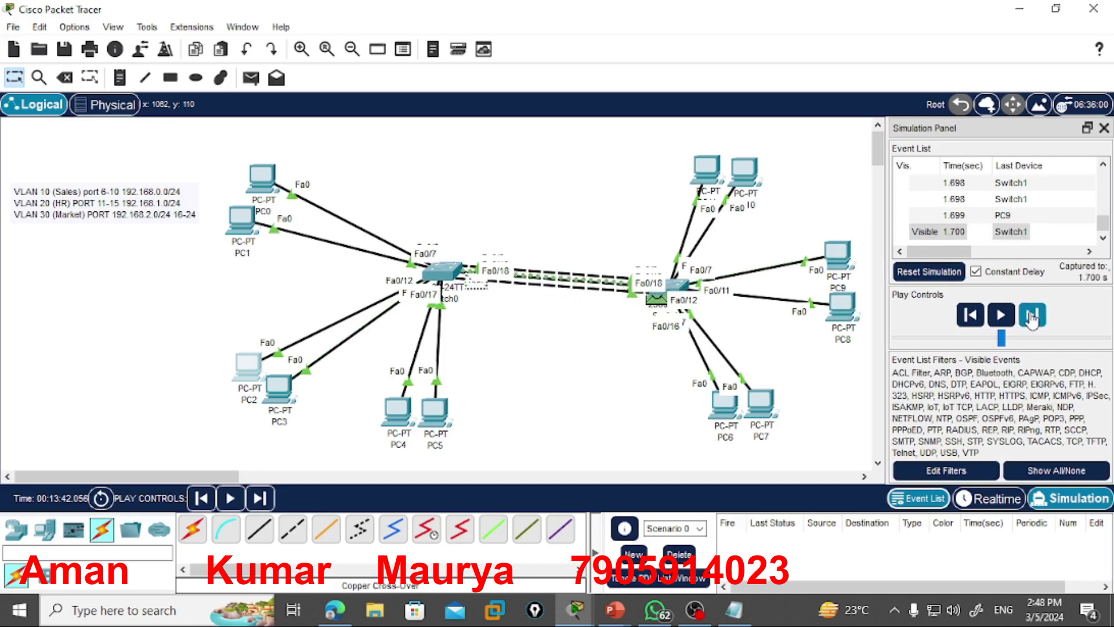
click(1031, 316)
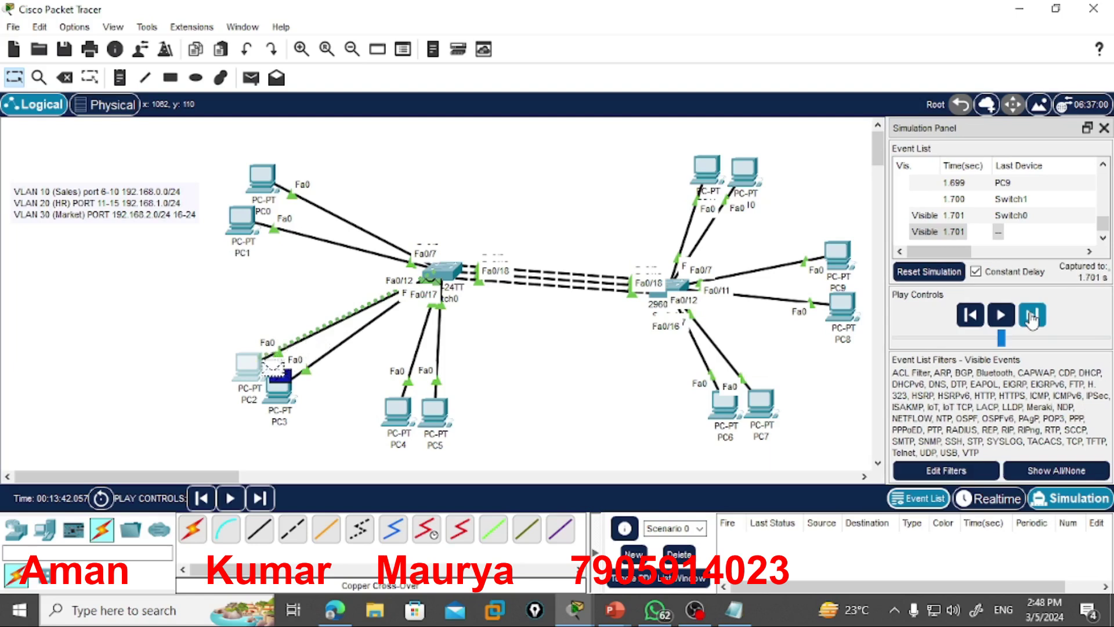
click(1032, 317)
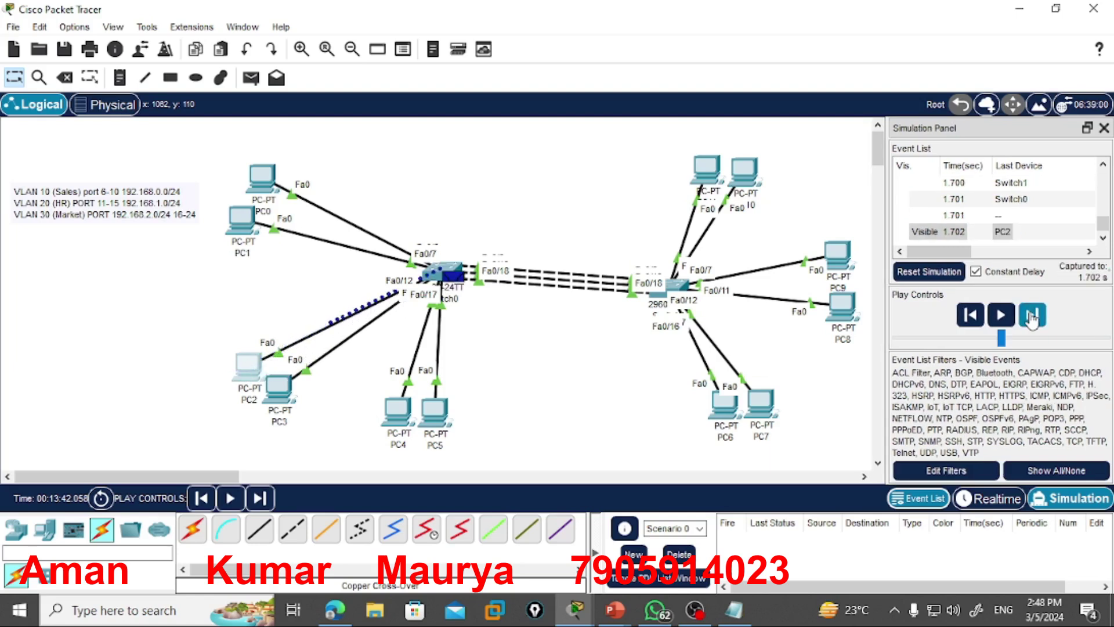
click(1032, 316)
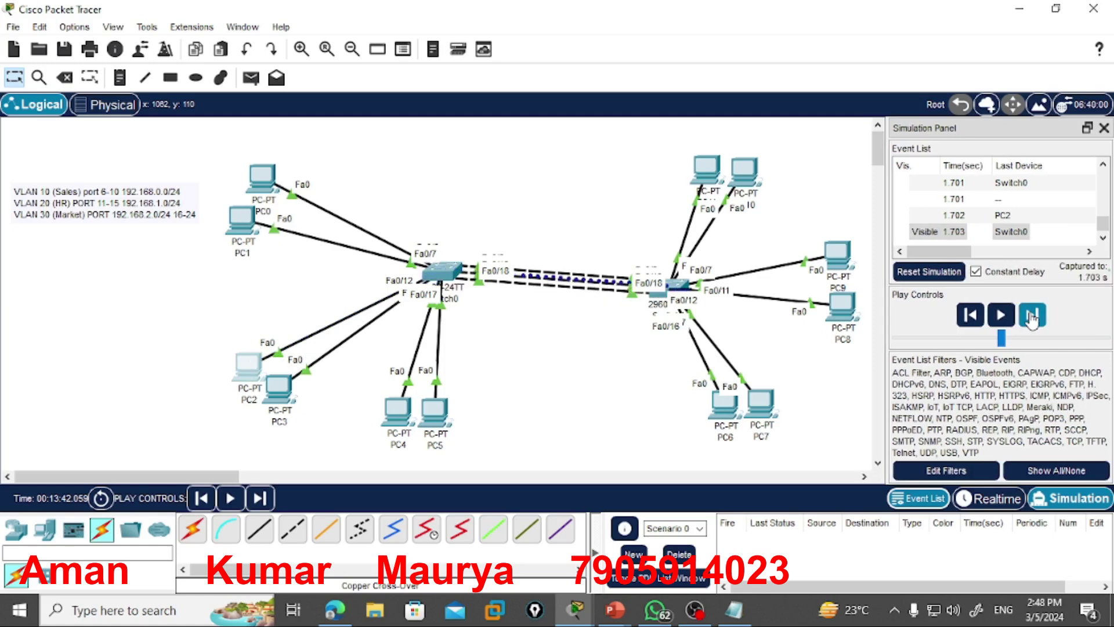
click(1032, 316)
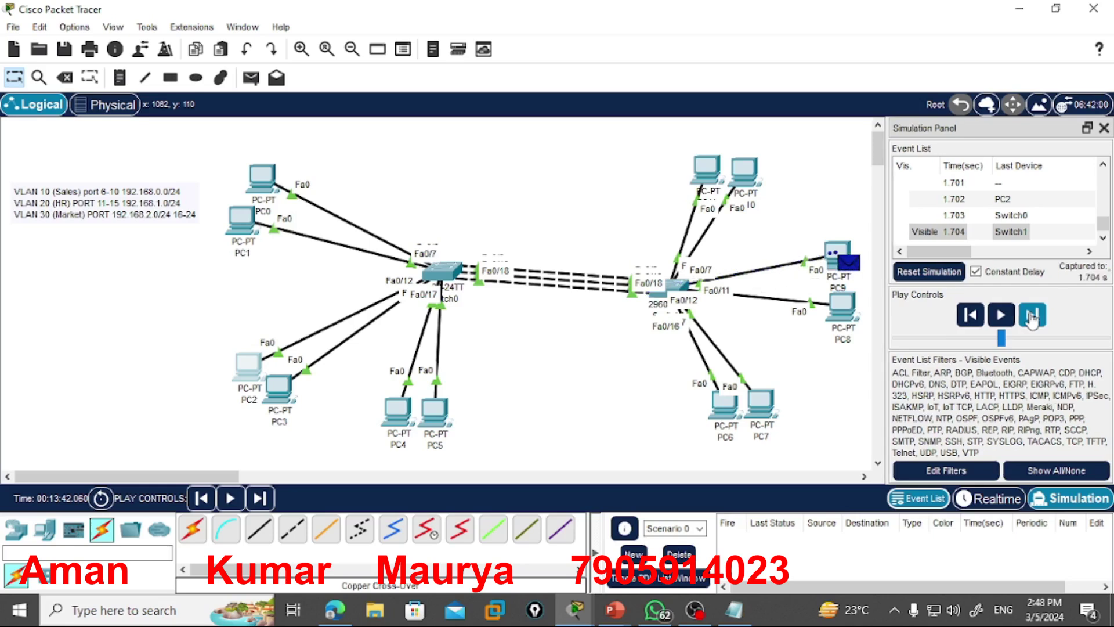
Return the network to realtime mode and test inter-VLAN connectivity by pinging 192.168.1.1 from PC0's command prompt
click(1103, 129)
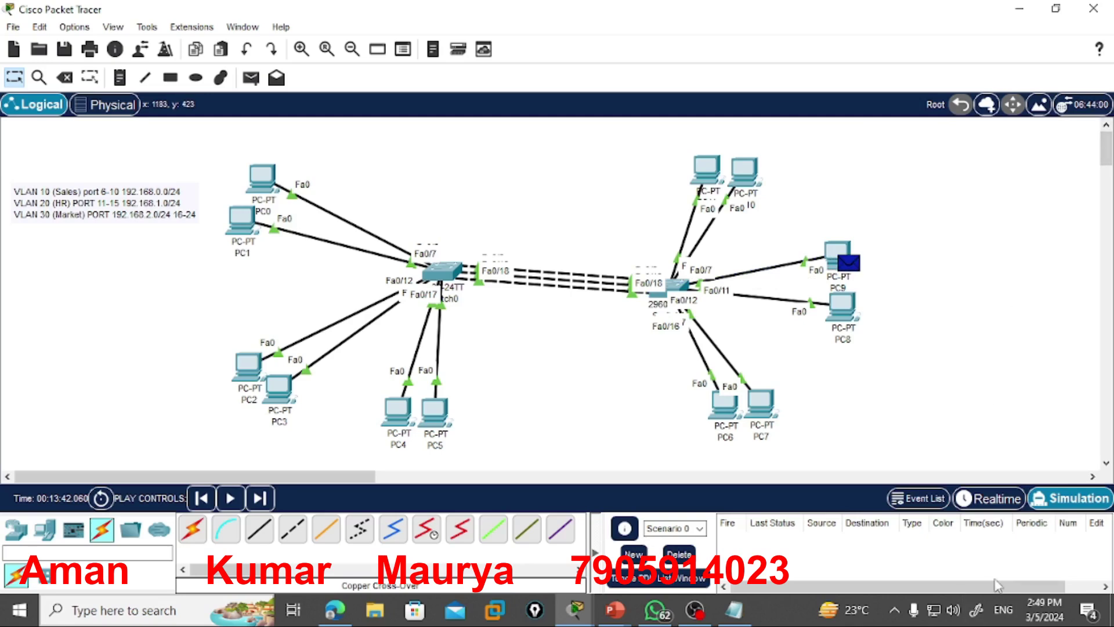
click(1006, 502)
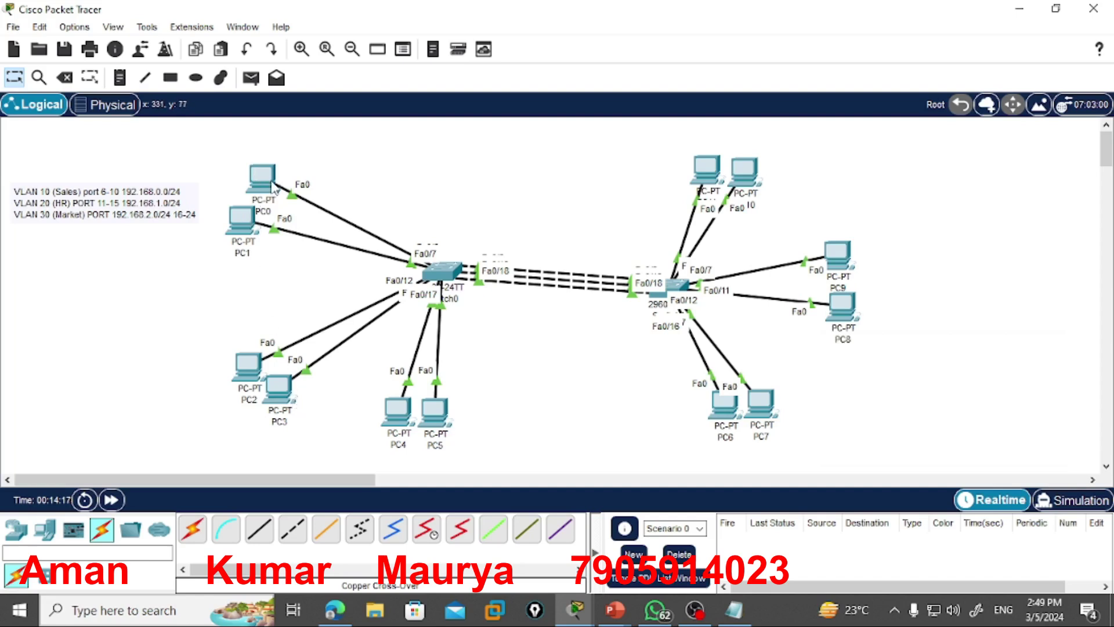
mouse_move(273, 187)
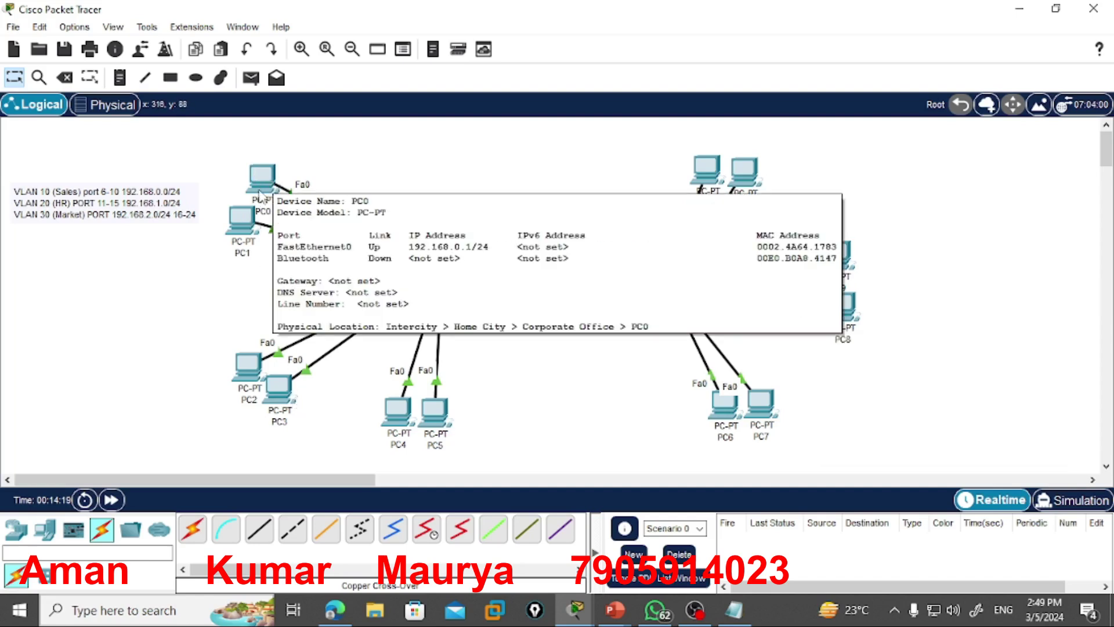
click(264, 188)
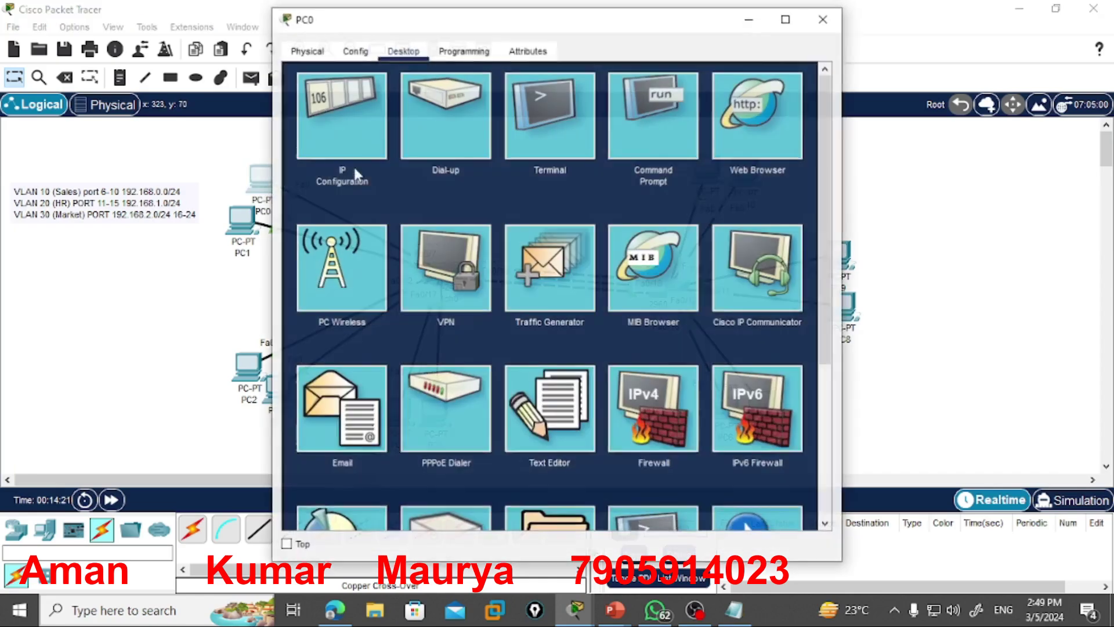
click(630, 113)
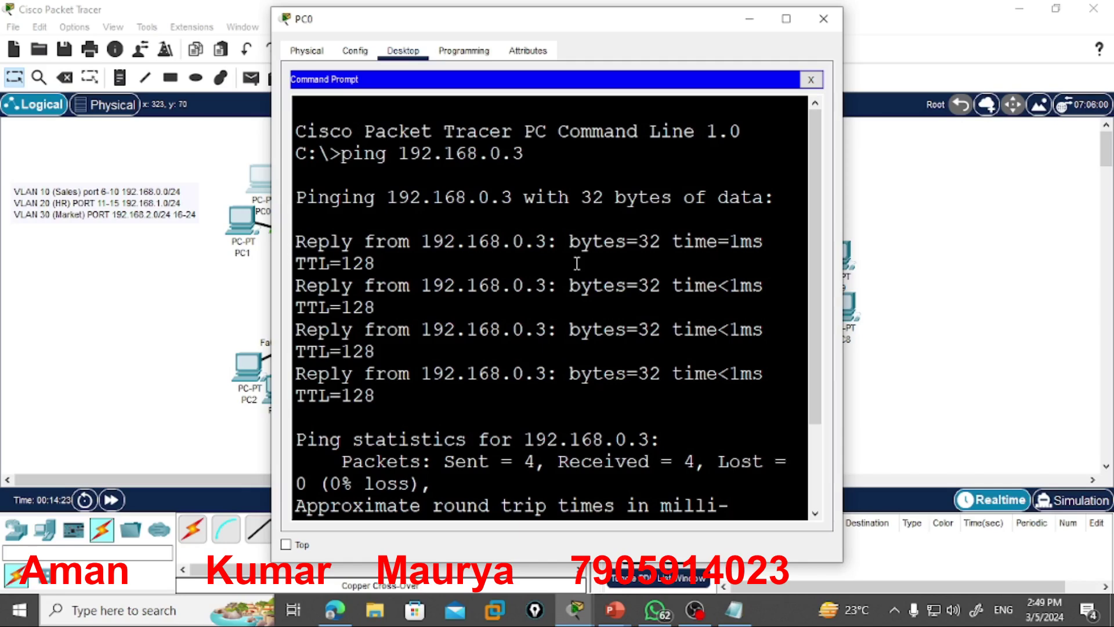
key(Up)
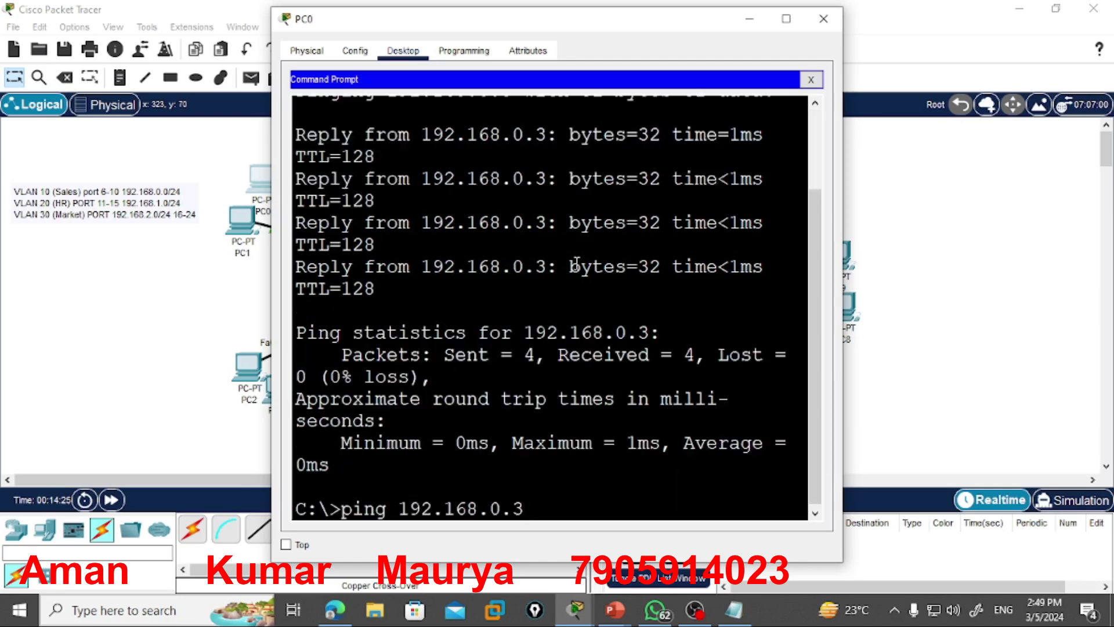
text(1.1)
key(Return)
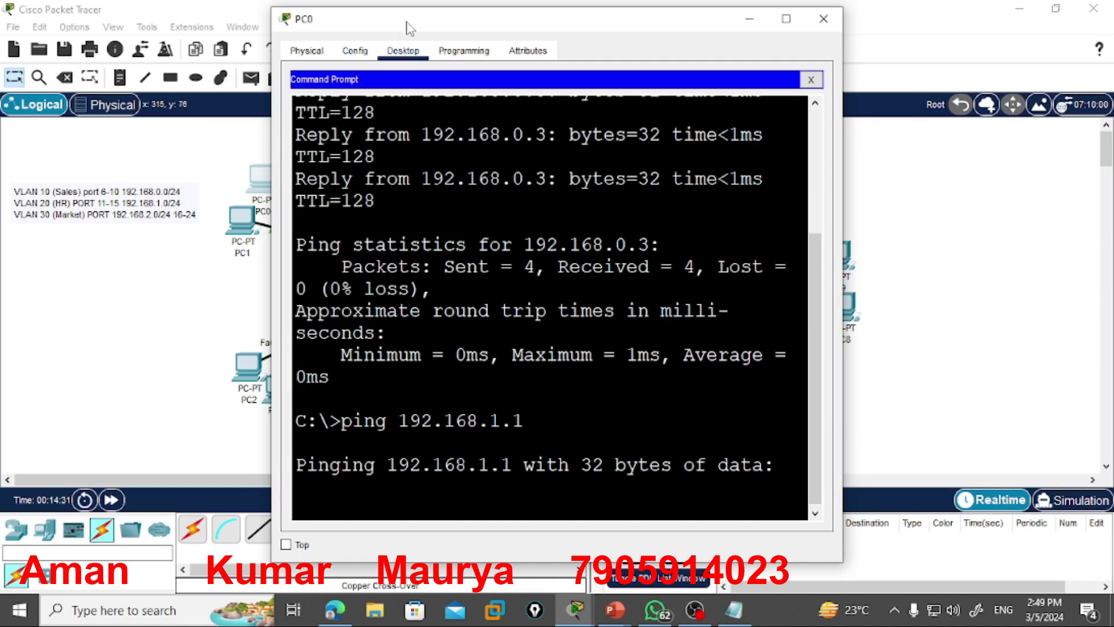
drag(409, 24, 587, 30)
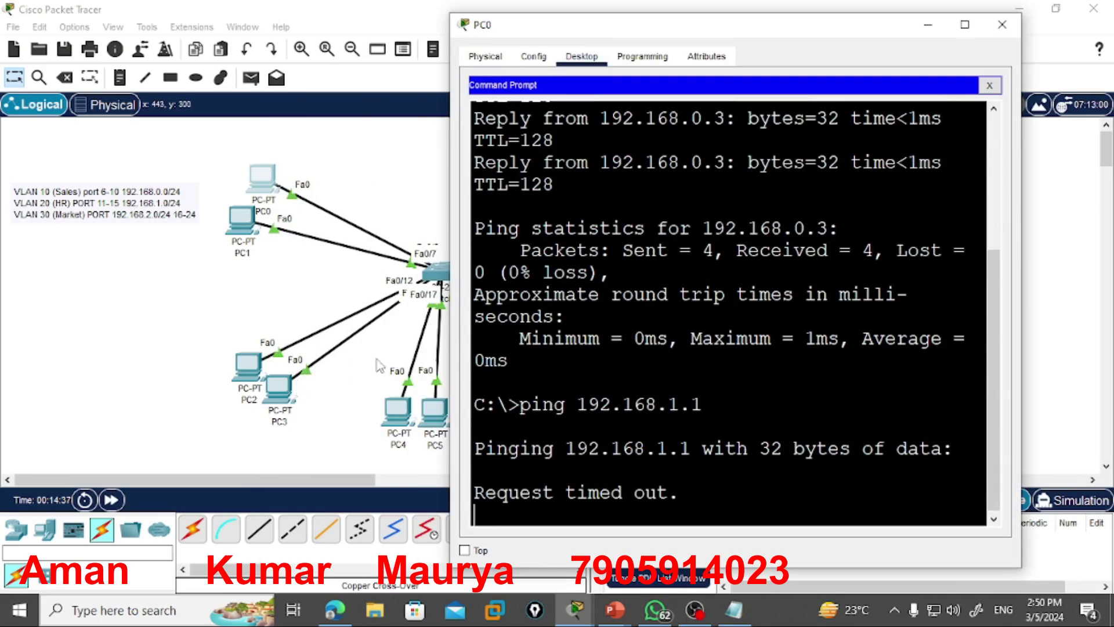
click(989, 85)
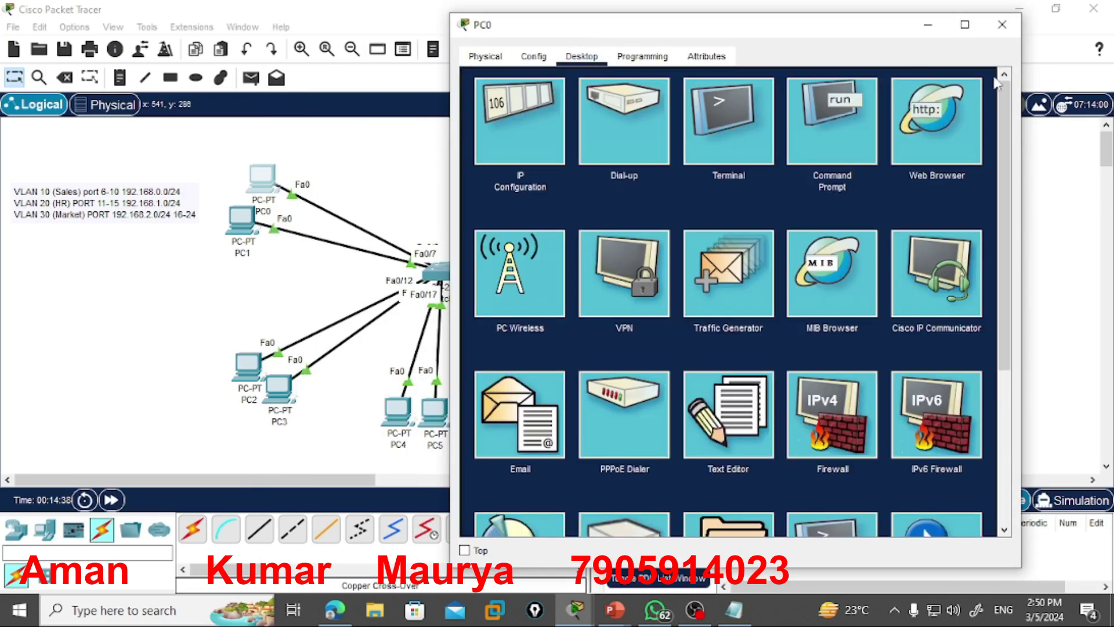
click(1002, 24)
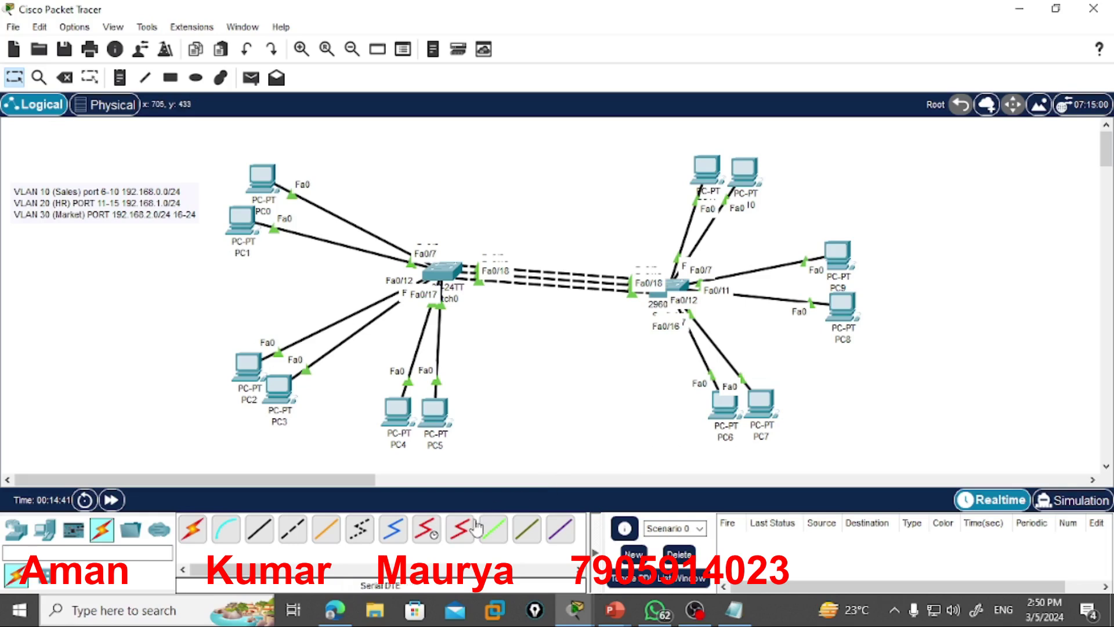
Add a 2811 router to the workspace above the links between the two switches
click(16, 529)
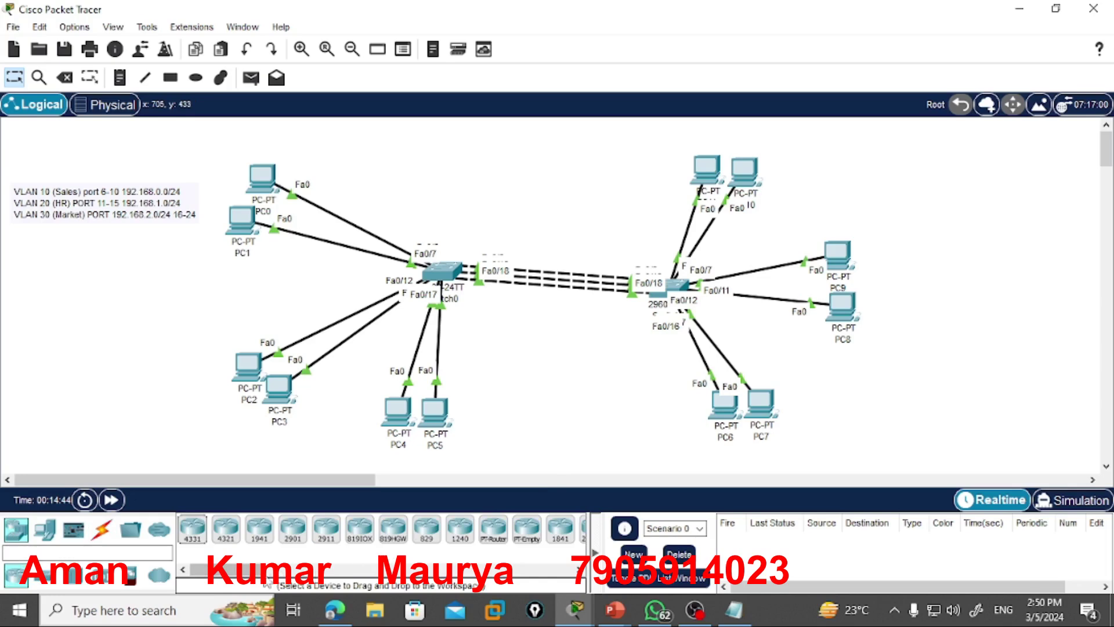
drag(260, 571, 329, 571)
click(304, 528)
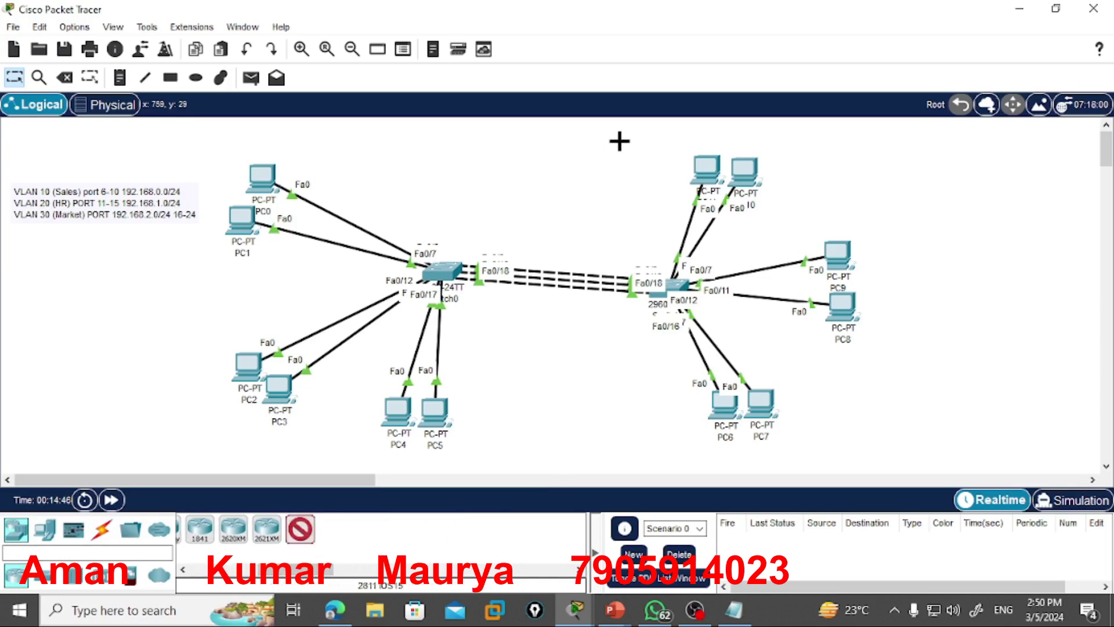
click(613, 137)
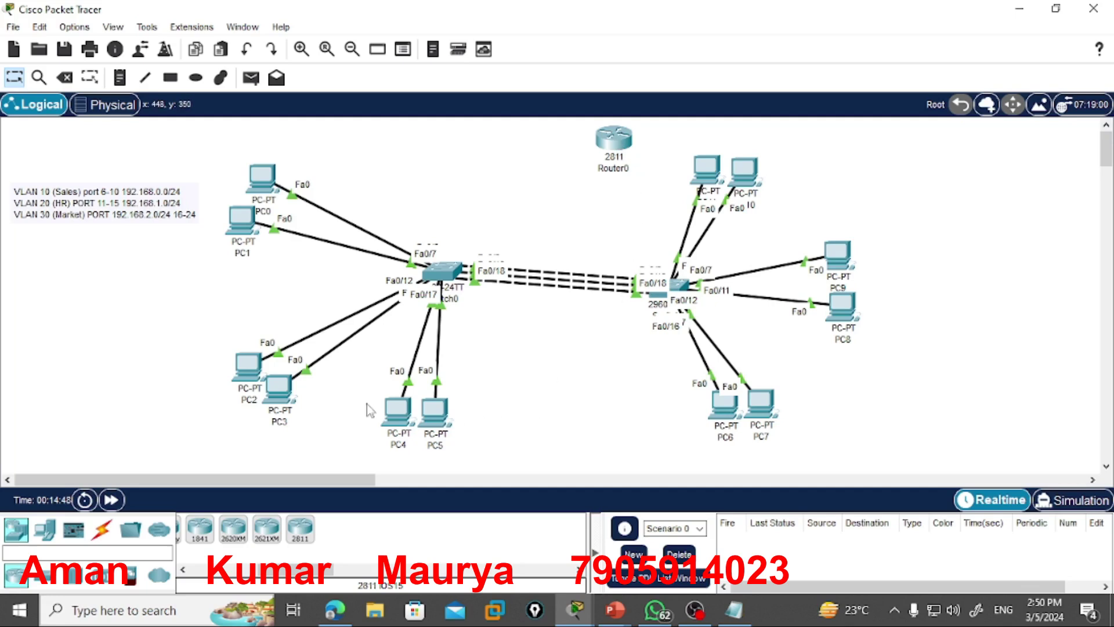
Power off the 2811 router, install an NM-2FE2W module in its large empty slot, and power it back on
mouse_move(617, 143)
click(615, 142)
click(704, 170)
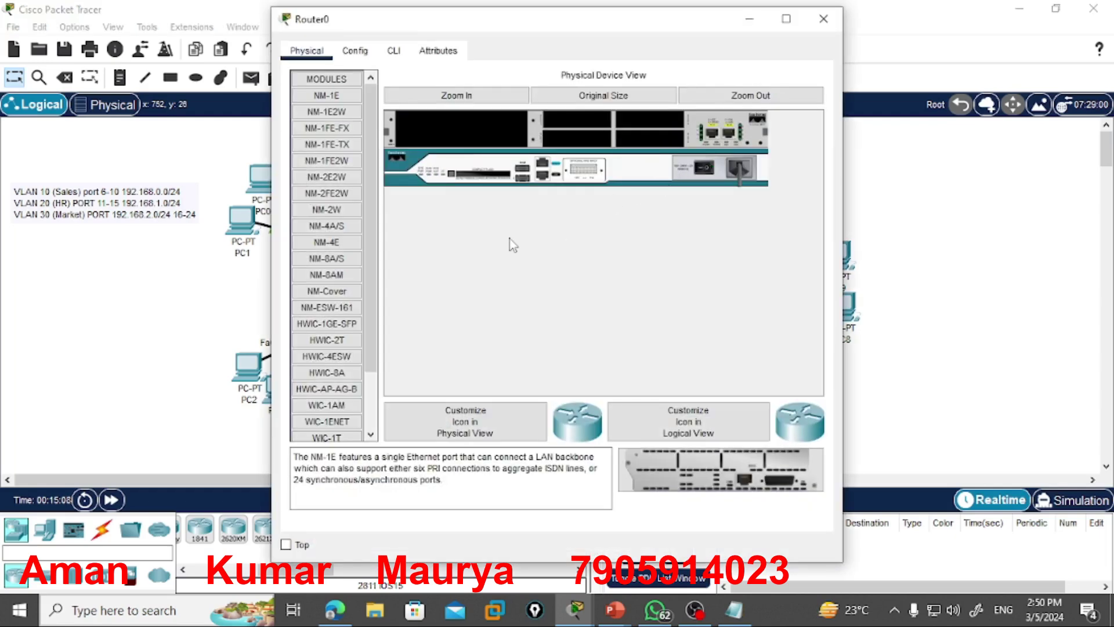
click(348, 193)
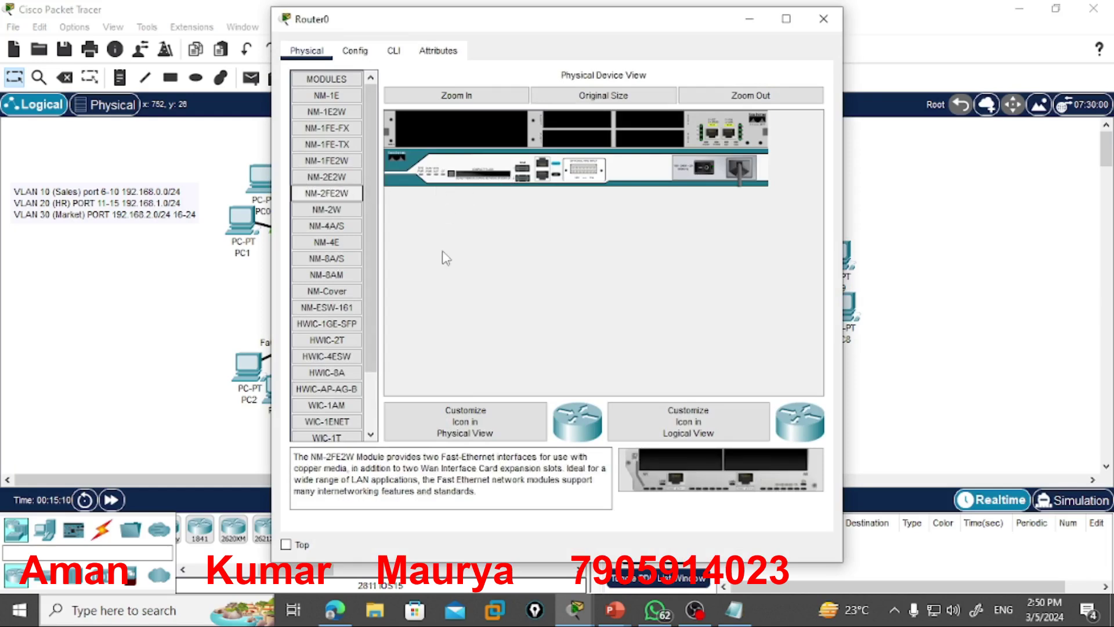
drag(720, 469, 493, 158)
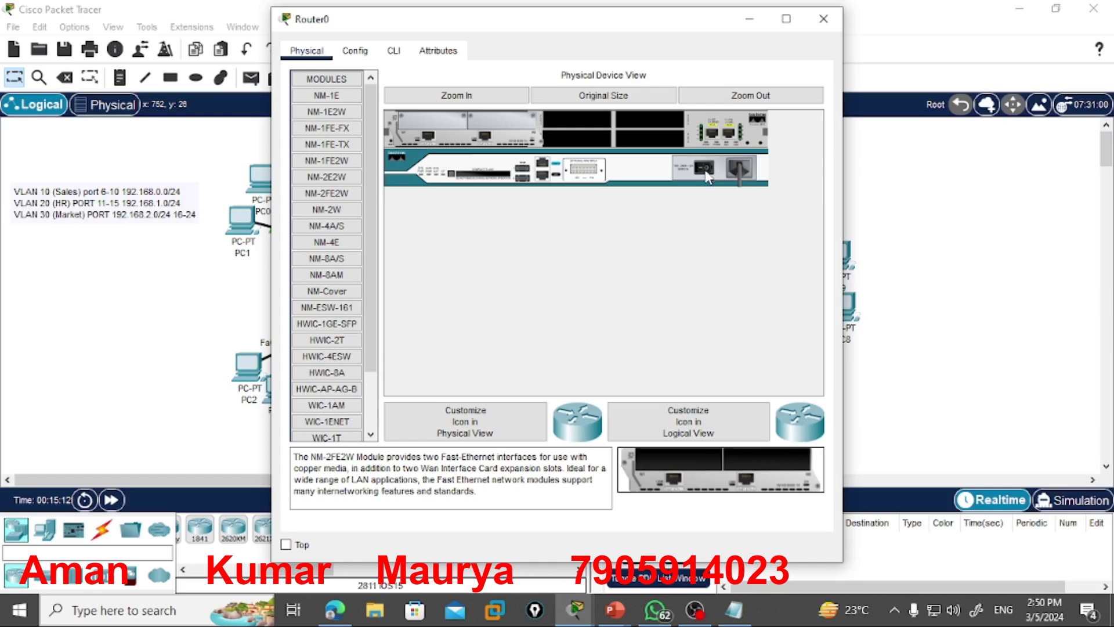
click(705, 173)
click(823, 18)
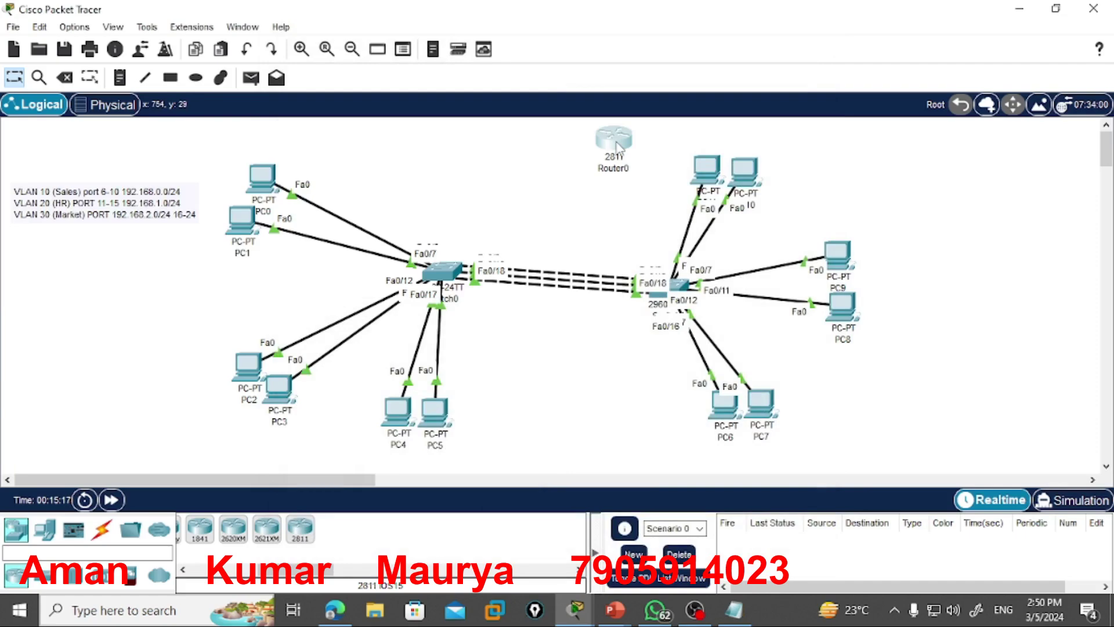
click(618, 145)
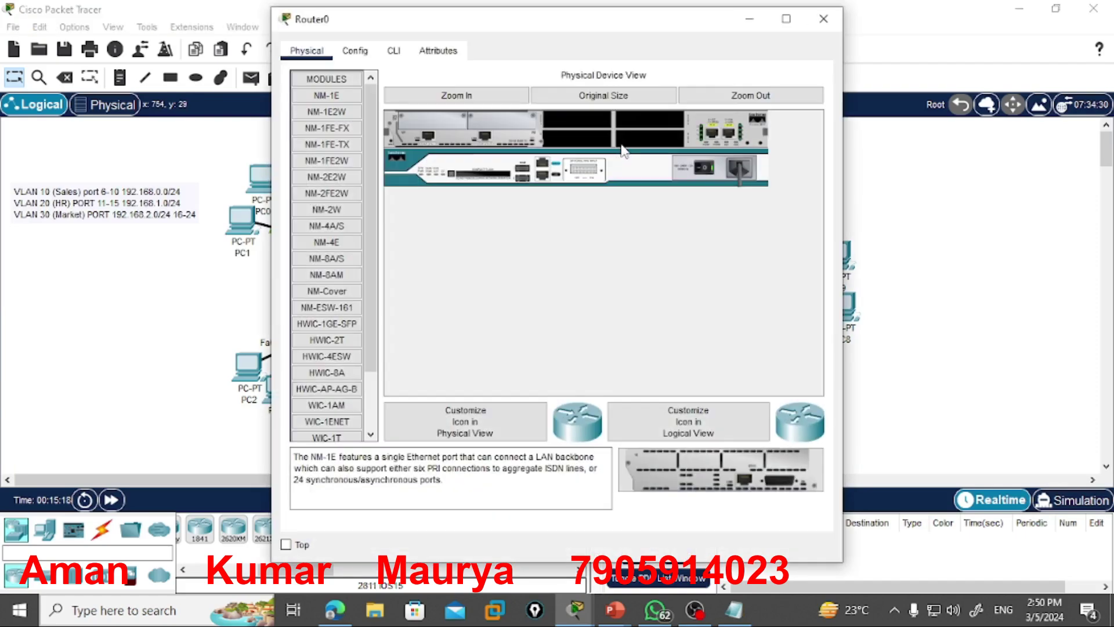
click(824, 20)
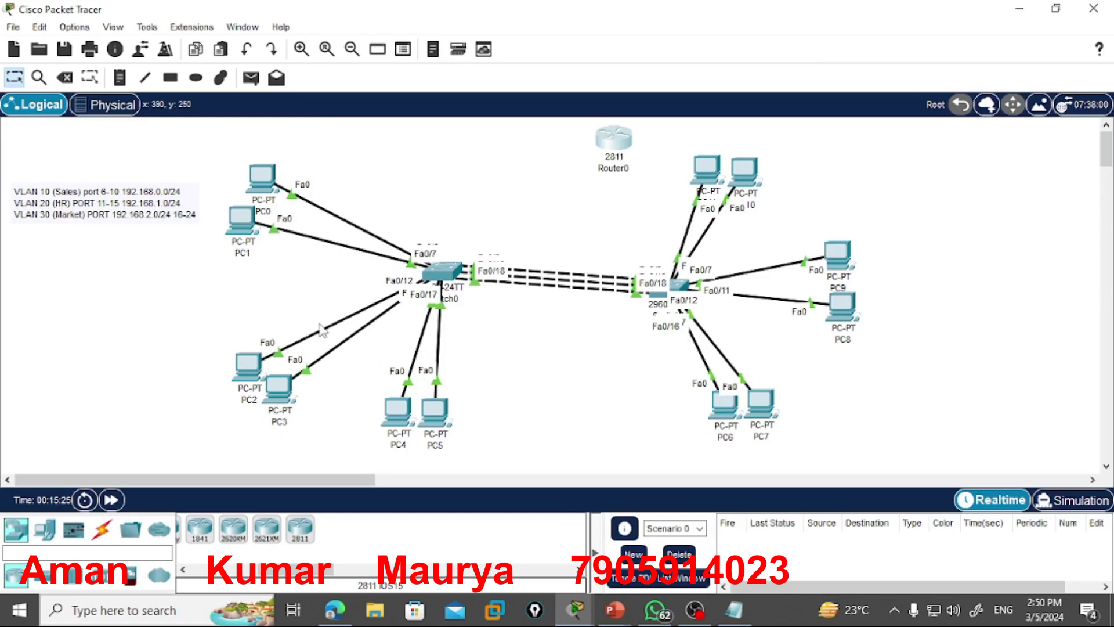
Connect Switch1's FastEthernet0/9 to the router's FastEthernet0/0 with a copper straight-through cable
click(102, 529)
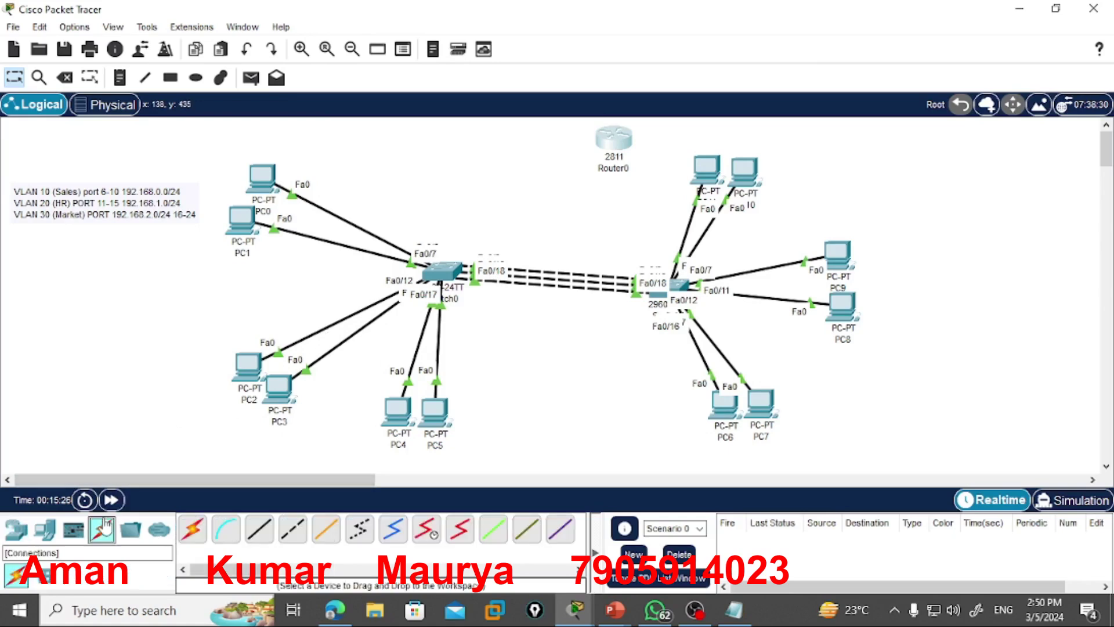
click(258, 534)
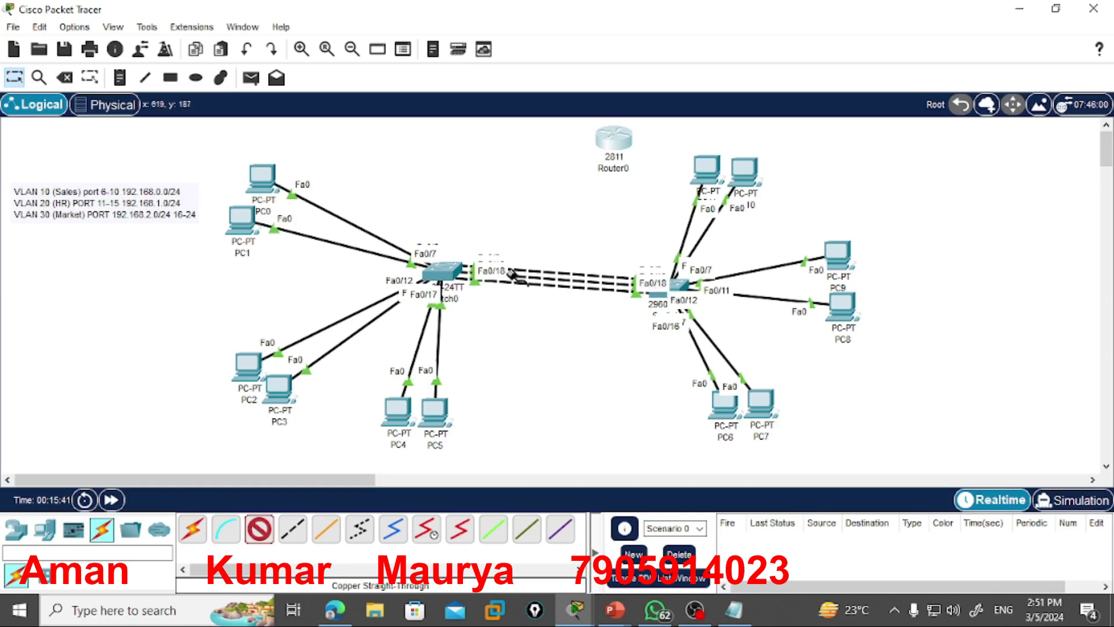
click(677, 284)
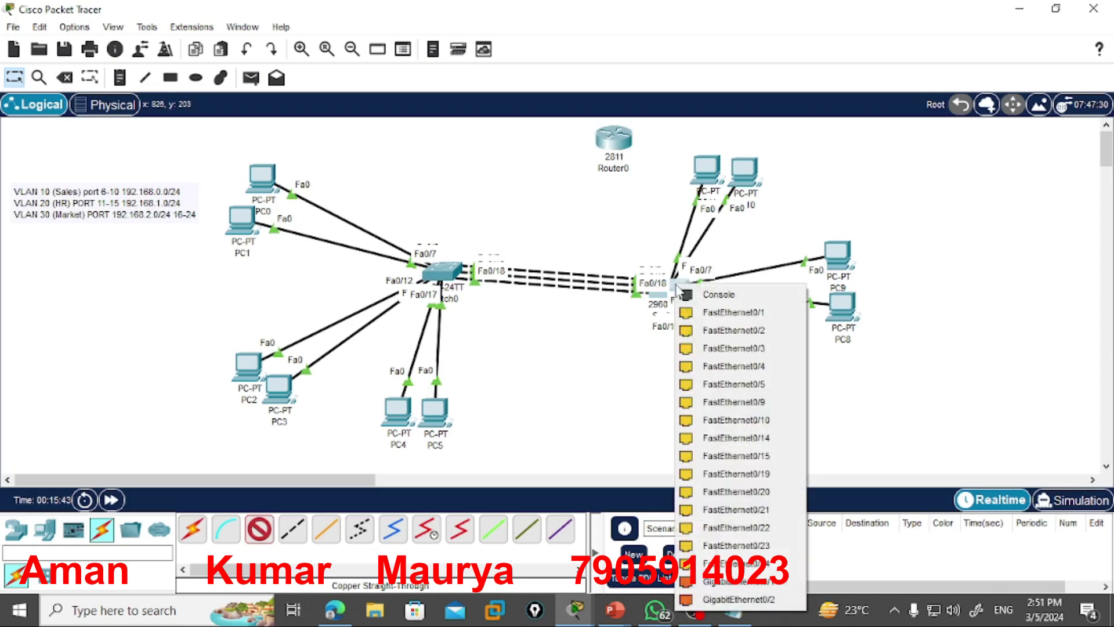
click(785, 403)
click(620, 149)
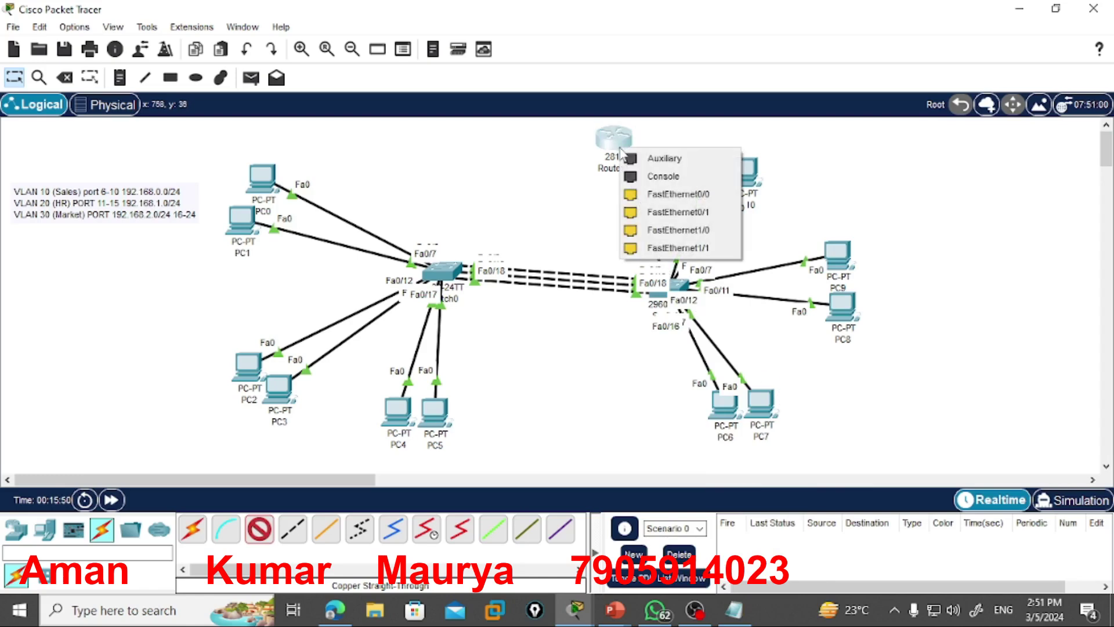
click(665, 194)
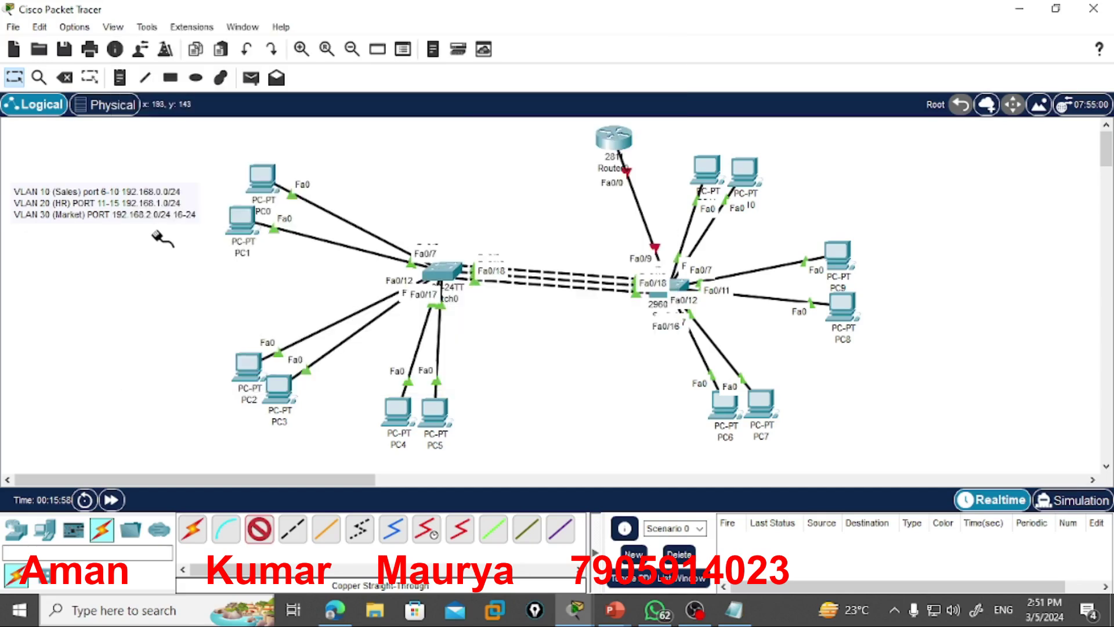
Link Switch1's FastEthernet0/14 to the router's FastEthernet0/1 with a copper straight-through cable
click(684, 286)
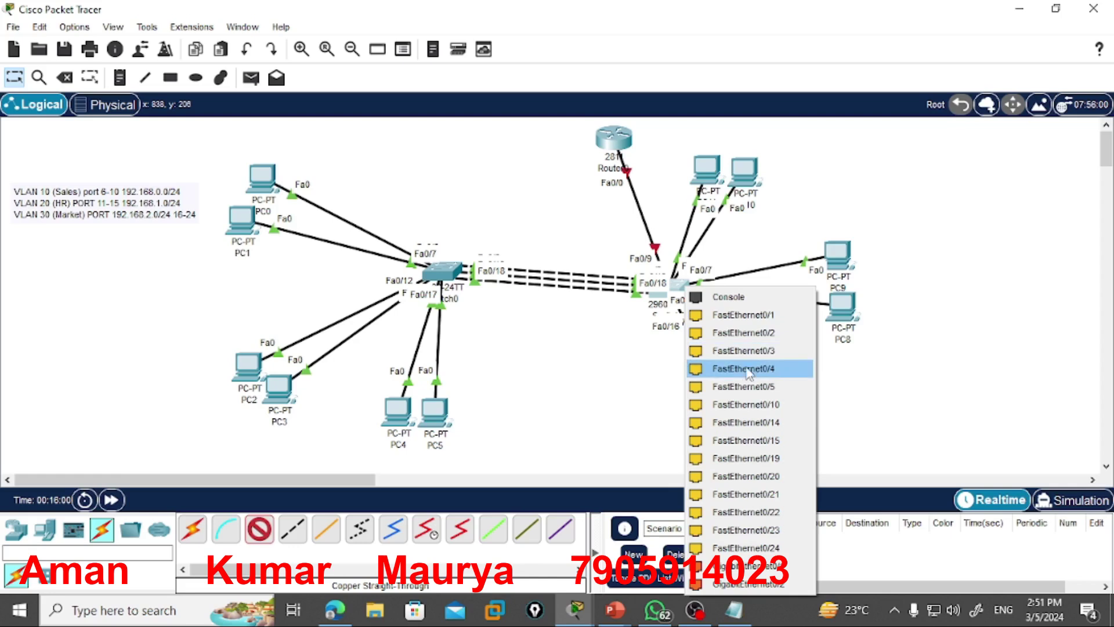
click(772, 422)
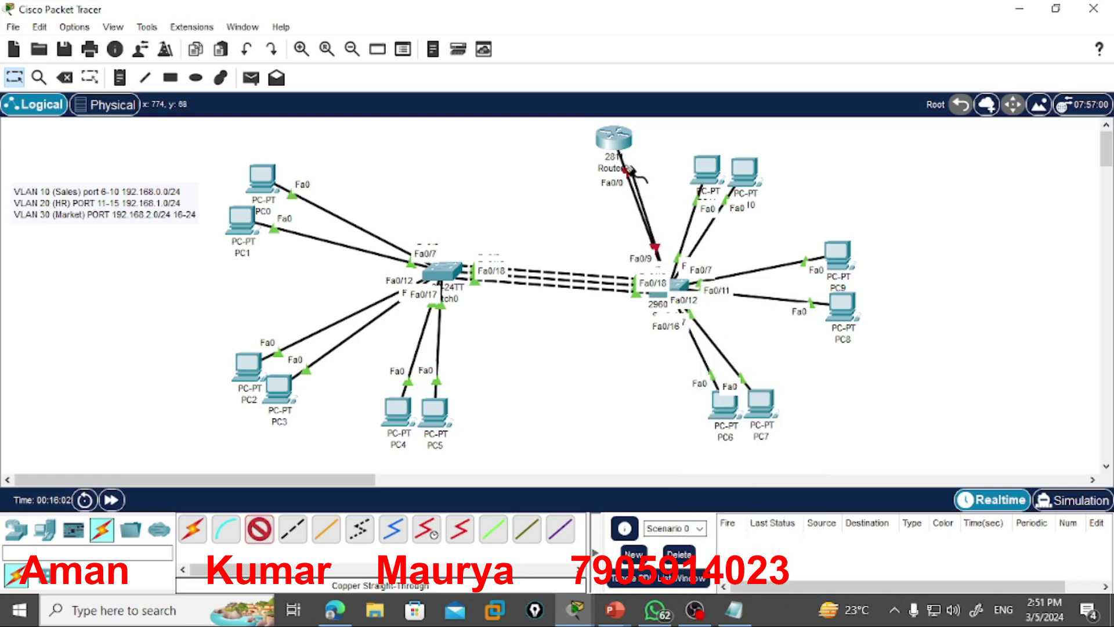
click(627, 148)
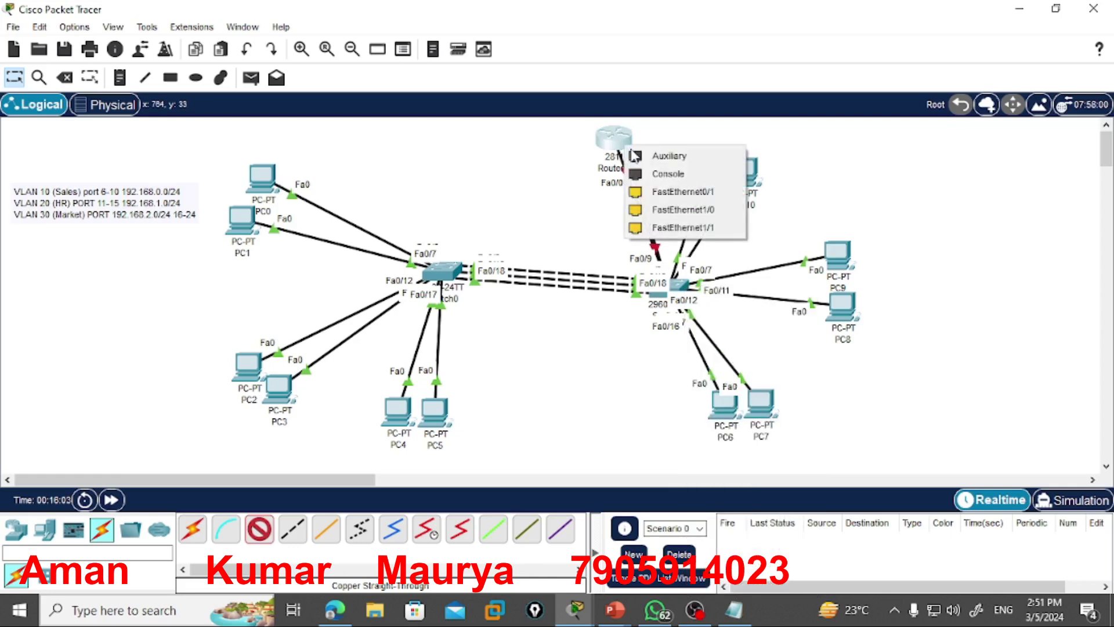
click(686, 193)
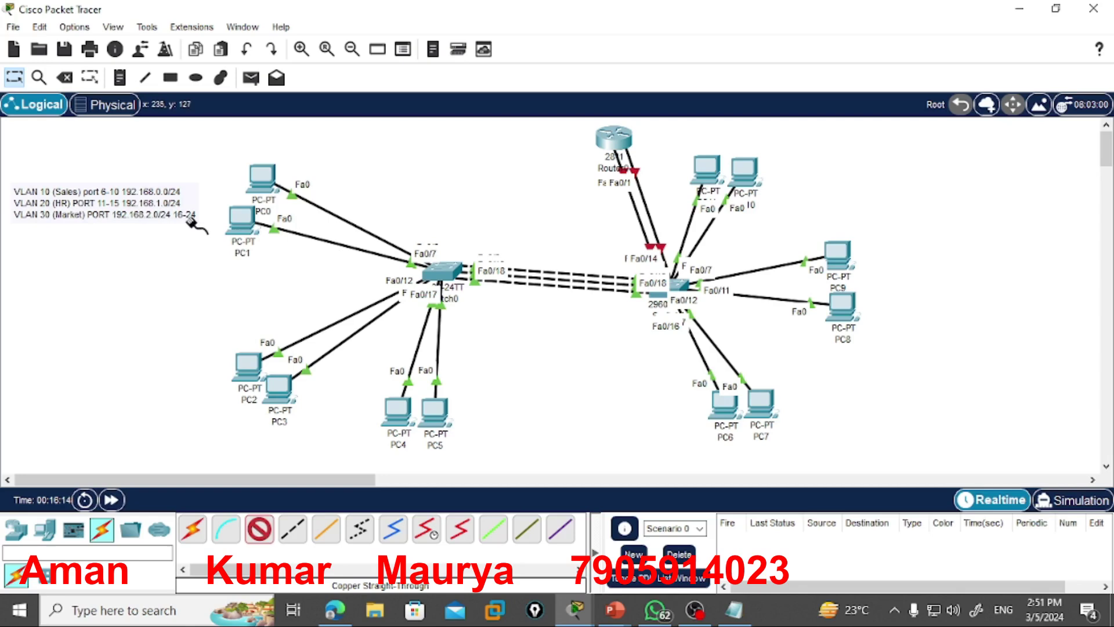
Link Switch1's FastEthernet0/19 to the router's FastEthernet1/0 with a copper straight-through cable
click(677, 287)
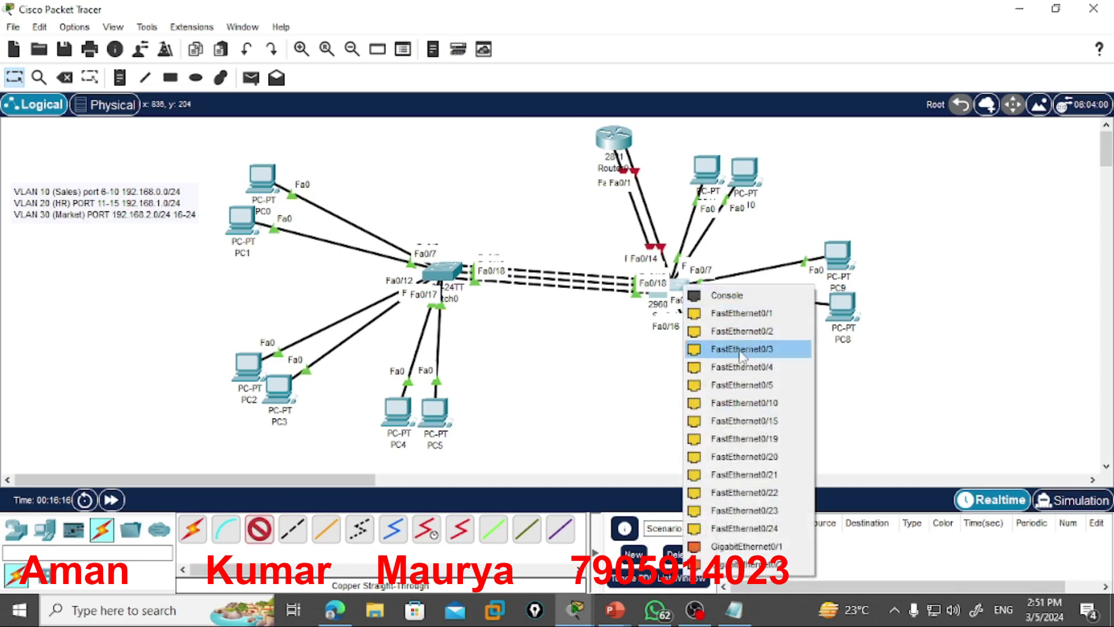
click(744, 439)
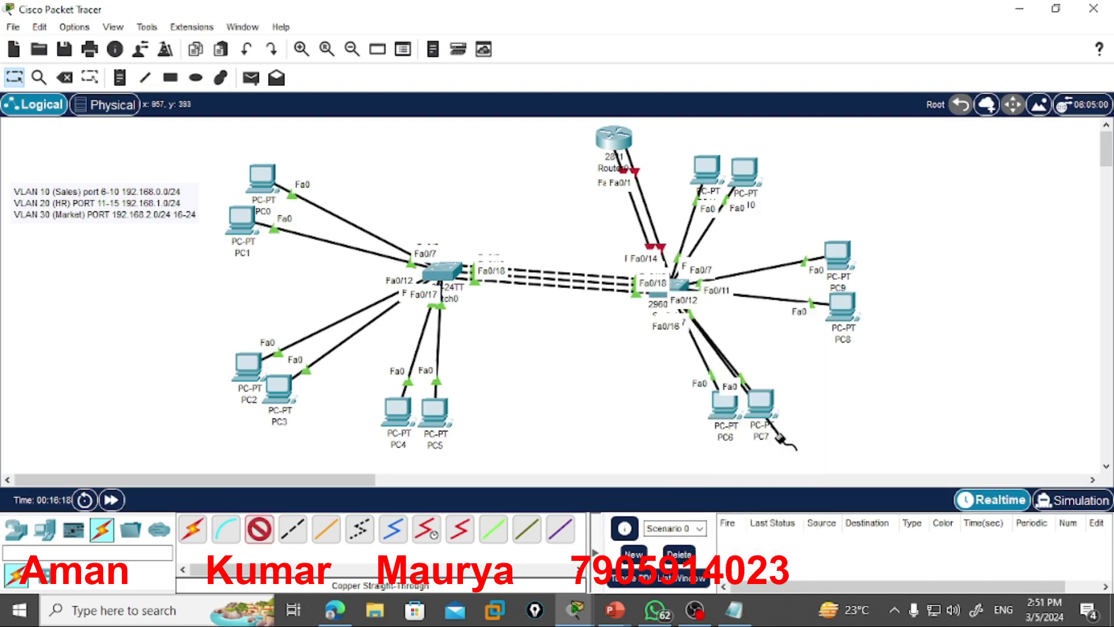
click(627, 145)
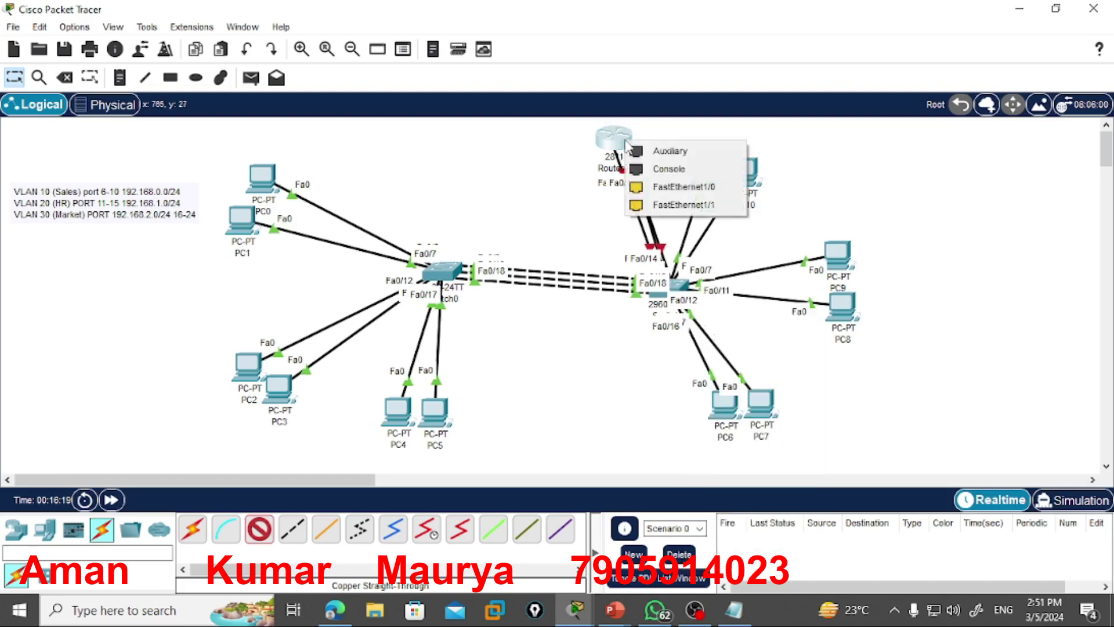
click(684, 187)
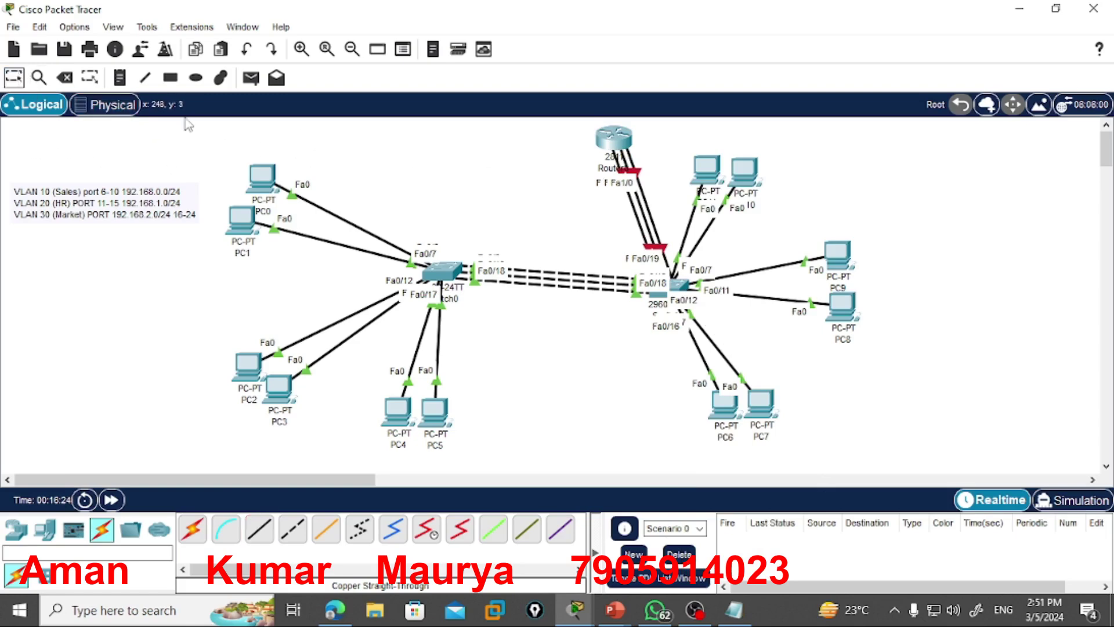
Add a workspace note near the PCs beside the router listing vlan 10 F0/0, VLAN 20 F0/1 and VLAN 30 F1/0
click(120, 77)
click(857, 149)
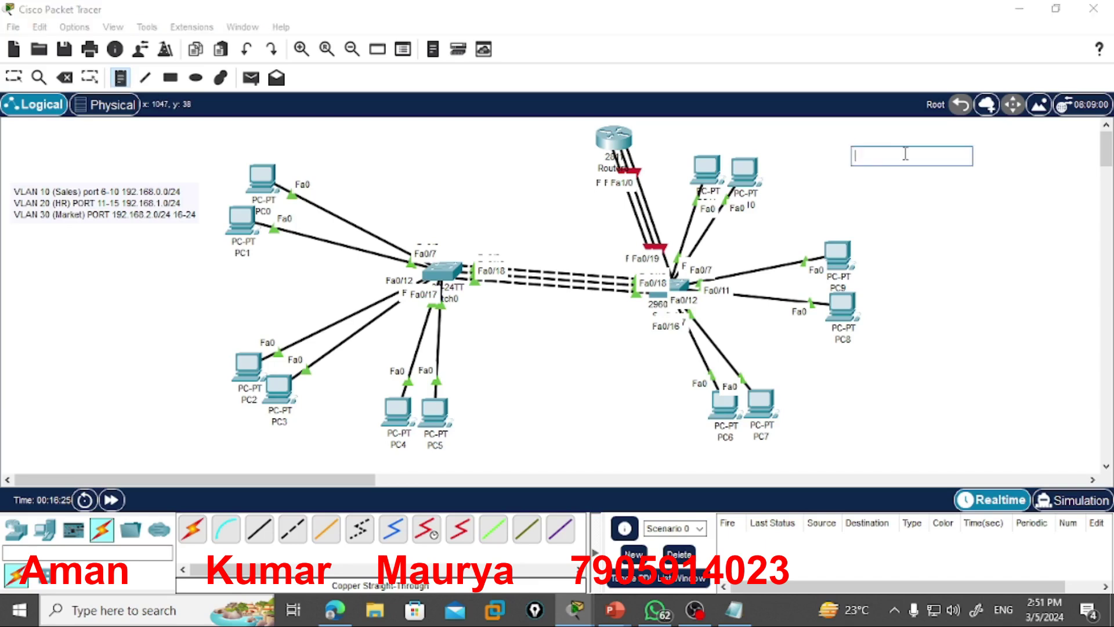
text(vlan 10 F0/0)
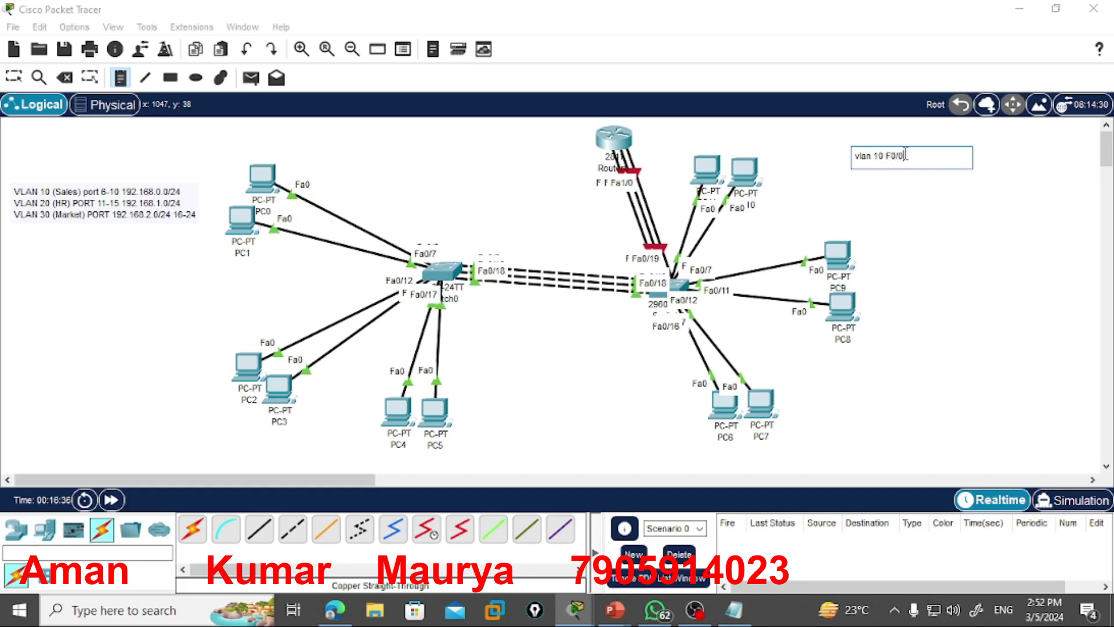
key(Return)
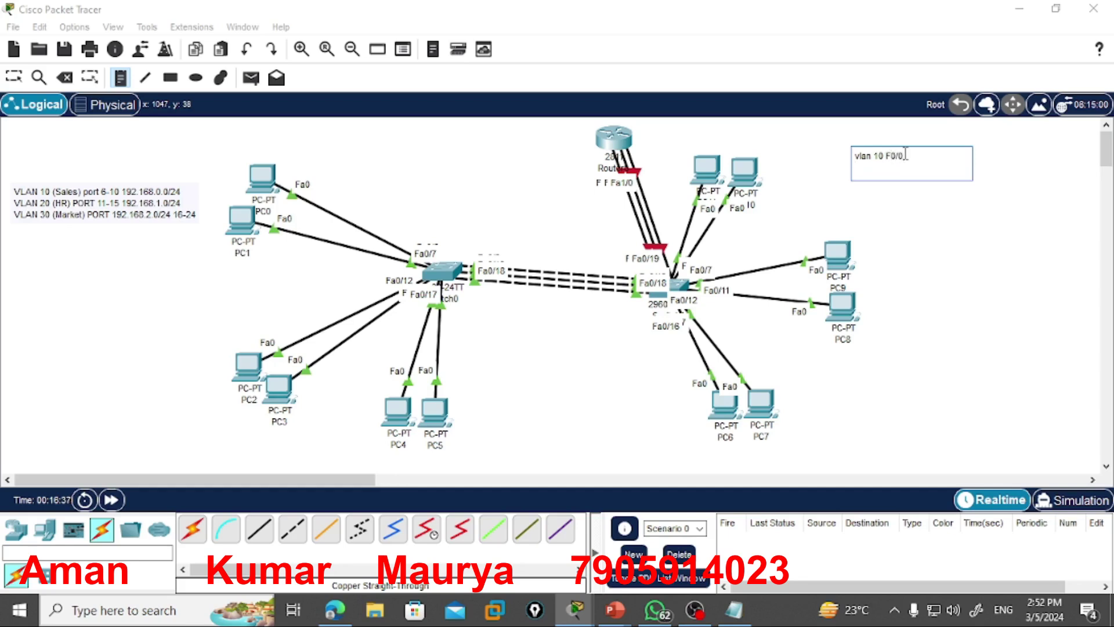
text(VLAN 20 F0/1)
key(Return)
text(VLAN 30)
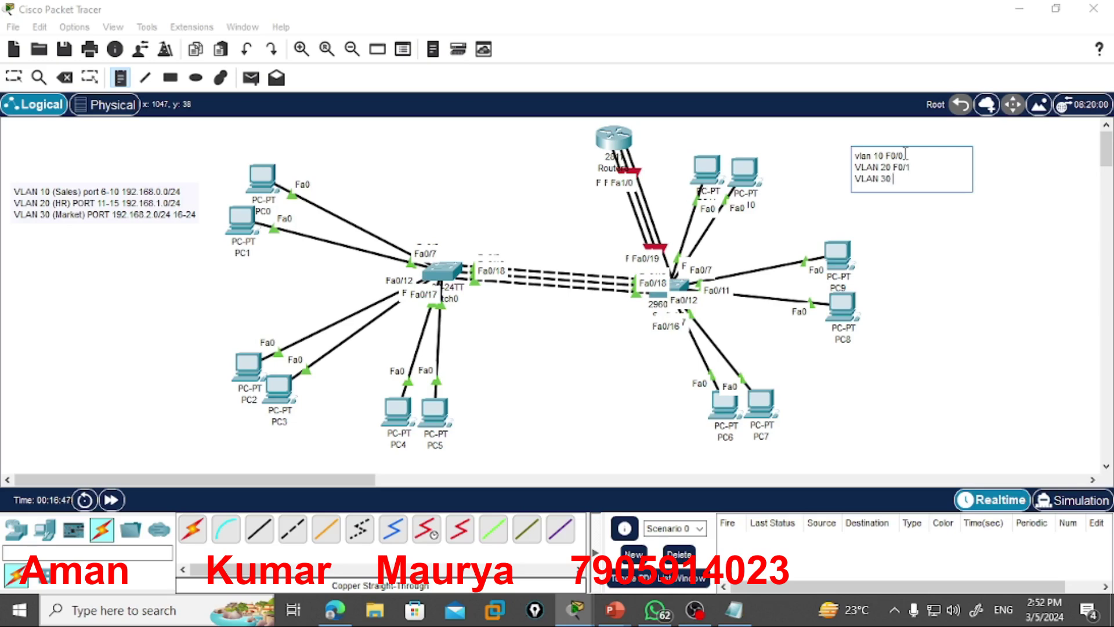
text( F1/0)
click(14, 77)
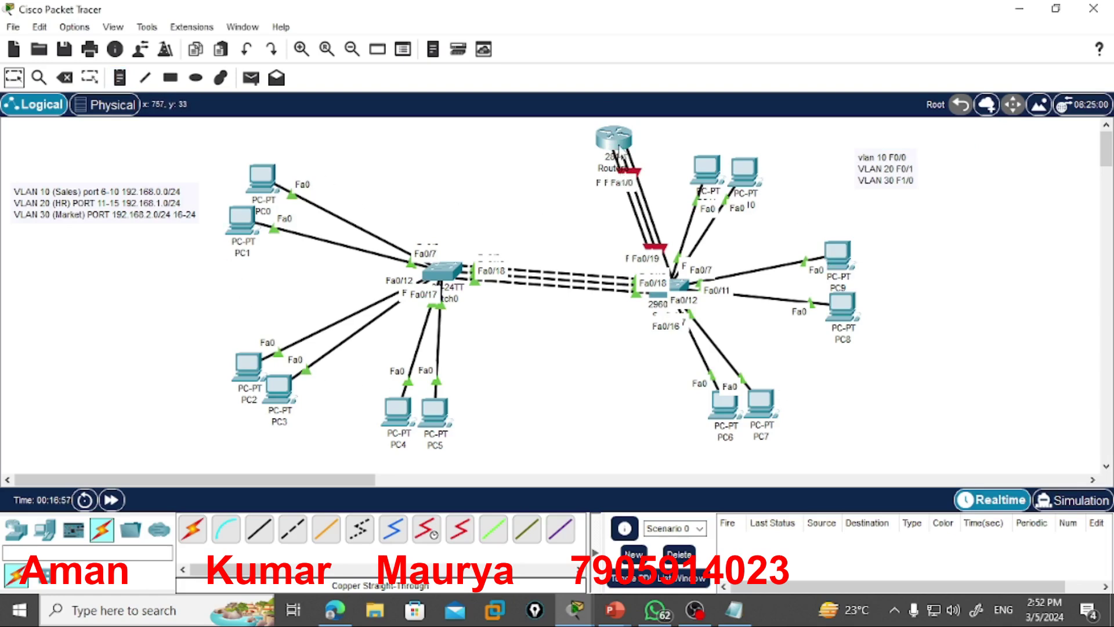
Open the 2811 router's command line and enter global configuration mode
click(619, 150)
drag(618, 36, 550, 49)
click(328, 67)
click(289, 66)
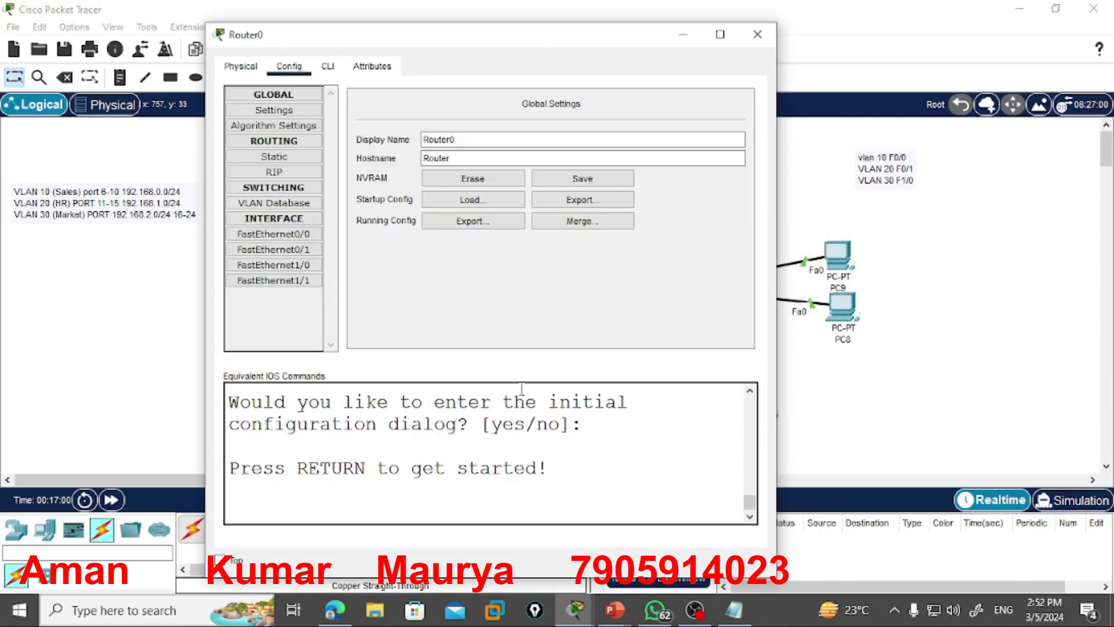
click(328, 66)
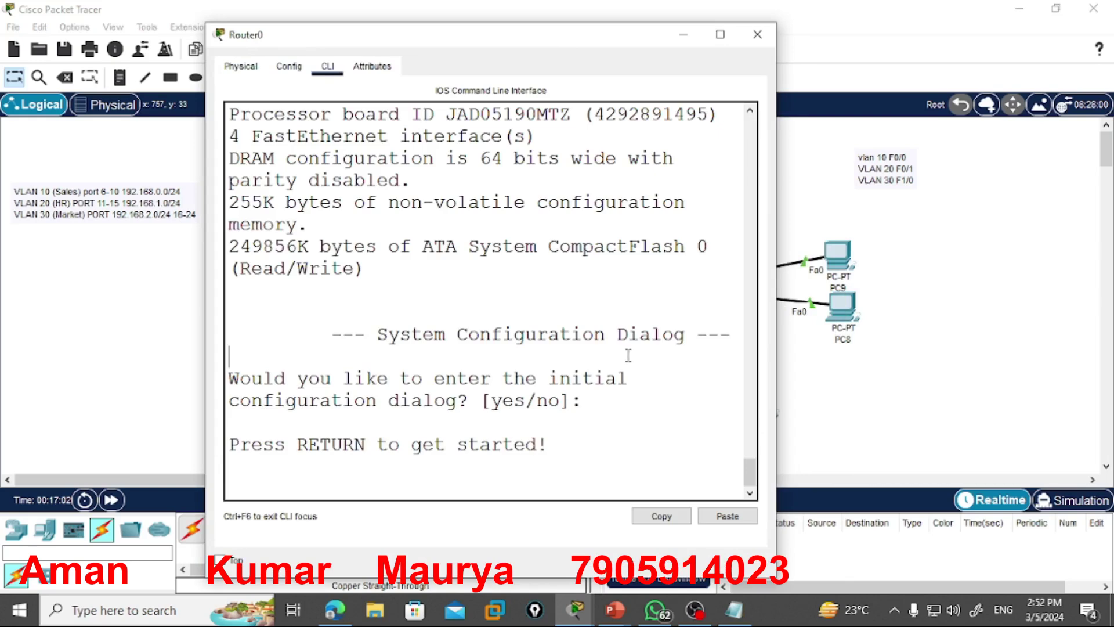
key(Return)
key(Return)
text(EN)
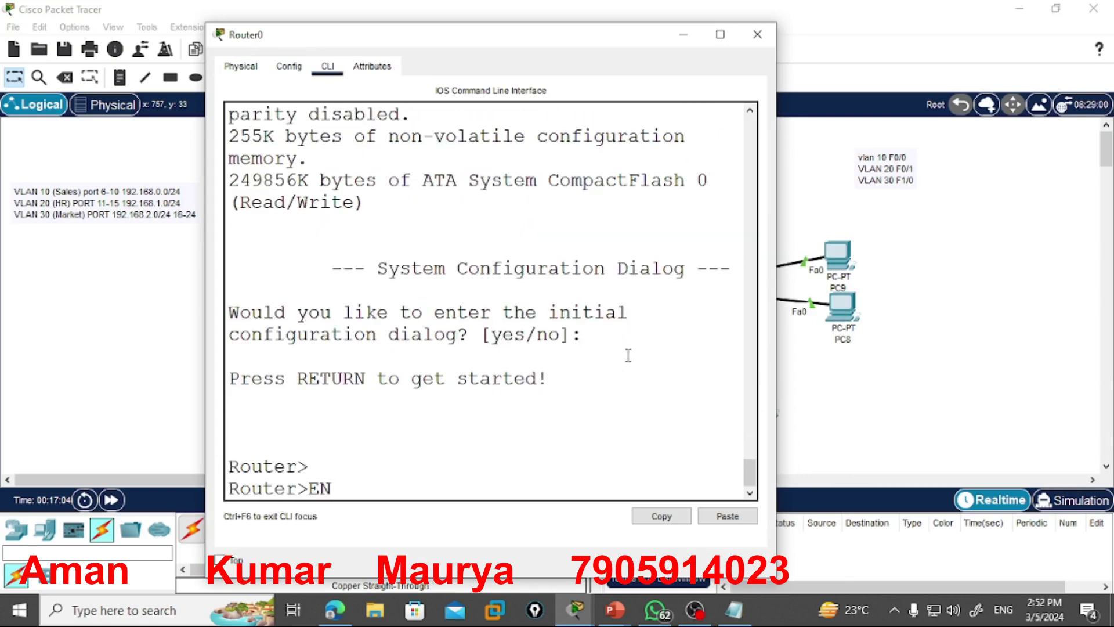
key(Return)
text(conf)
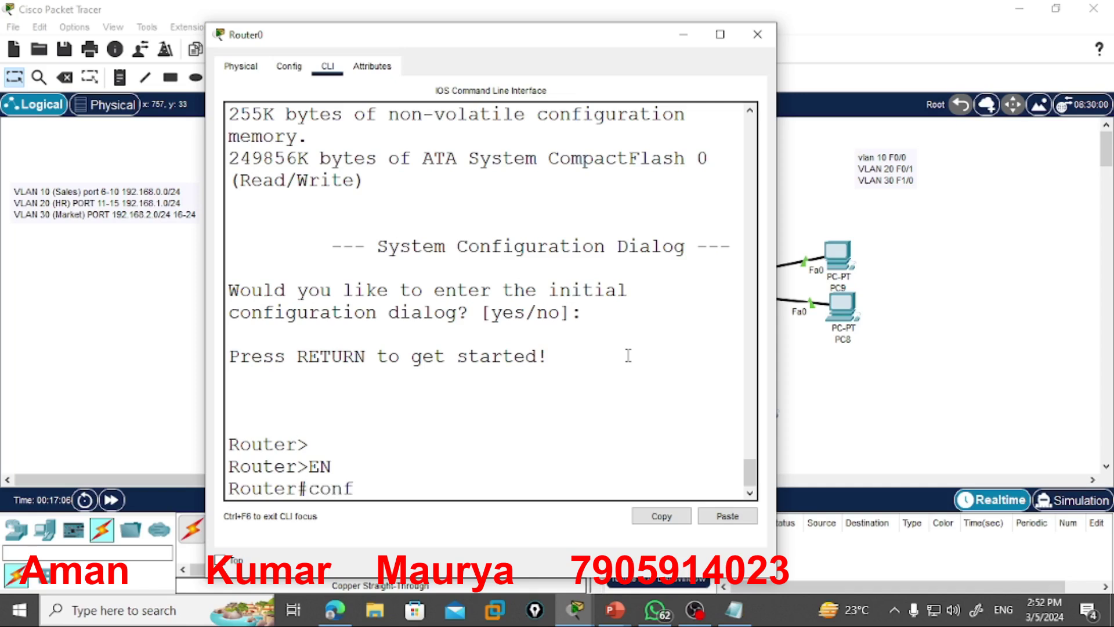
text(ig ter)
key(Return)
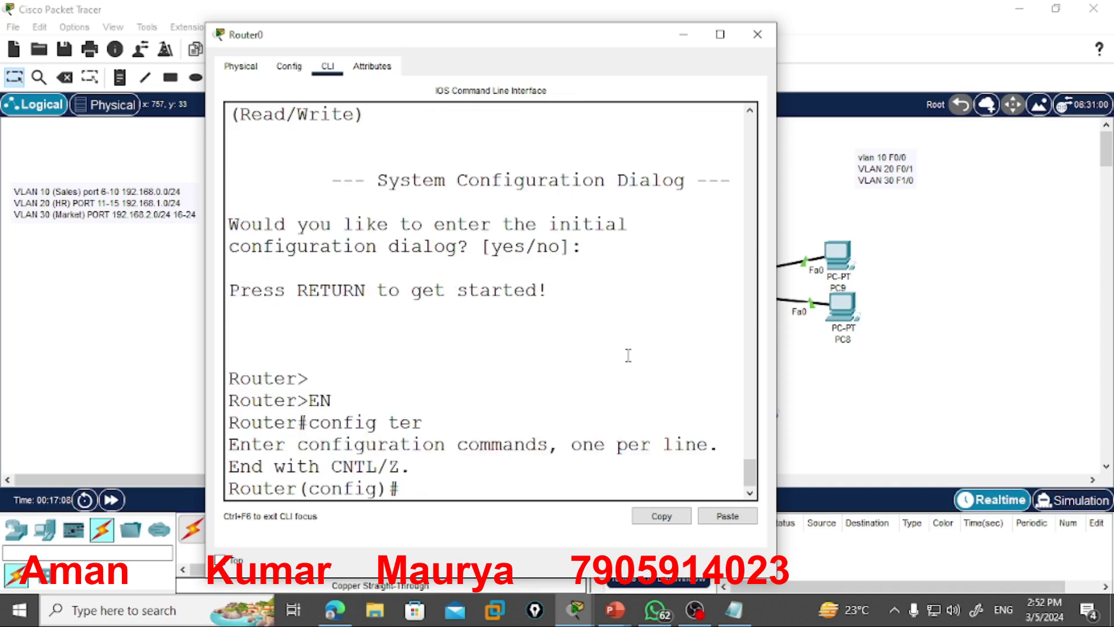
Assign 192.168.0.254 with mask 255.255.255.0 to the router's interface f0/0 and enable it
text(interface f)
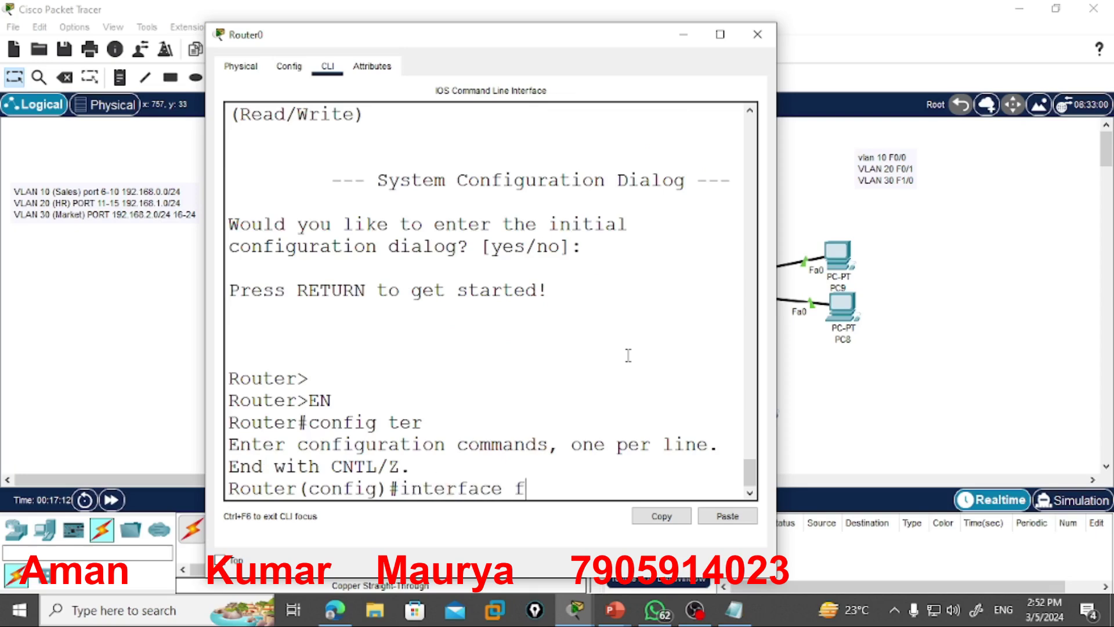
text(0/0)
key(Return)
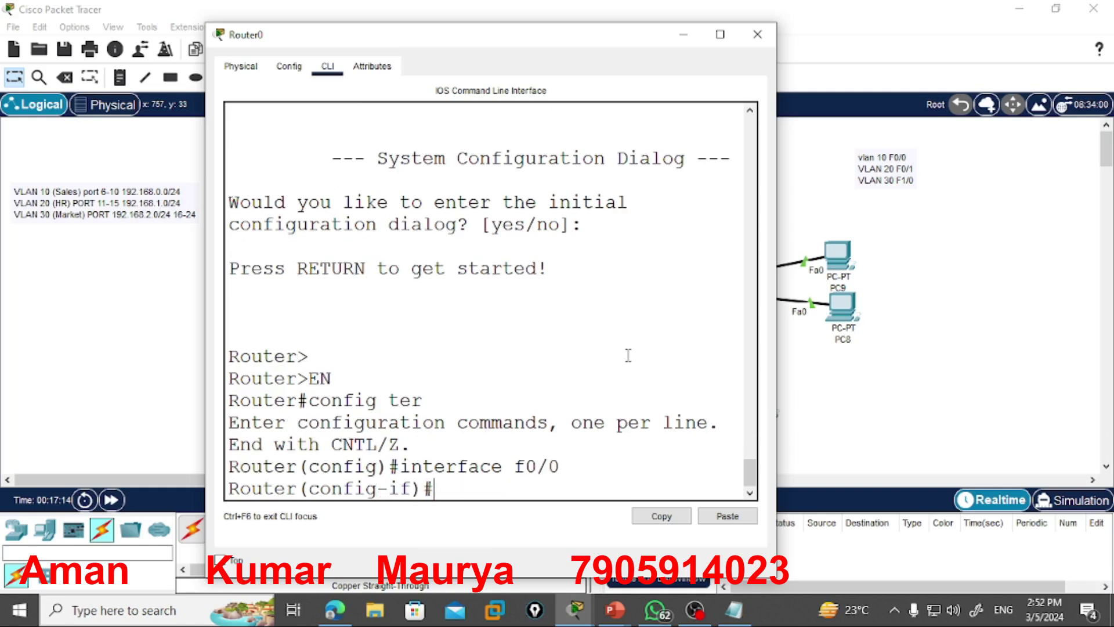
text(ip add)
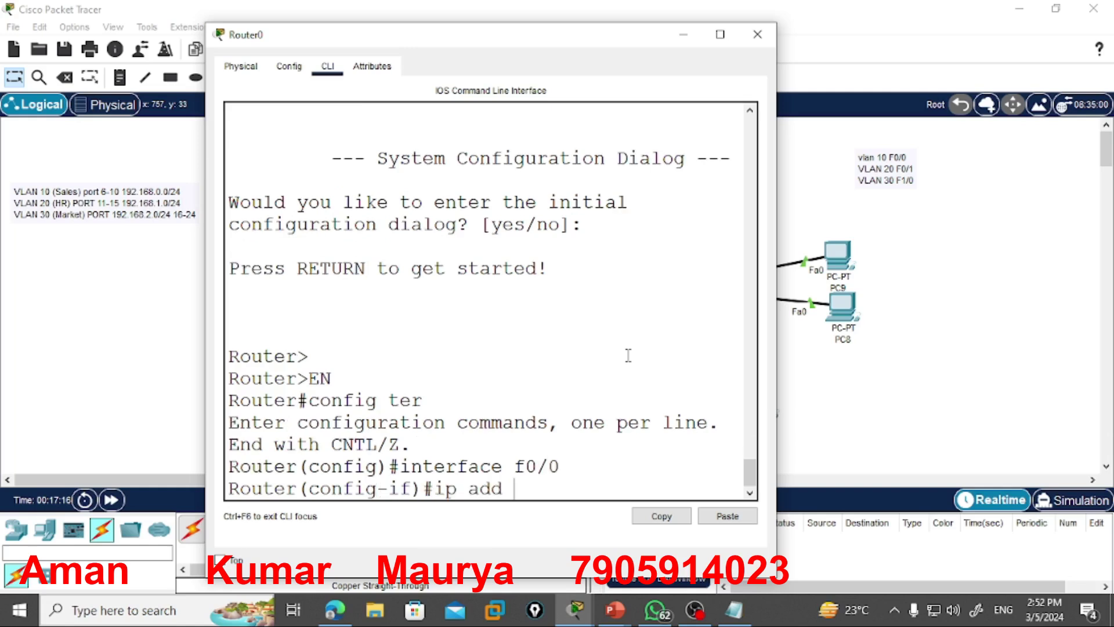
text( 192.168.0.254)
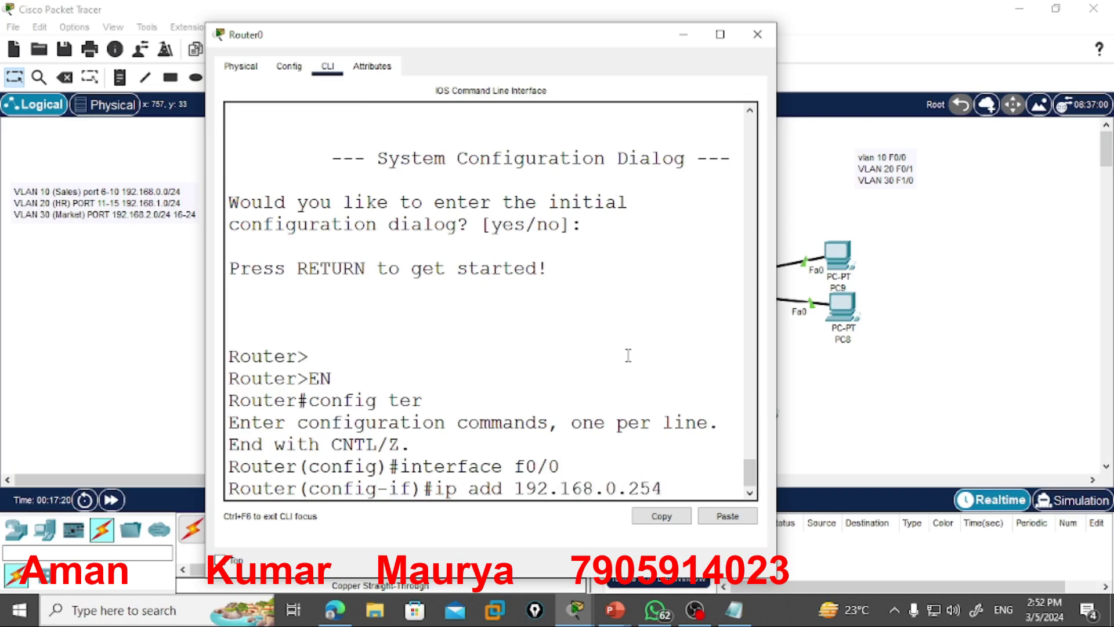
text( 255.2555.)
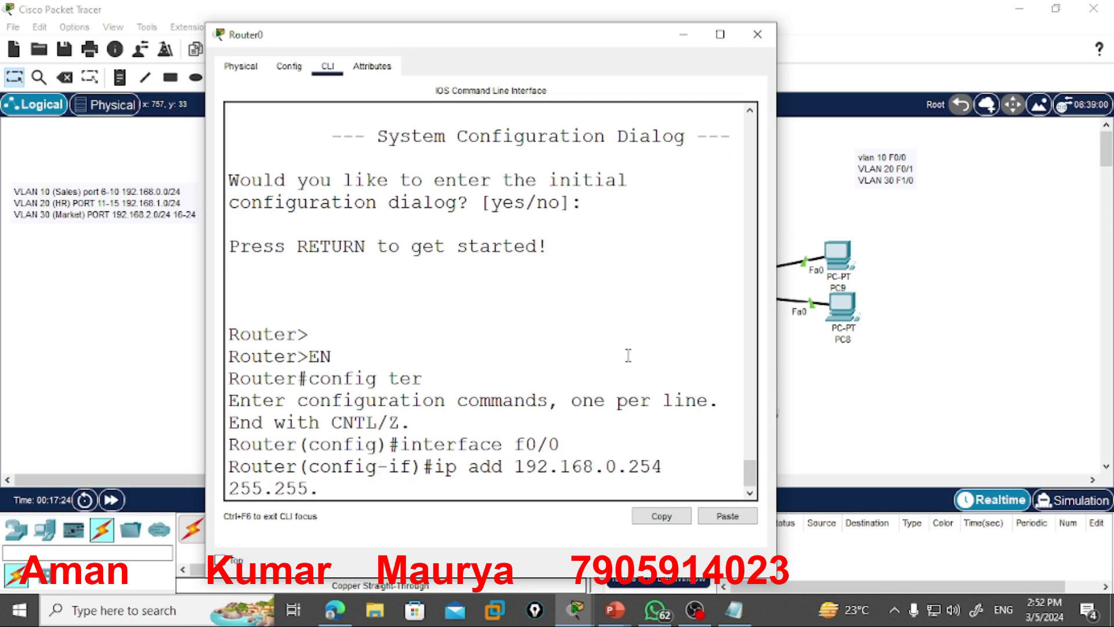
text(255.0)
key(Return)
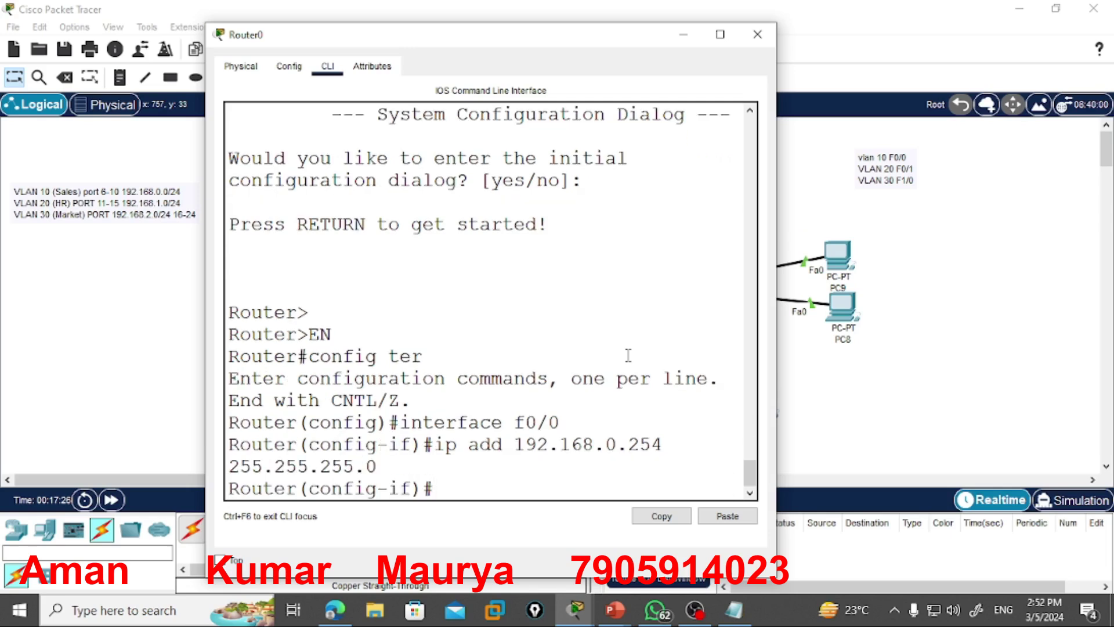
text(no shut)
key(Return)
Assign 192.168.1.254 with mask 255.255.255.0 to the router's interface f0/1
key(Up)
key(Up)
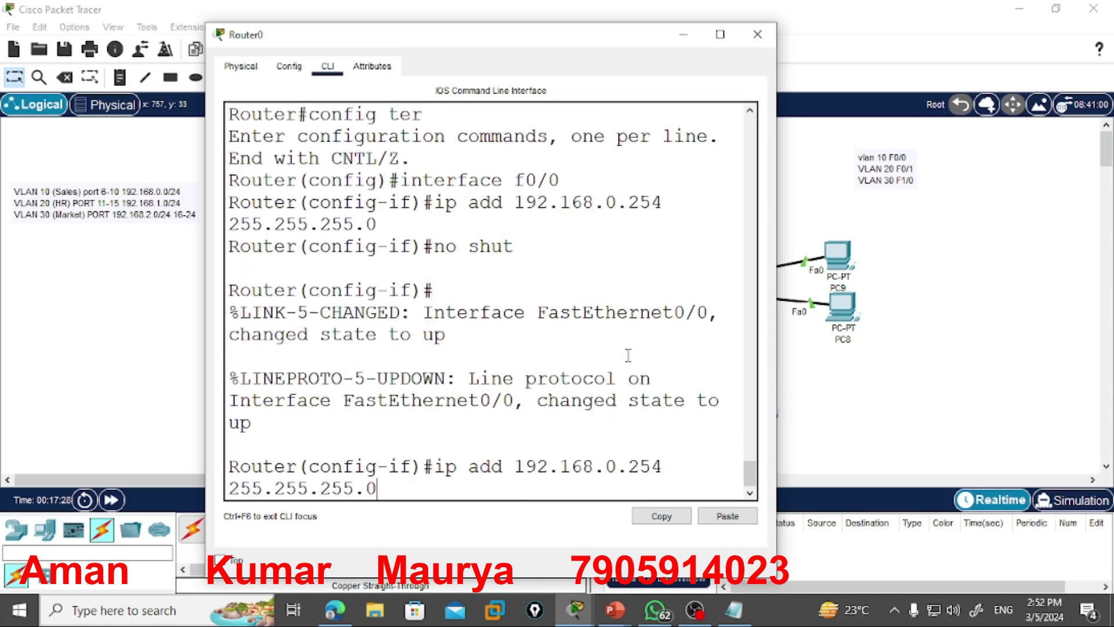
key(Up)
key(BackSpace)
text(1)
key(Return)
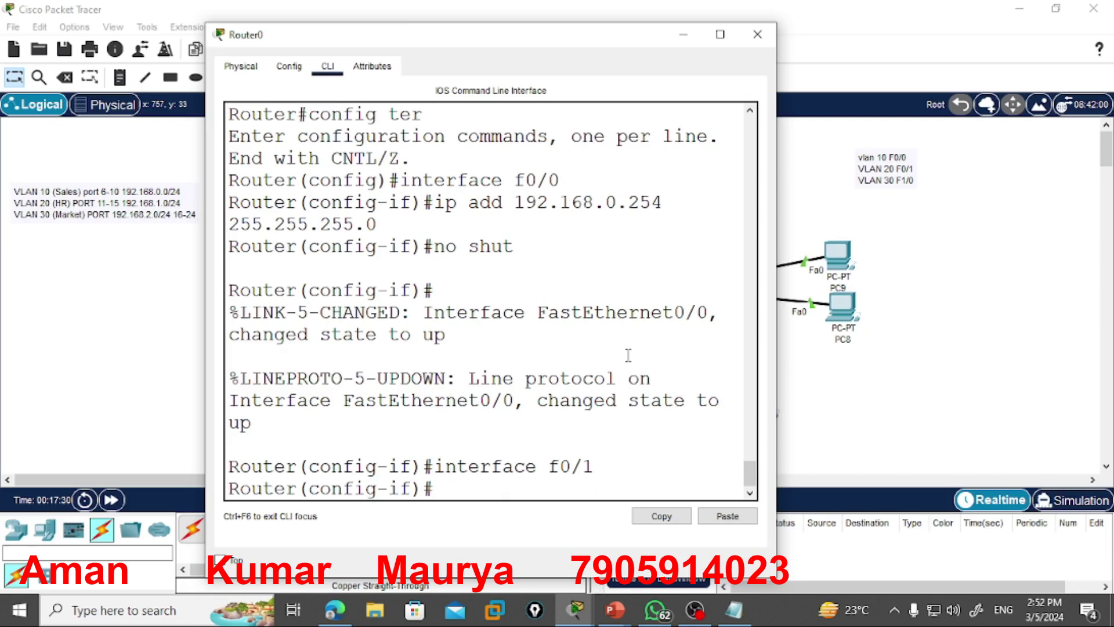
key(Up)
key(Up)
key(Up)
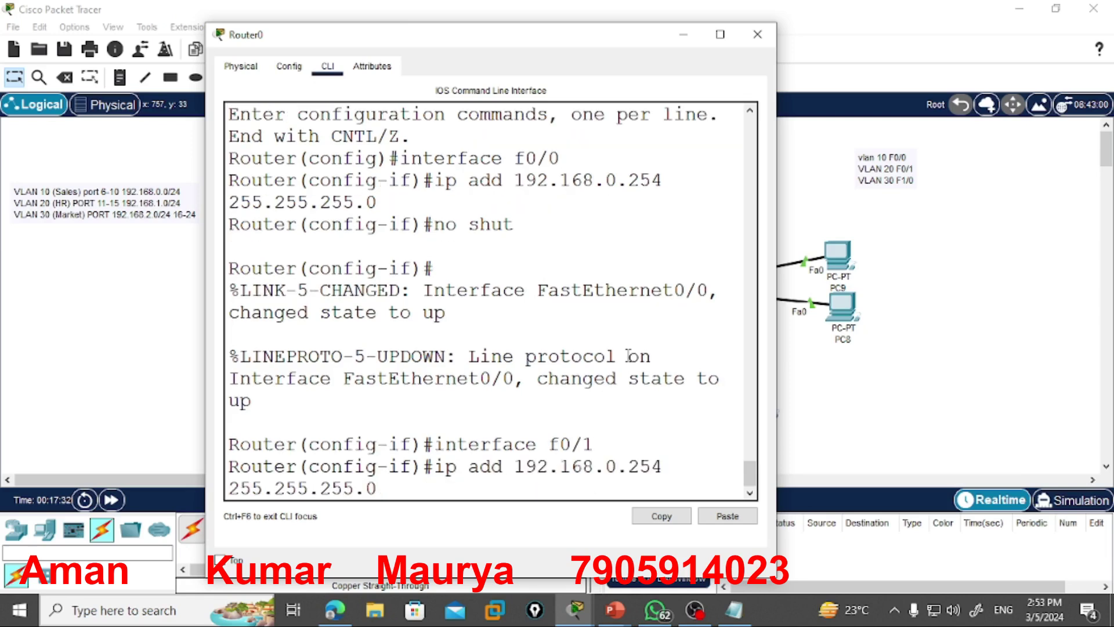
key(BackSpace)
text(1)
key(Return)
Enable the router's interface f0/1 with no shut
key(Up)
key(Up)
key(Up)
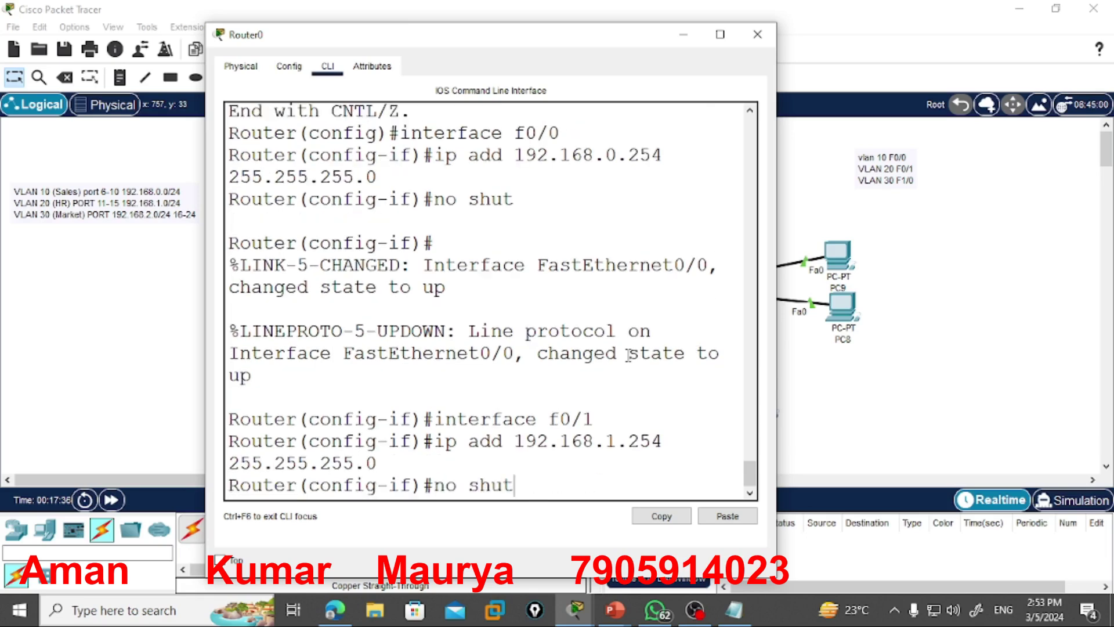
key(Return)
key(Return)
Assign 192.168.2.254 with mask 255.255.255.0 to the router's interface f1/0
key(Up)
key(Up)
key(Up)
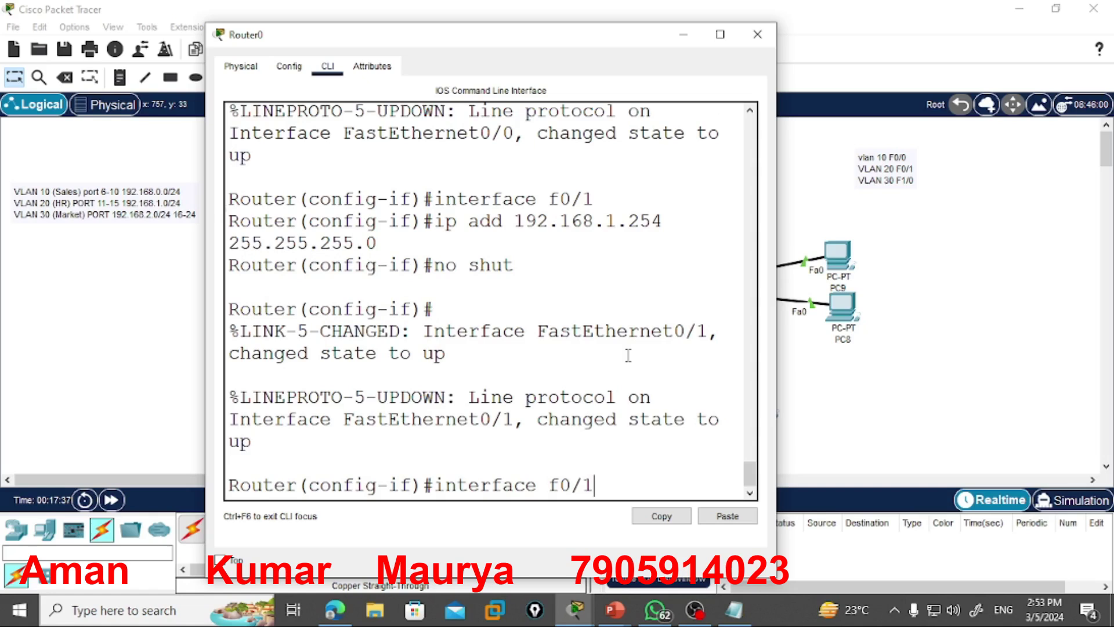
key(BackSpace)
key(BackSpace)
key(BackSpace)
text(1/0)
key(Return)
key(Up)
key(Up)
key(Up)
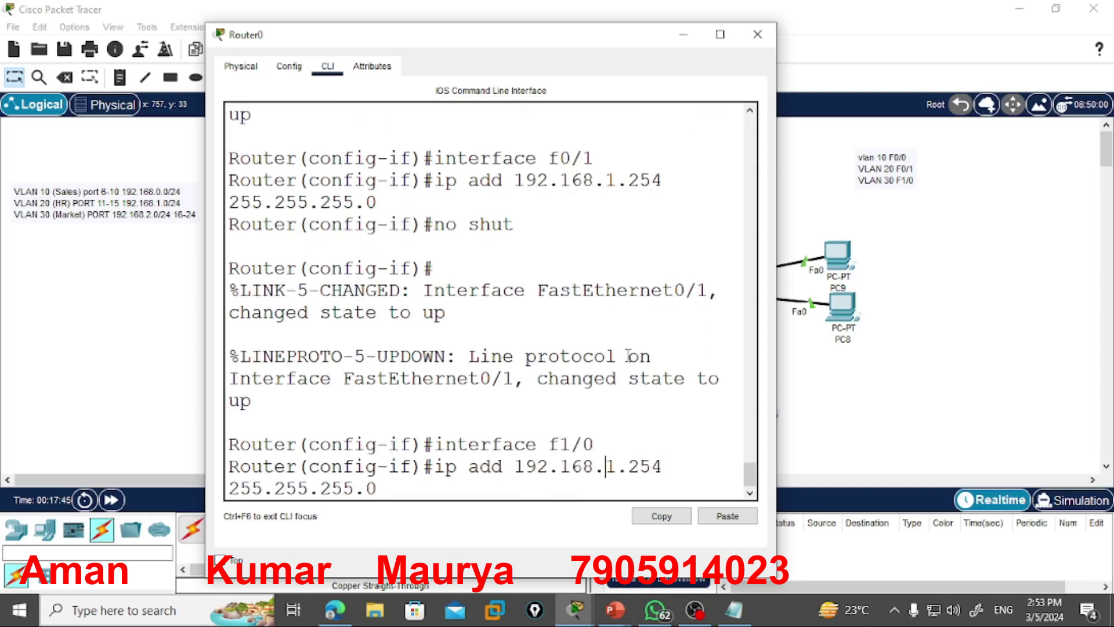
key(BackSpace)
text(2)
key(Return)
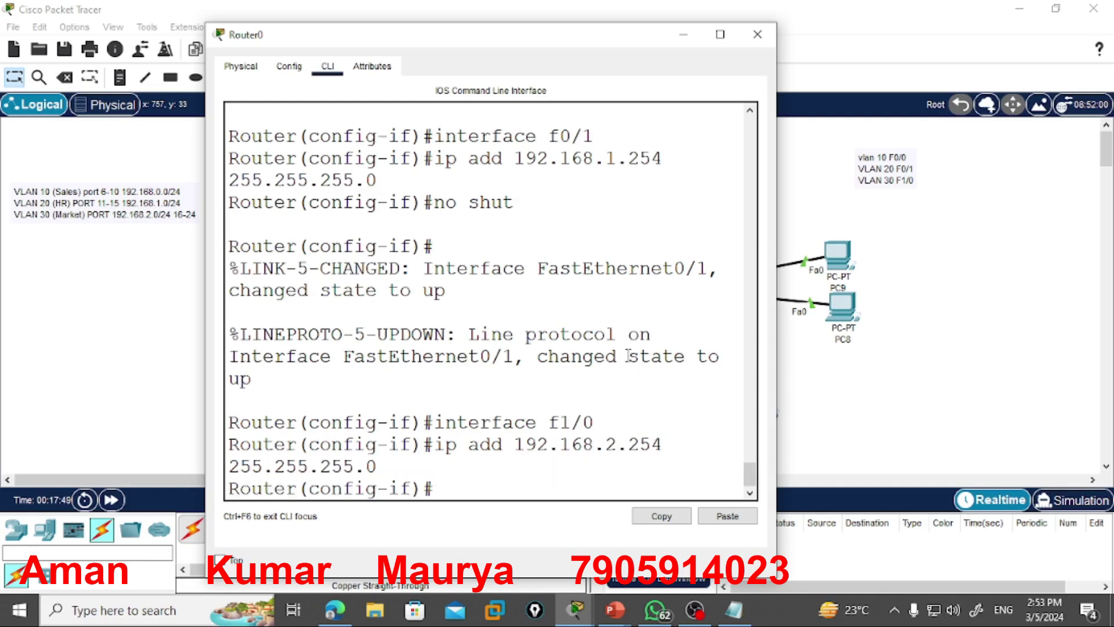
Enable the router's interface f1/0 with no shut, then close the router window and fast-forward the simulation time
key(Up)
key(Up)
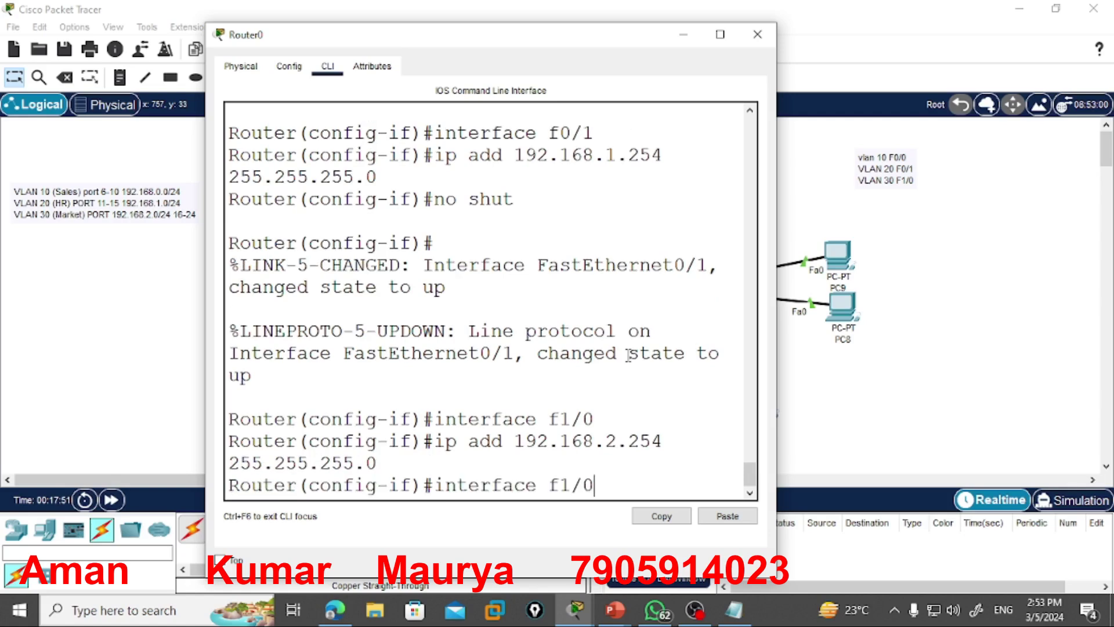
key(Up)
key(Return)
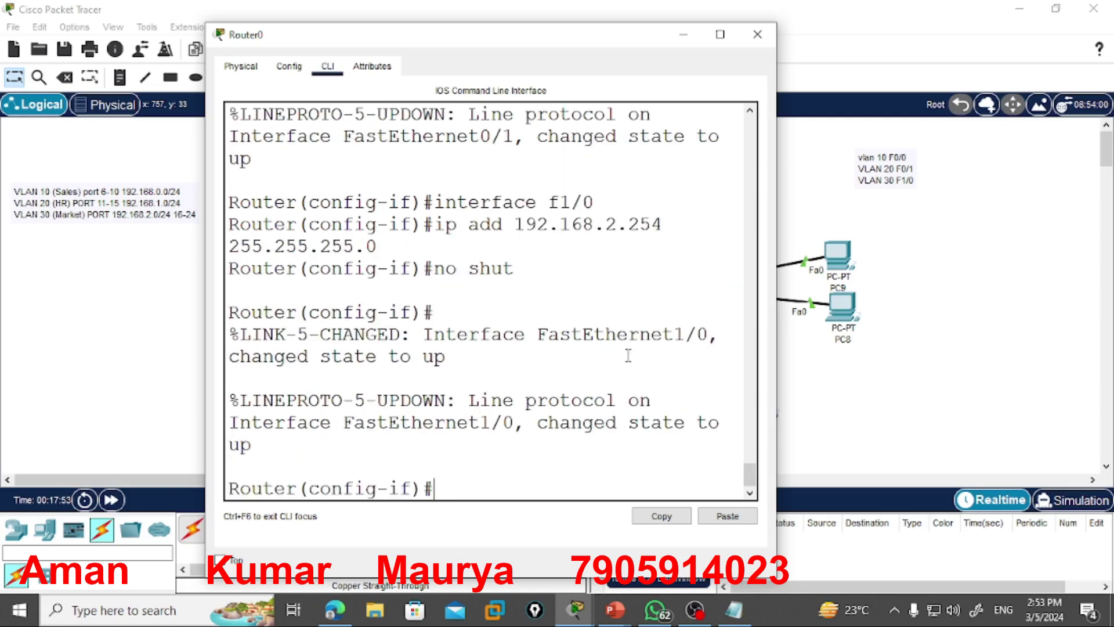
click(757, 34)
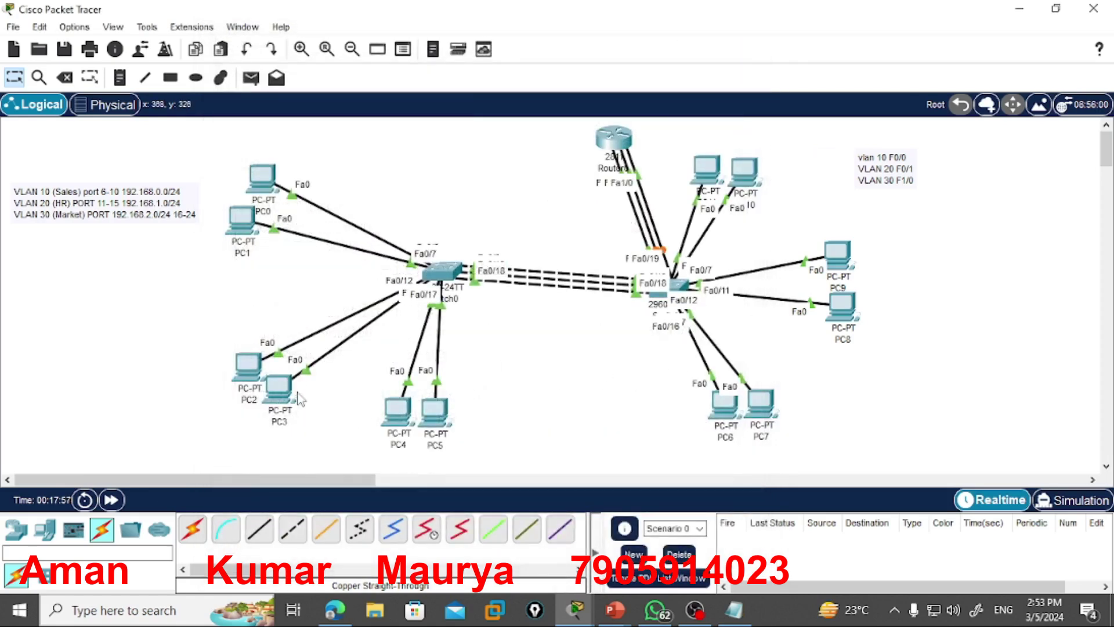
click(112, 500)
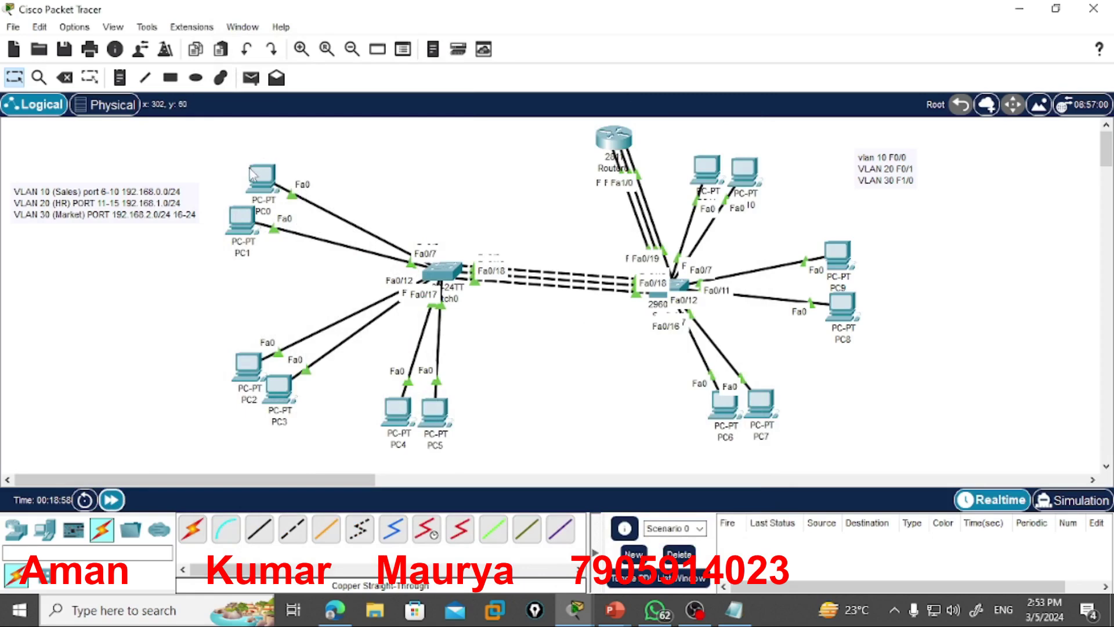
Set PC0's IPv4 default gateway to 192.168.0.254 and close its window
click(264, 184)
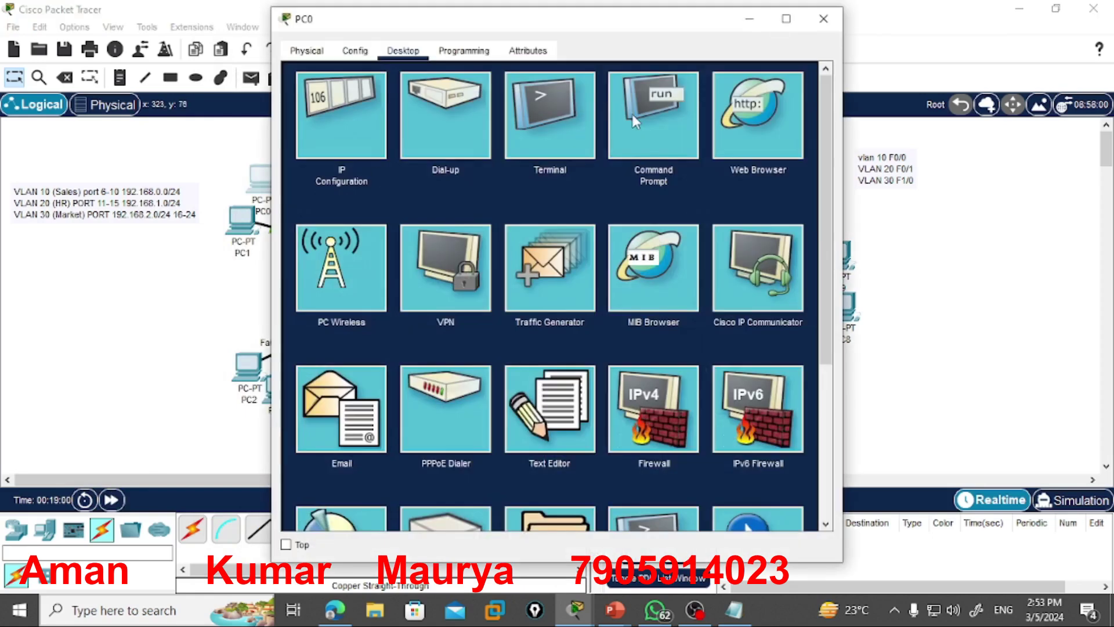
click(342, 123)
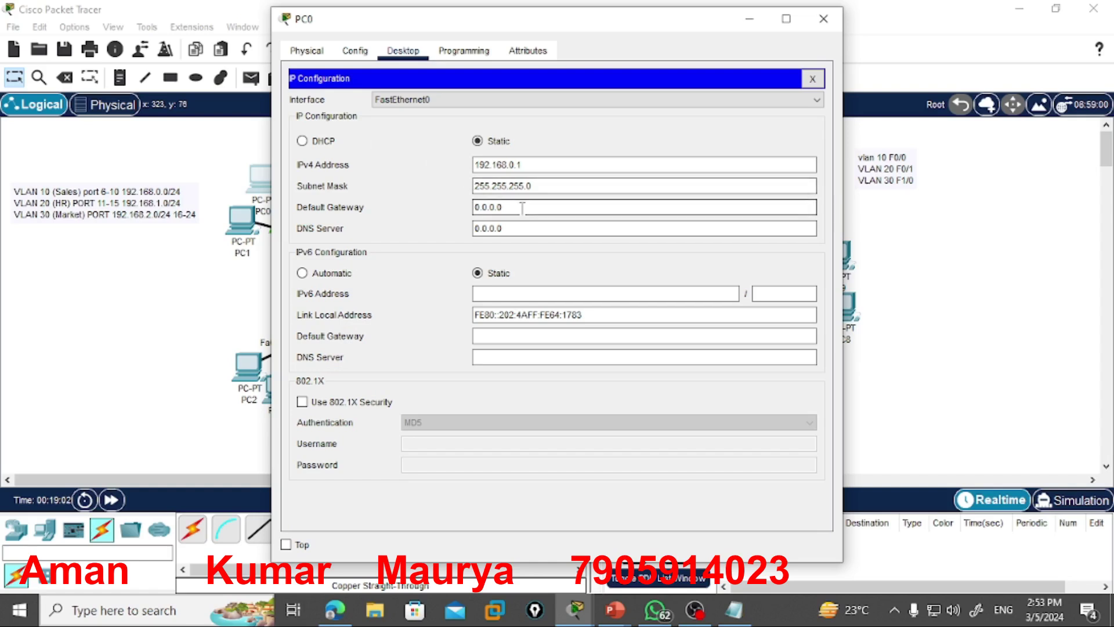
drag(522, 207, 426, 204)
text(192.16)
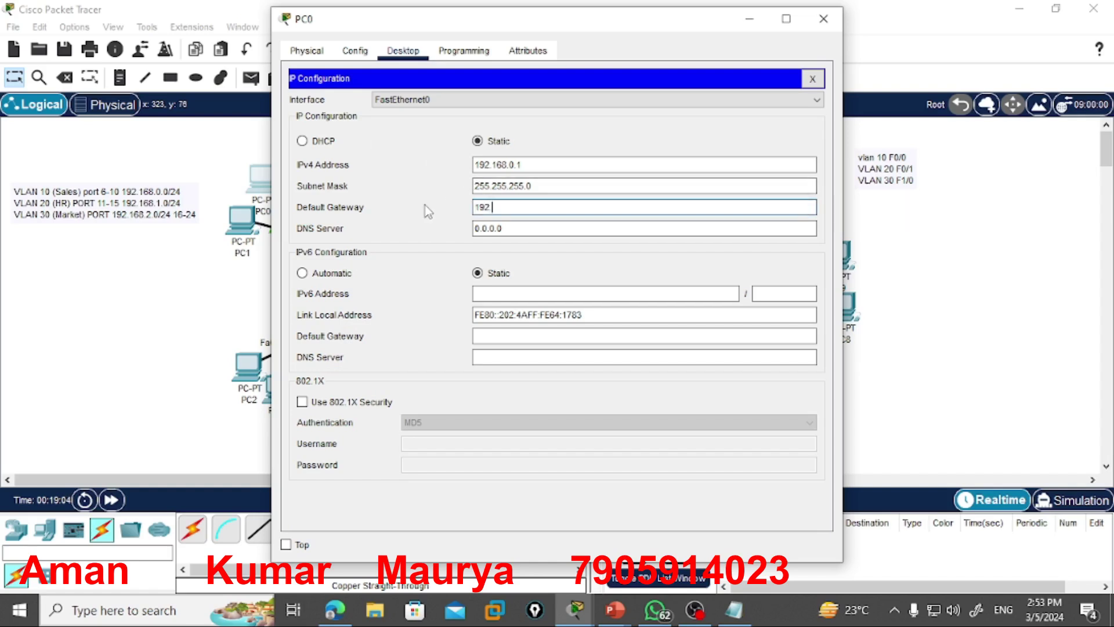
text(8.0)
key(BackSpace)
key(BackSpace)
text(.0.254)
click(812, 78)
click(823, 19)
Set PC1's IPv4 default gateway to 192.168.0.254 and close its window
click(241, 225)
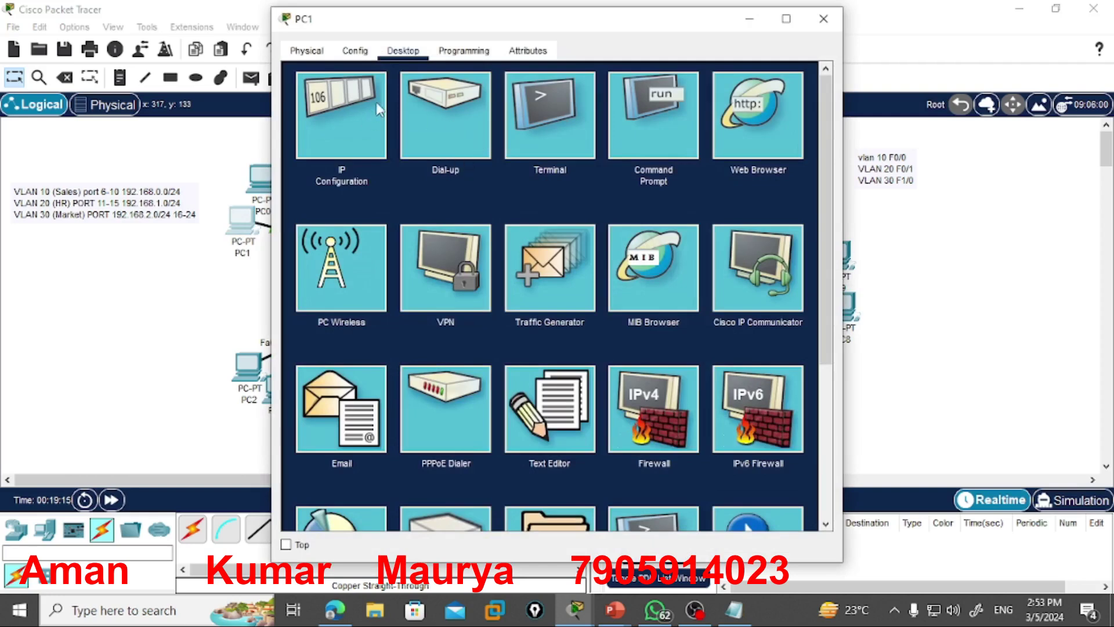
click(376, 102)
drag(809, 207, 426, 214)
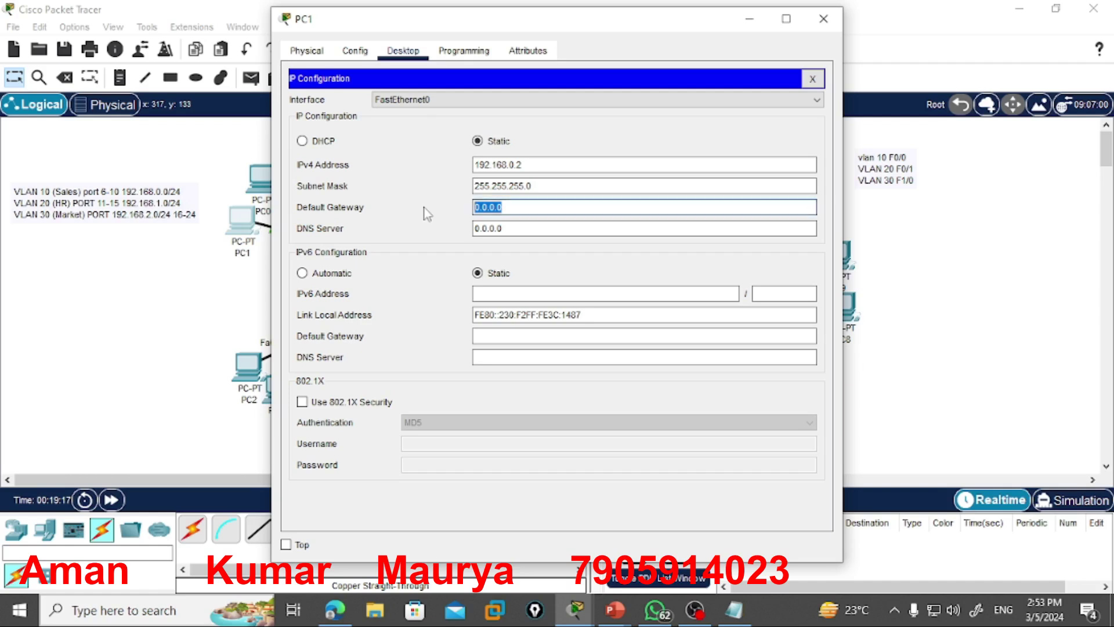
text(192.168.0.254)
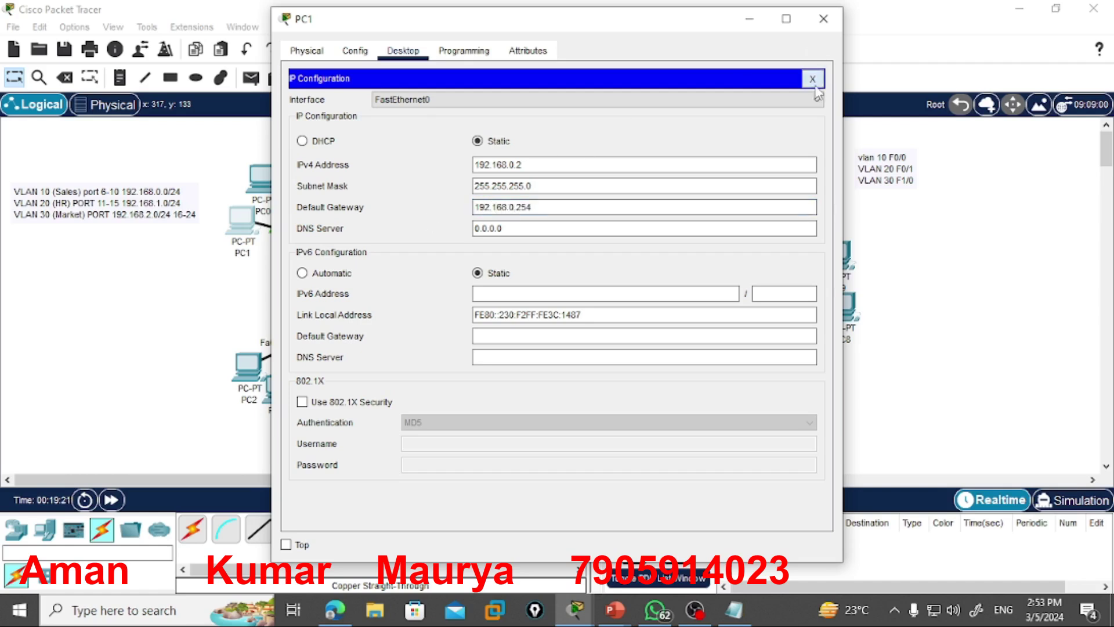
click(812, 79)
click(823, 18)
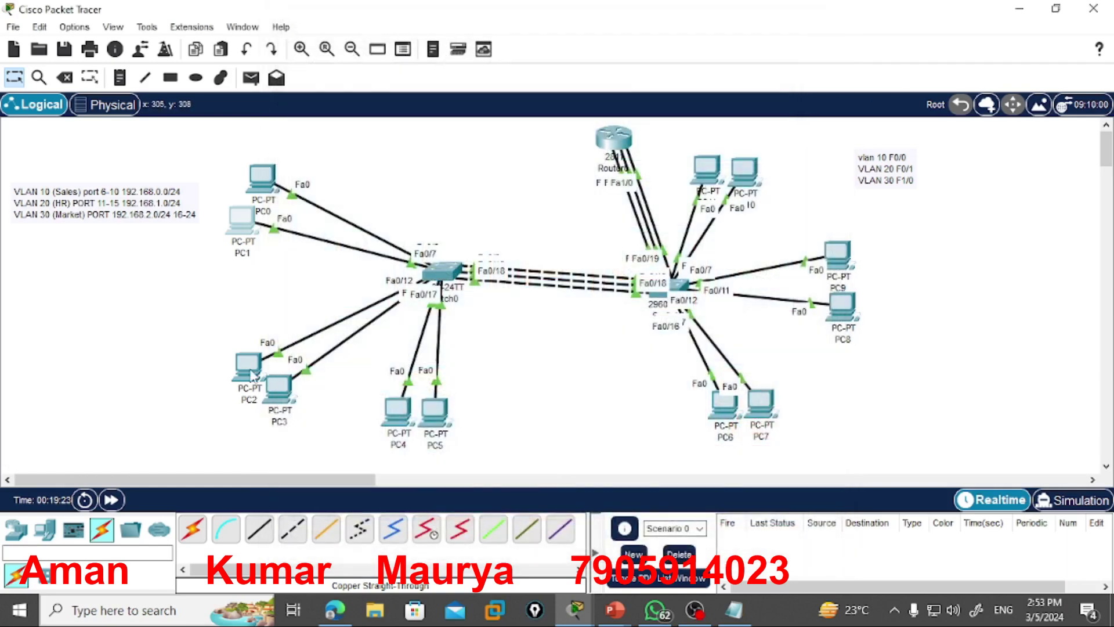
Set PC2's IPv4 default gateway to 192.168.1.254 and close its window
click(254, 370)
click(811, 79)
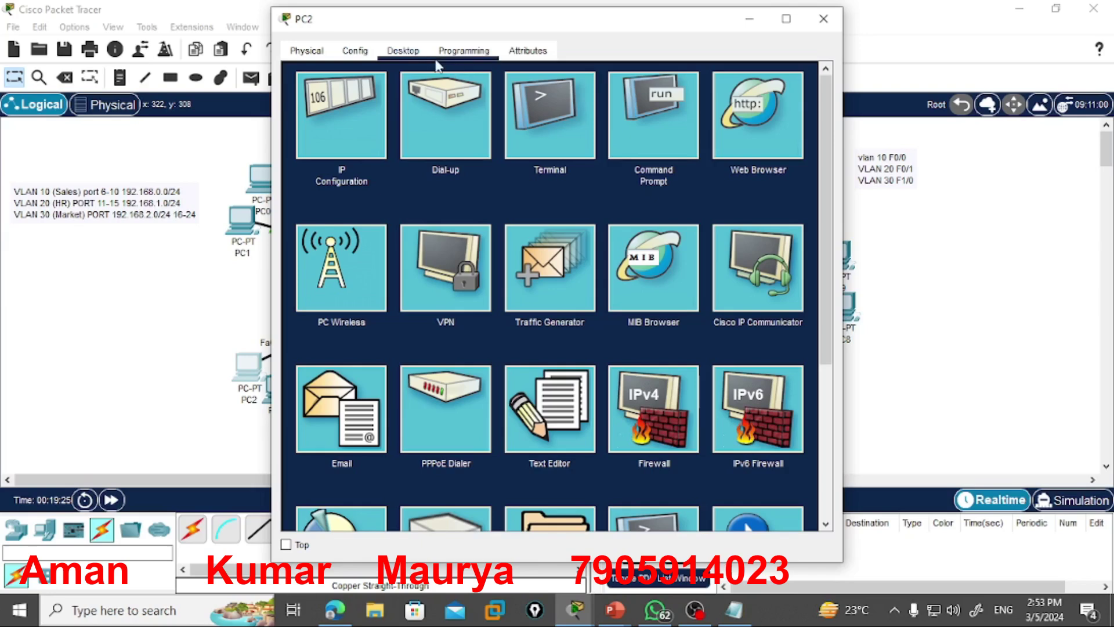
drag(386, 23, 542, 53)
click(496, 145)
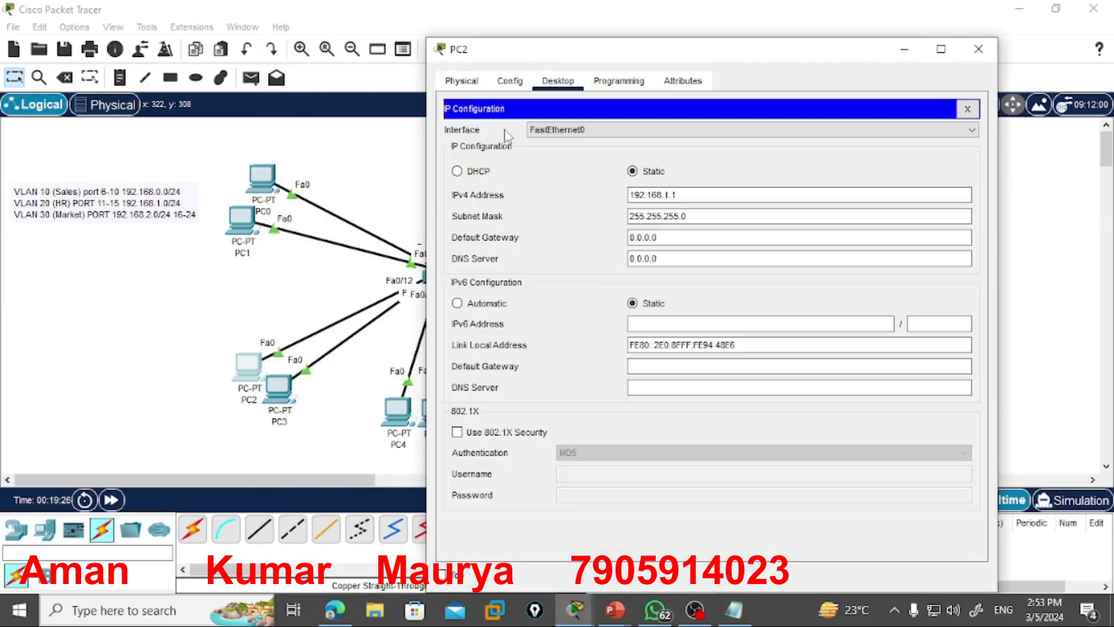
triple_click(674, 237)
text(192.168.1.254)
click(967, 110)
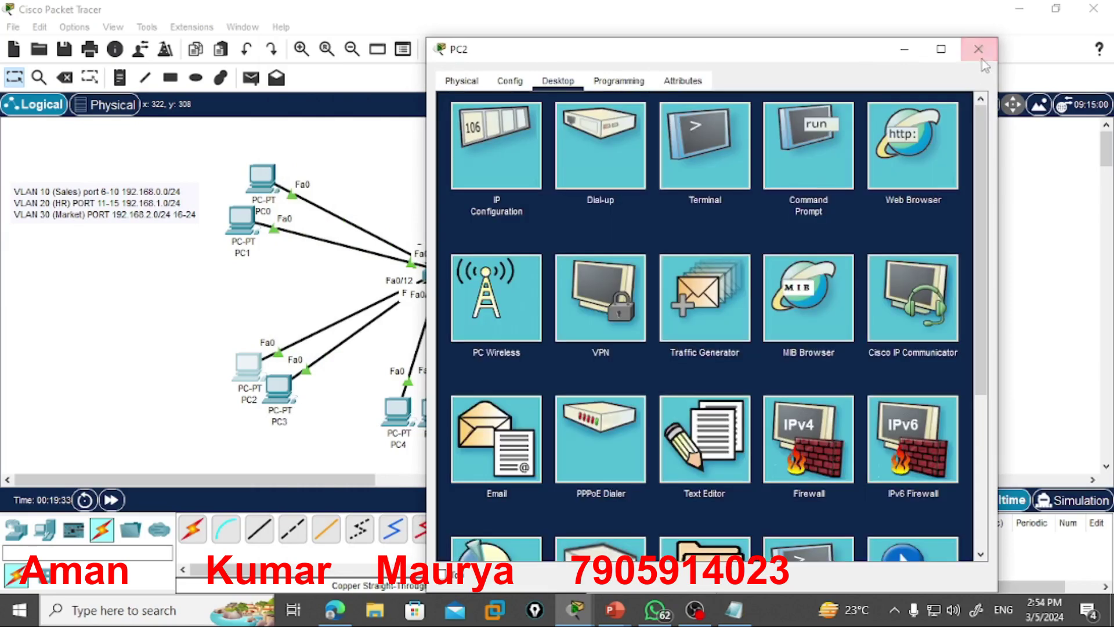
click(978, 49)
Set PC3's IPv4 default gateway to 192.168.1.254 and close its window
click(278, 388)
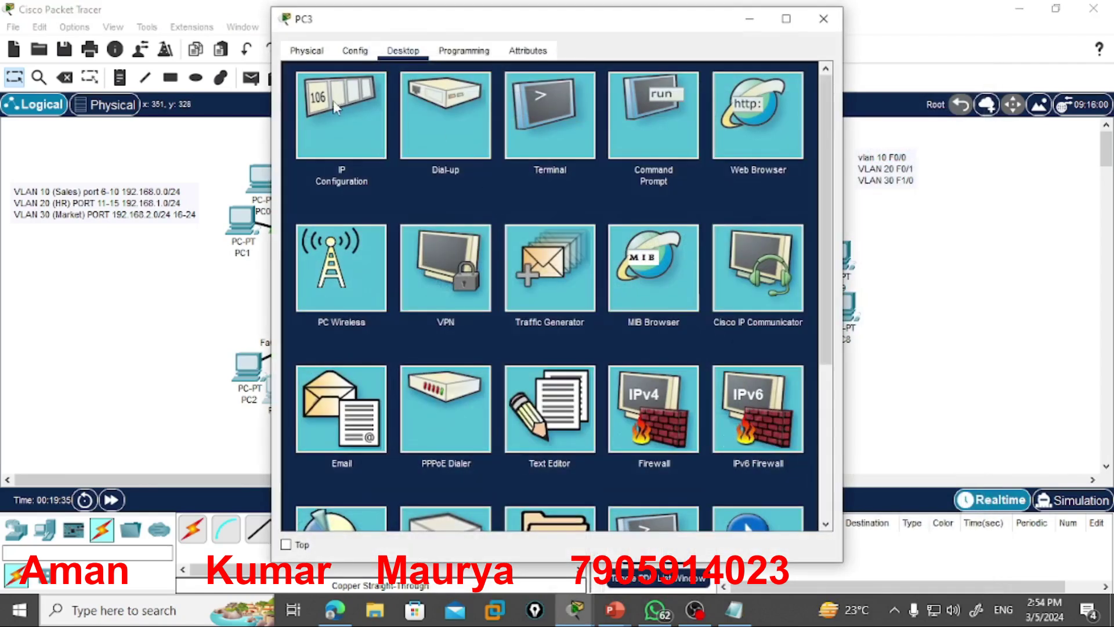
click(333, 100)
key(Tab)
key(Tab)
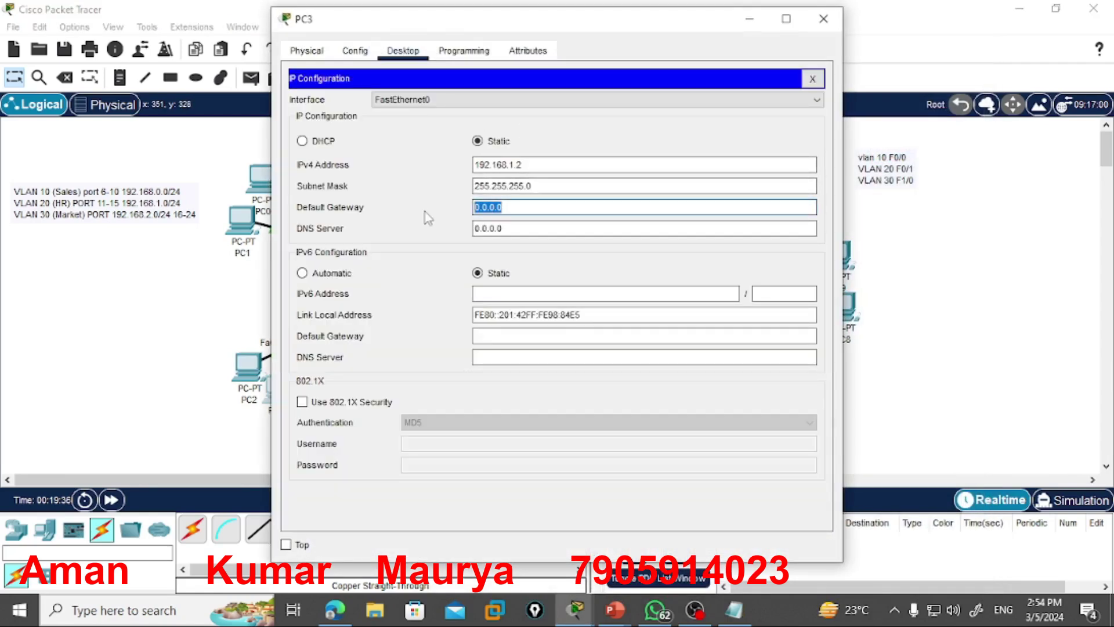
text(192.168.1.254)
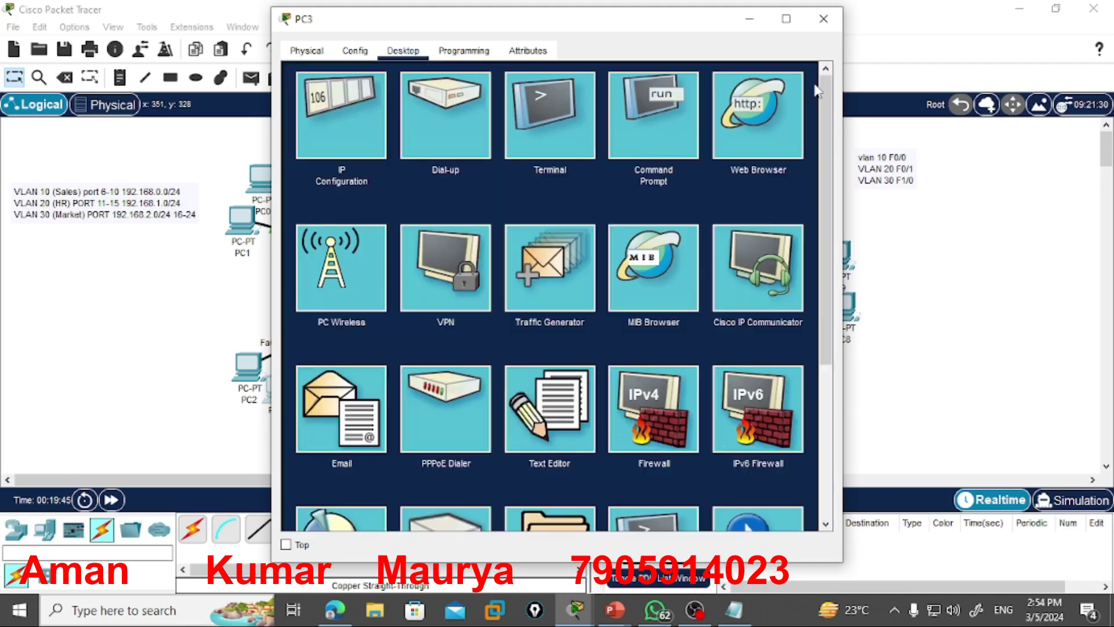
click(812, 78)
click(823, 18)
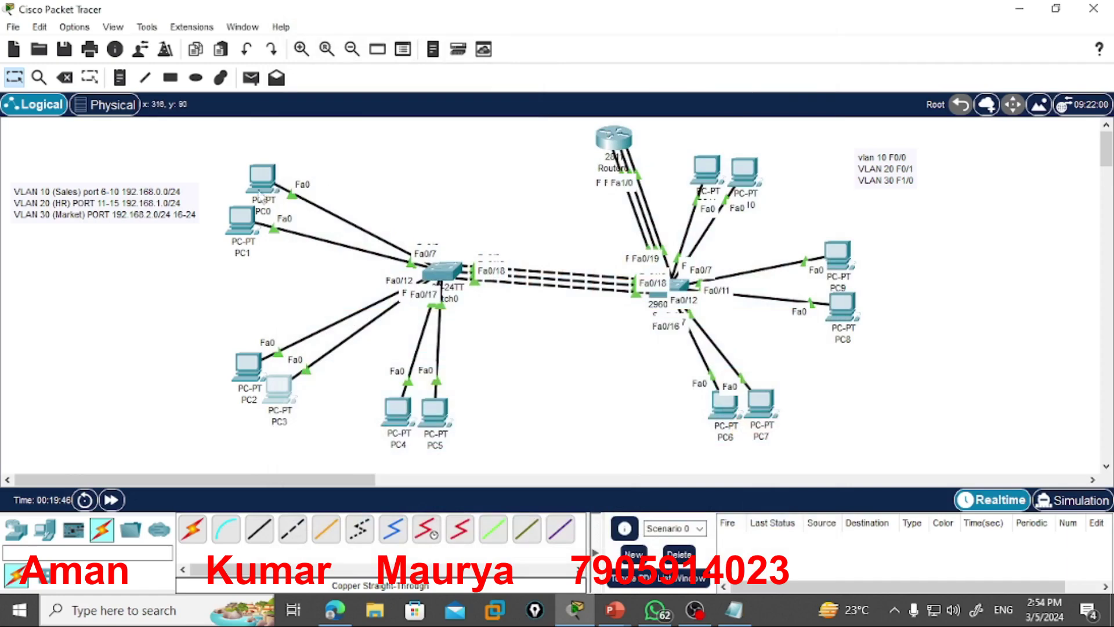
Test inter-VLAN connectivity by pinging 192.168.1.1 from PC0's command prompt, and close PC0's window once the ping finishes
click(259, 177)
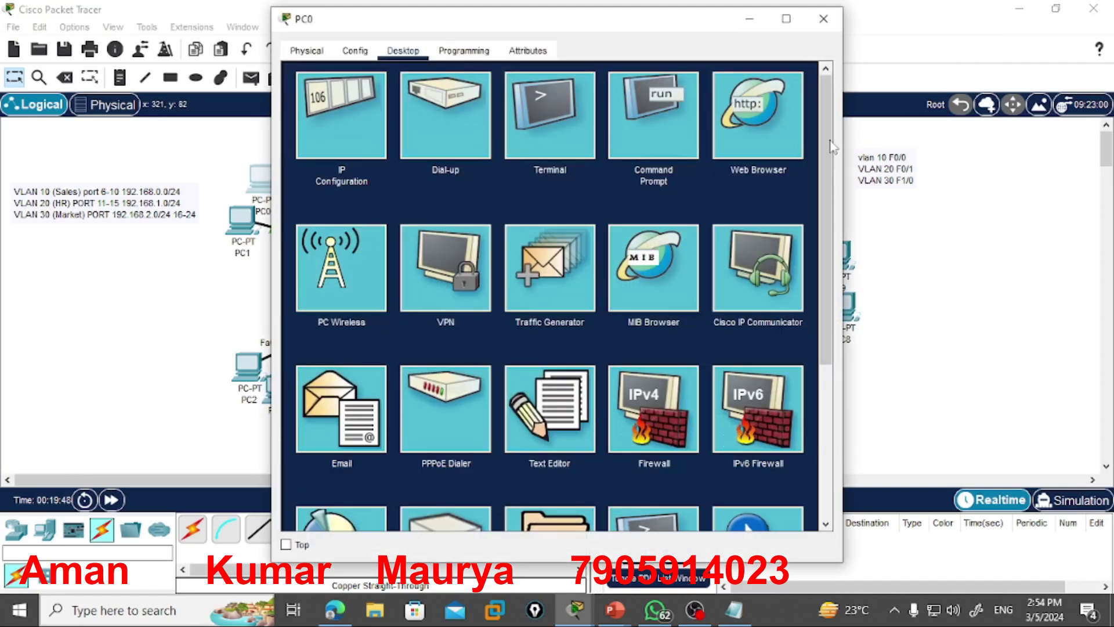
click(676, 135)
text(pi)
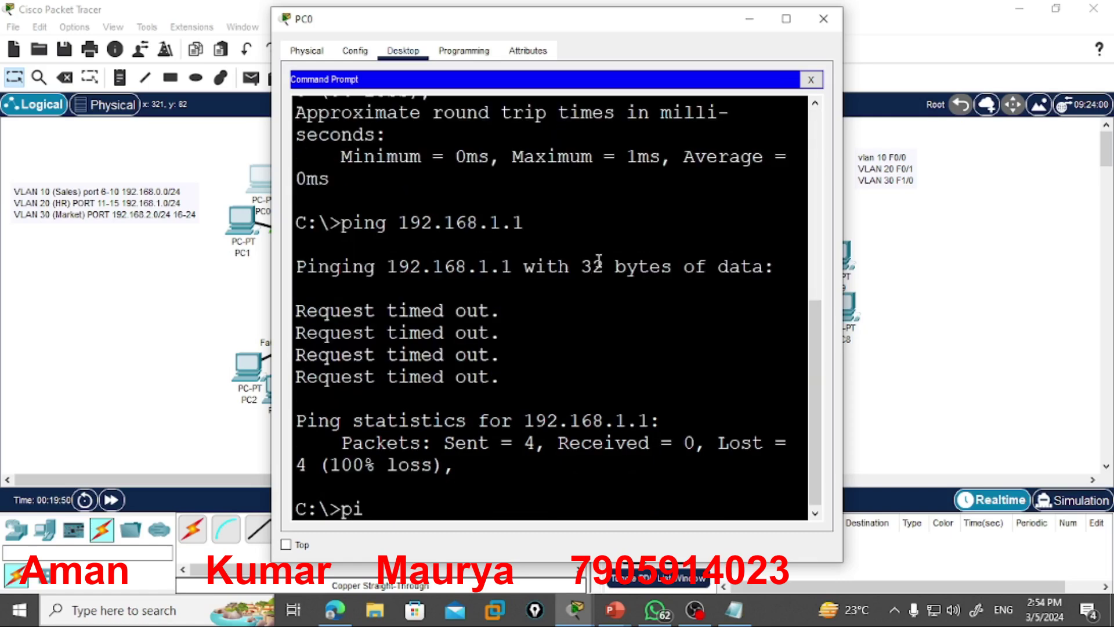
text(ng 192.168.1.1)
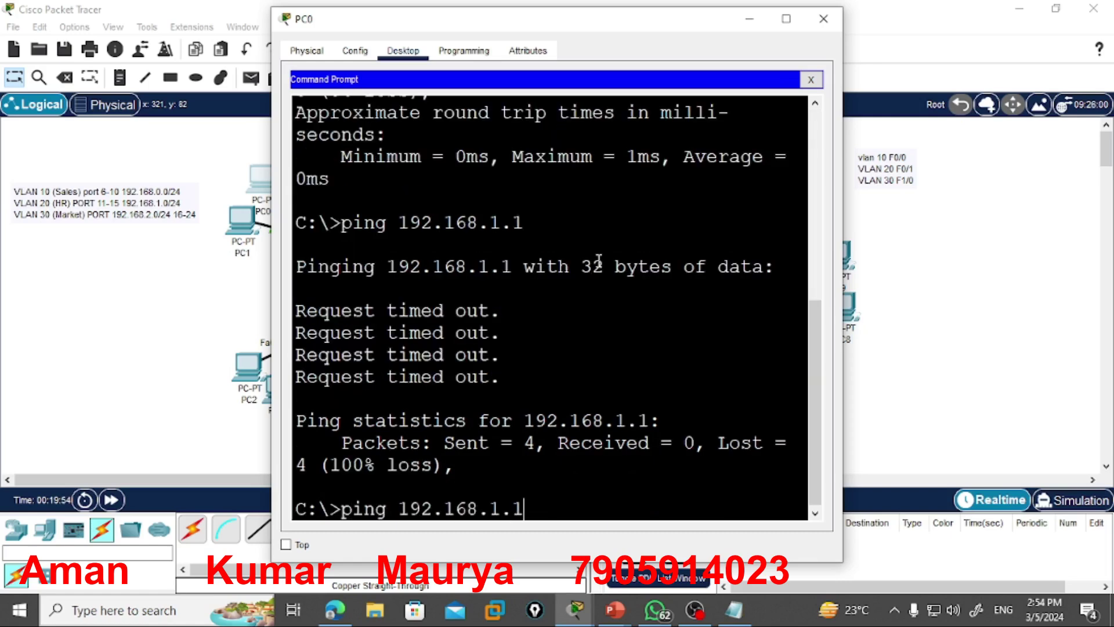
key(Return)
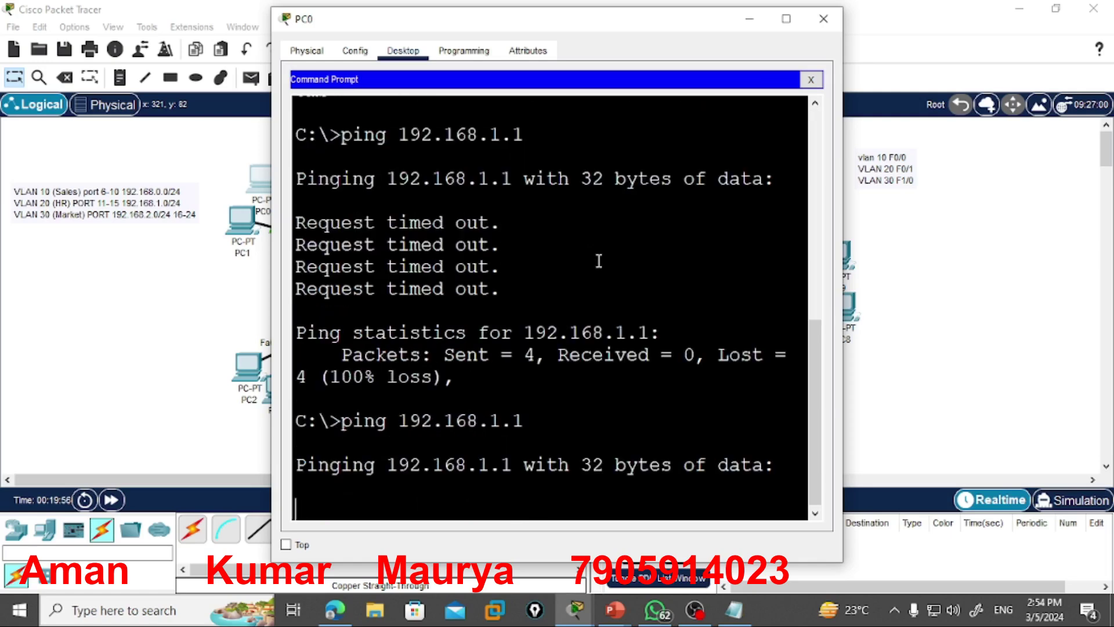
drag(574, 22, 770, 14)
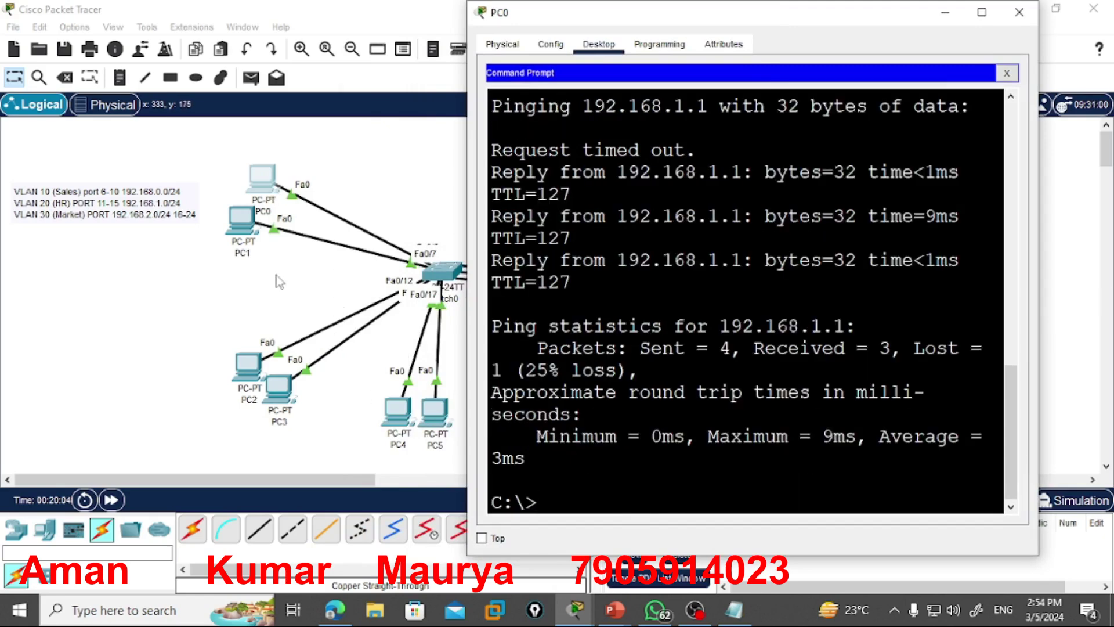
click(1019, 12)
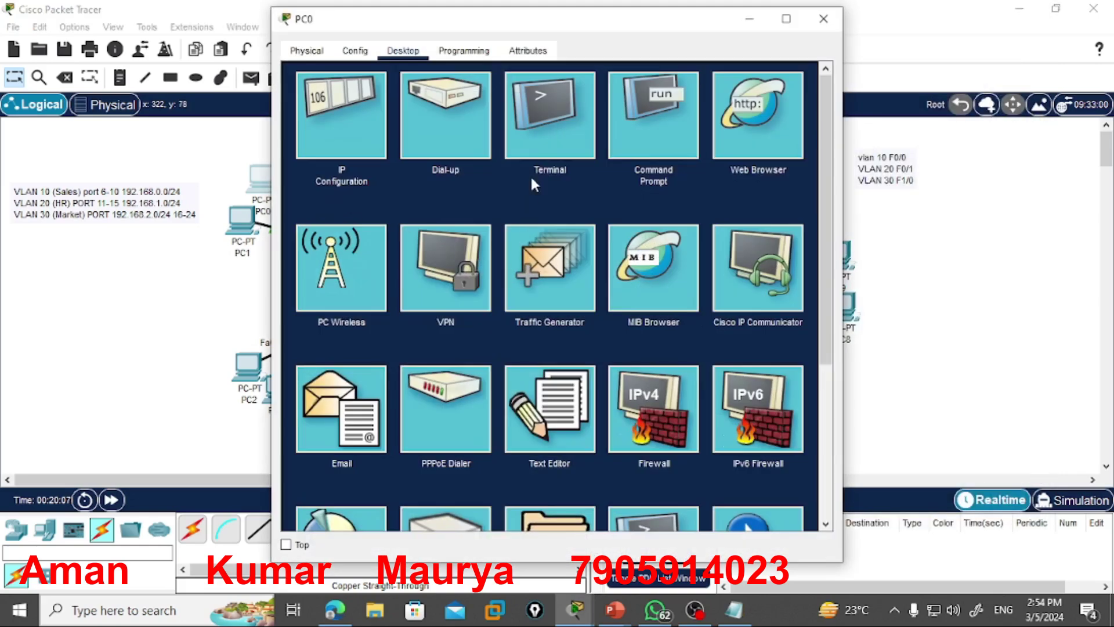
Switch to simulation mode, start another ping to 192.168.1.1 from PC0's command prompt, and minimize PC0's window
click(681, 122)
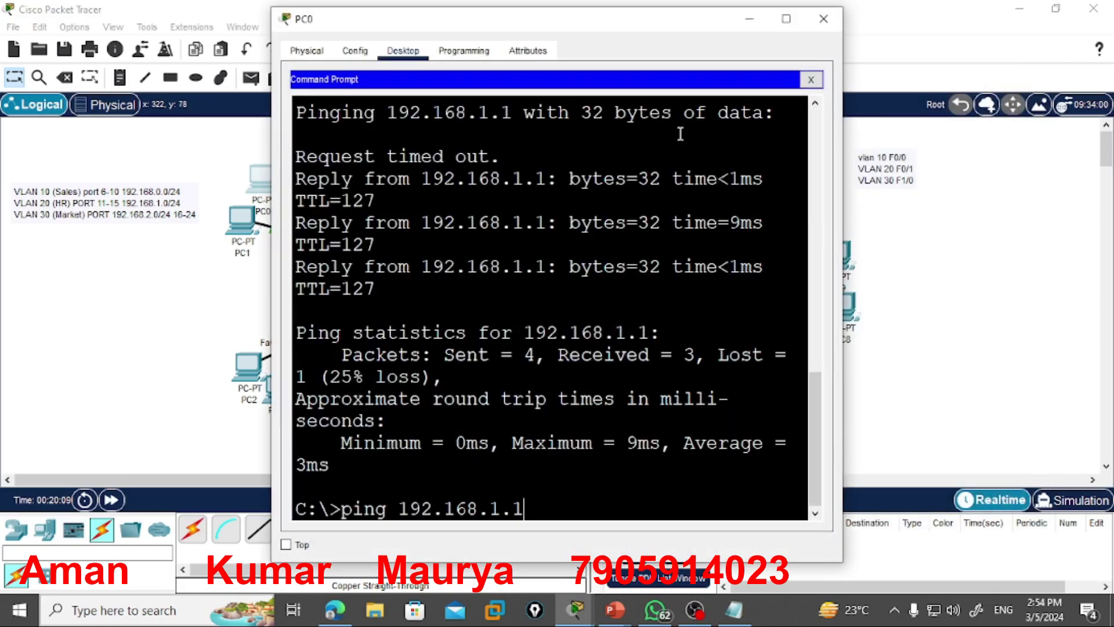
click(1073, 499)
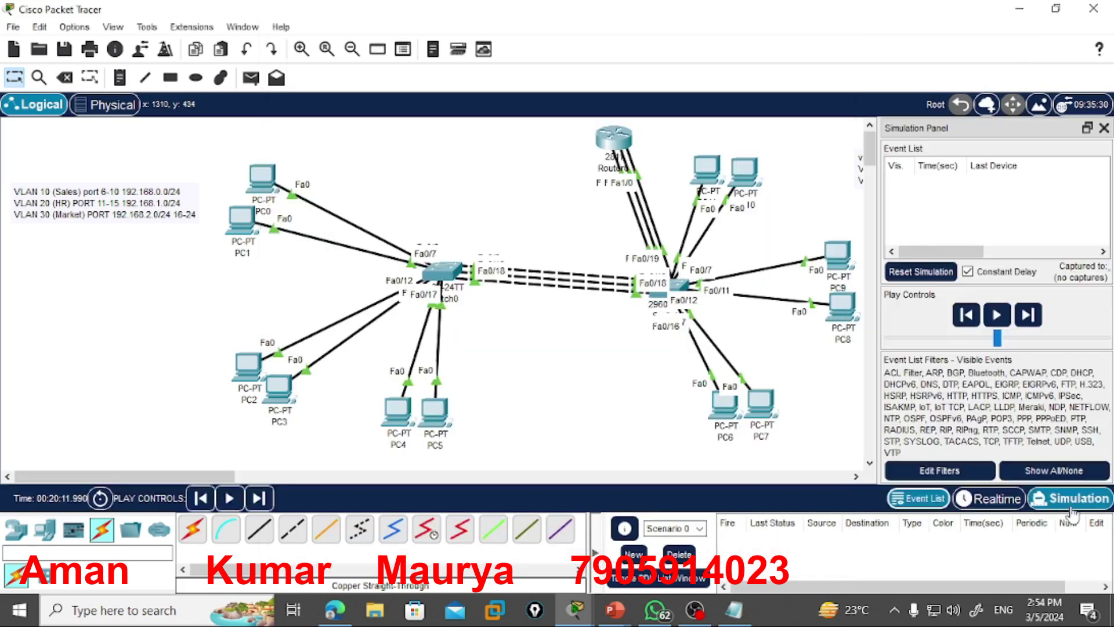
click(262, 178)
key(Return)
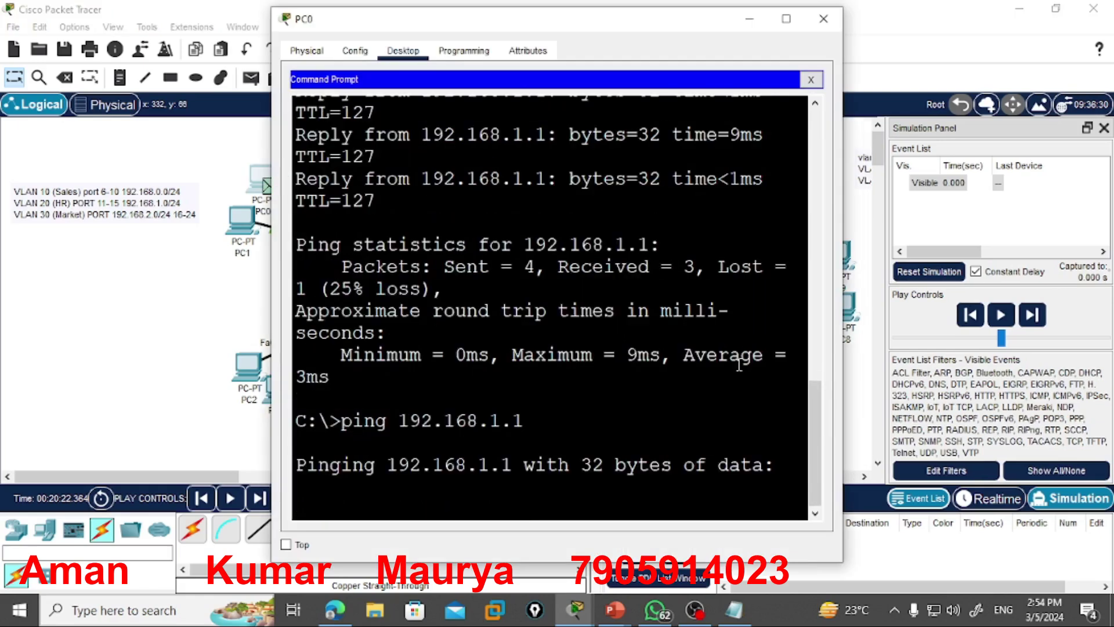
click(749, 18)
Advance the simulation event by event to trace the ping request from PC0 through both switches and the router to PC2
click(1033, 315)
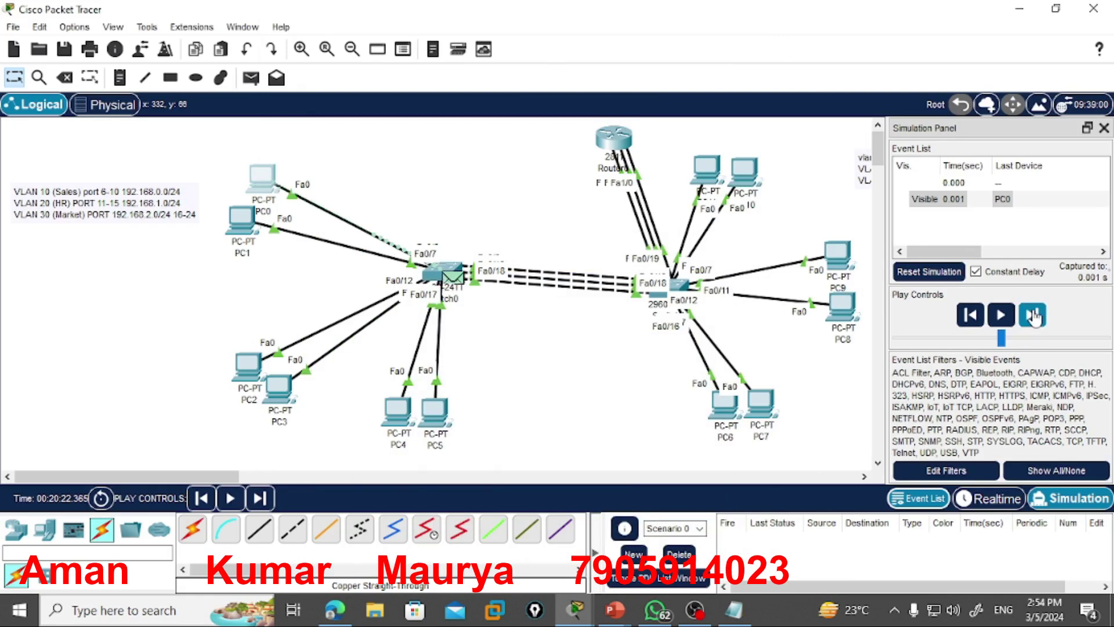
click(1033, 315)
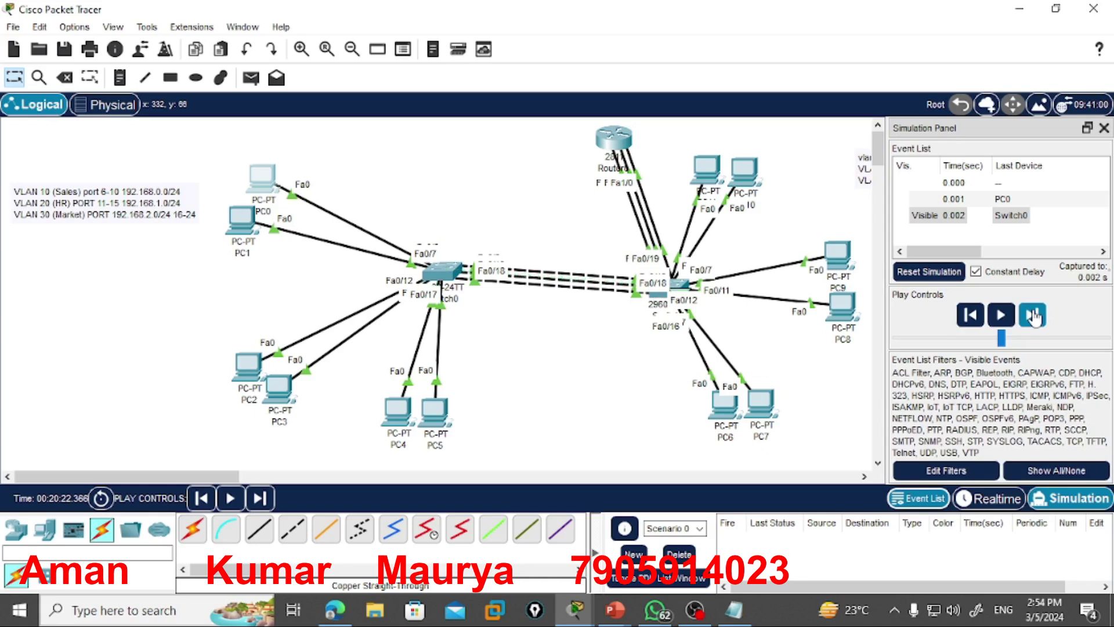
click(1033, 315)
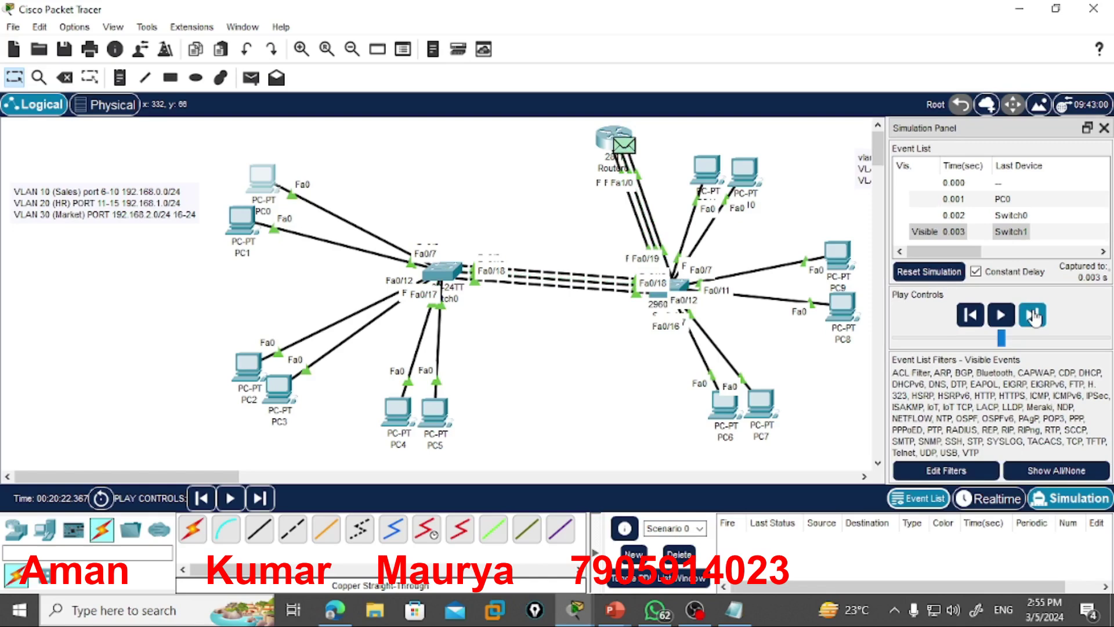
click(1033, 315)
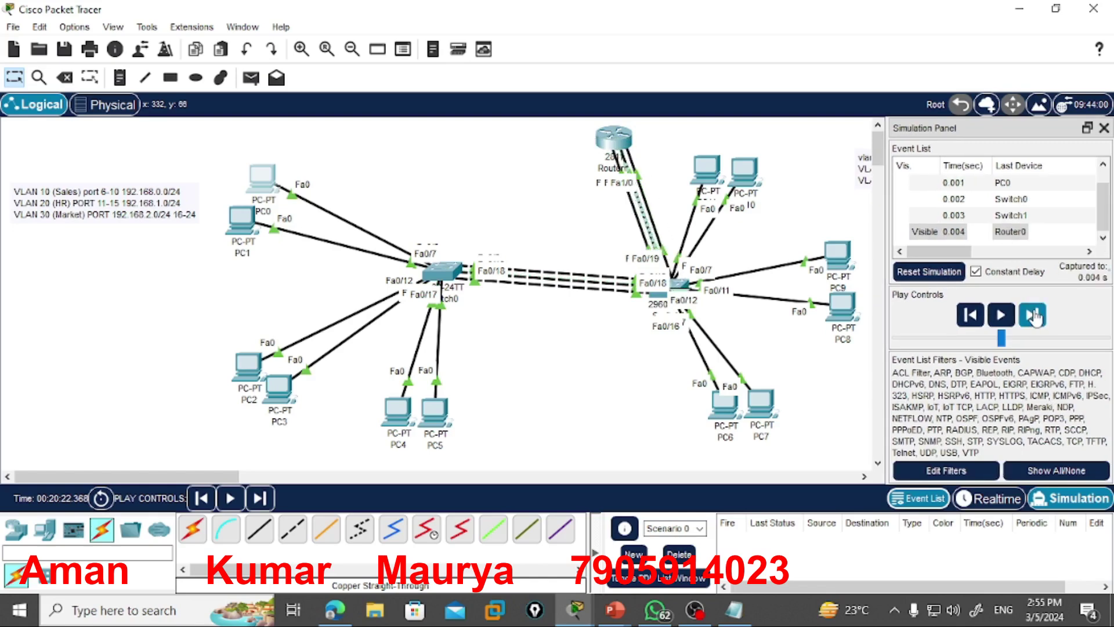
click(1032, 315)
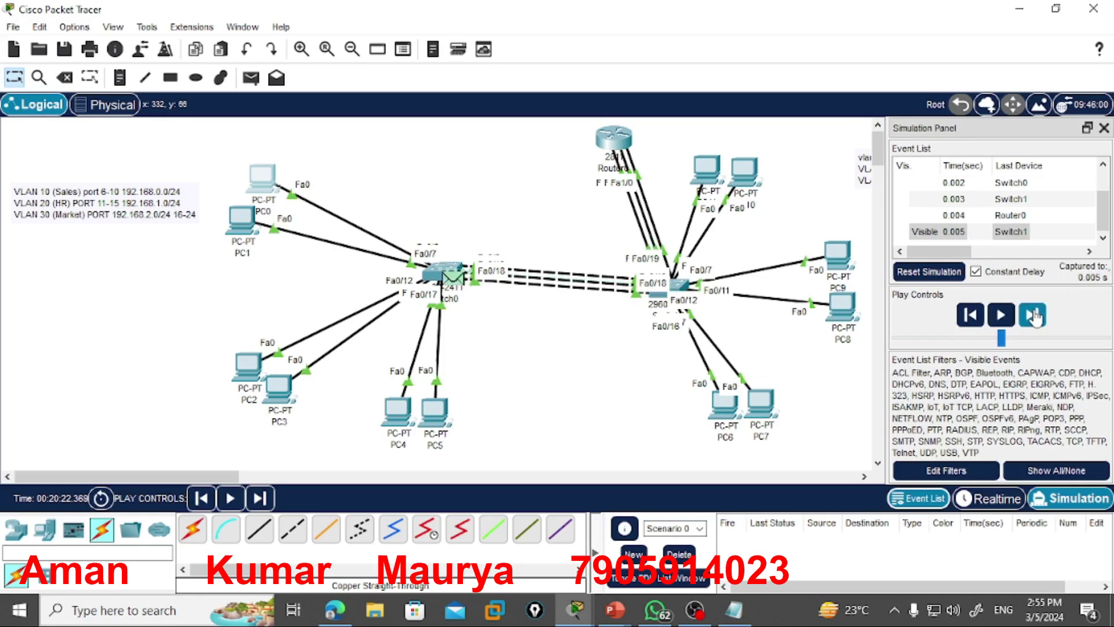
click(1033, 315)
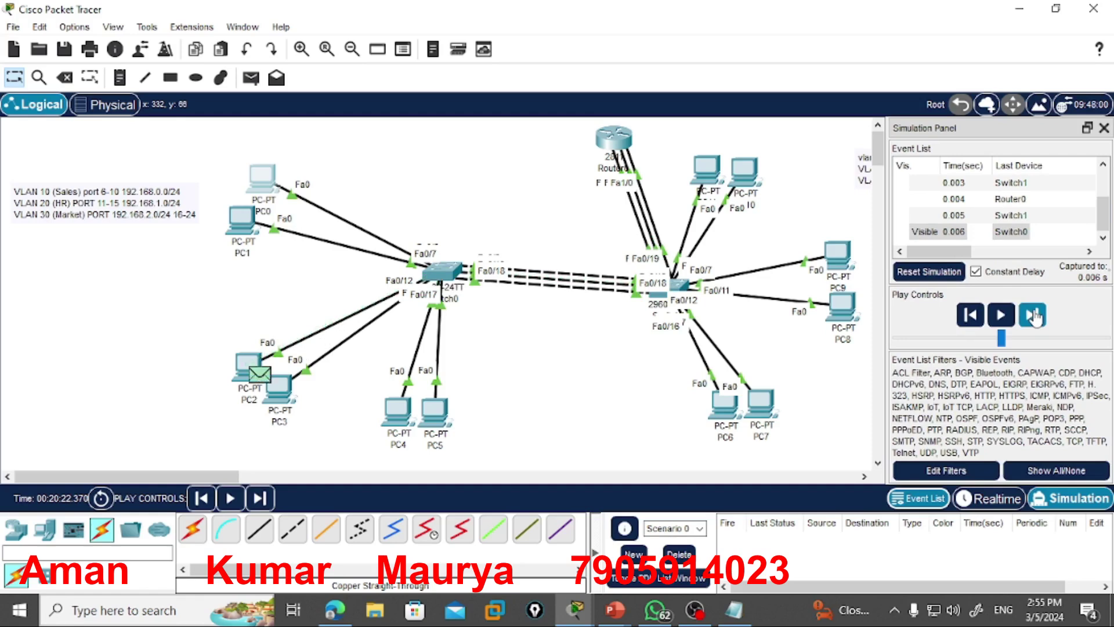
Advance the simulation event by event to trace the ping reply from PC2 back to PC0, and close the simulation panel
click(1032, 315)
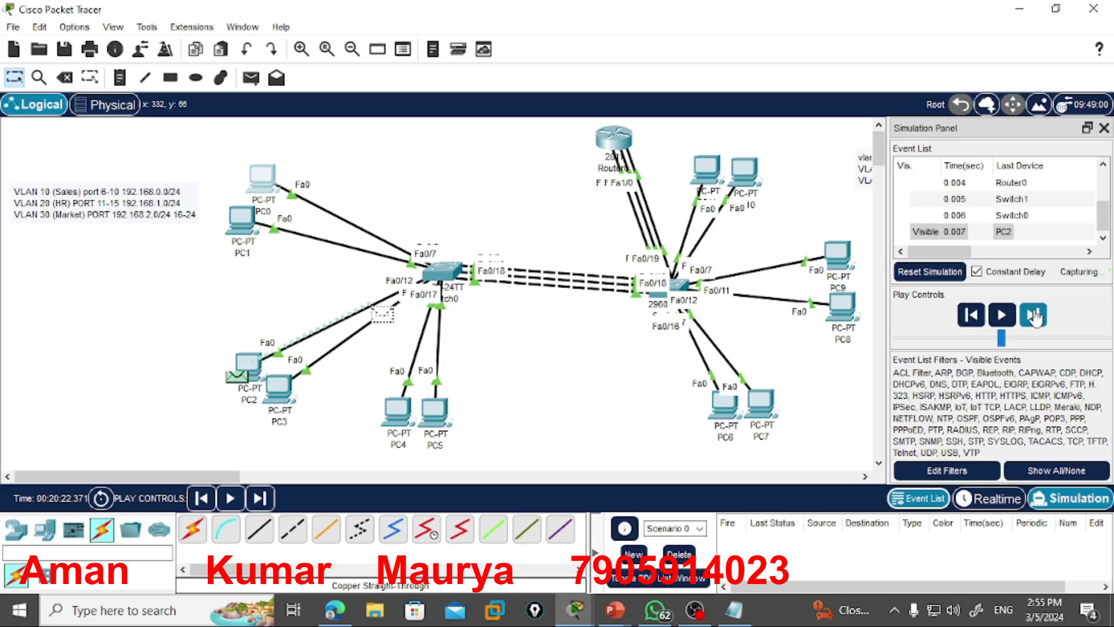
click(1032, 315)
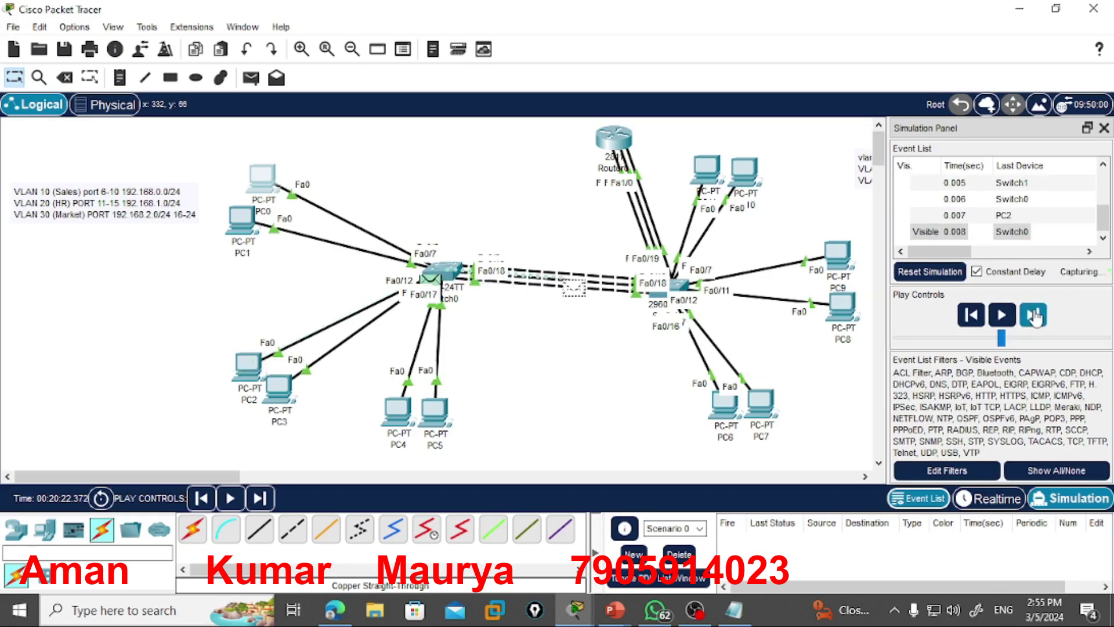
click(1032, 315)
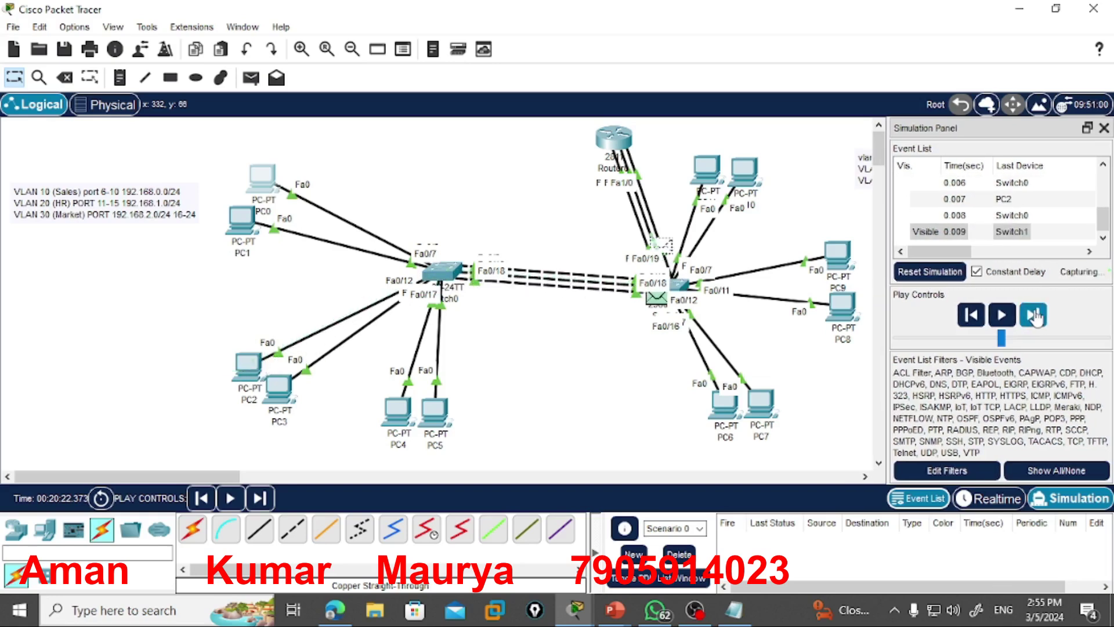
click(1033, 316)
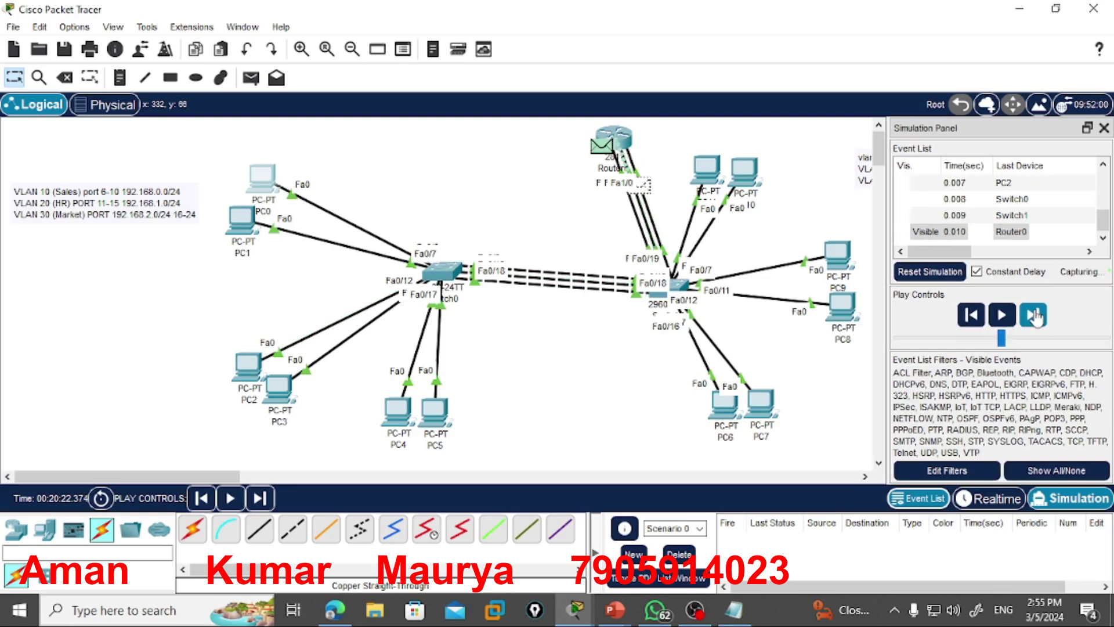
click(1032, 315)
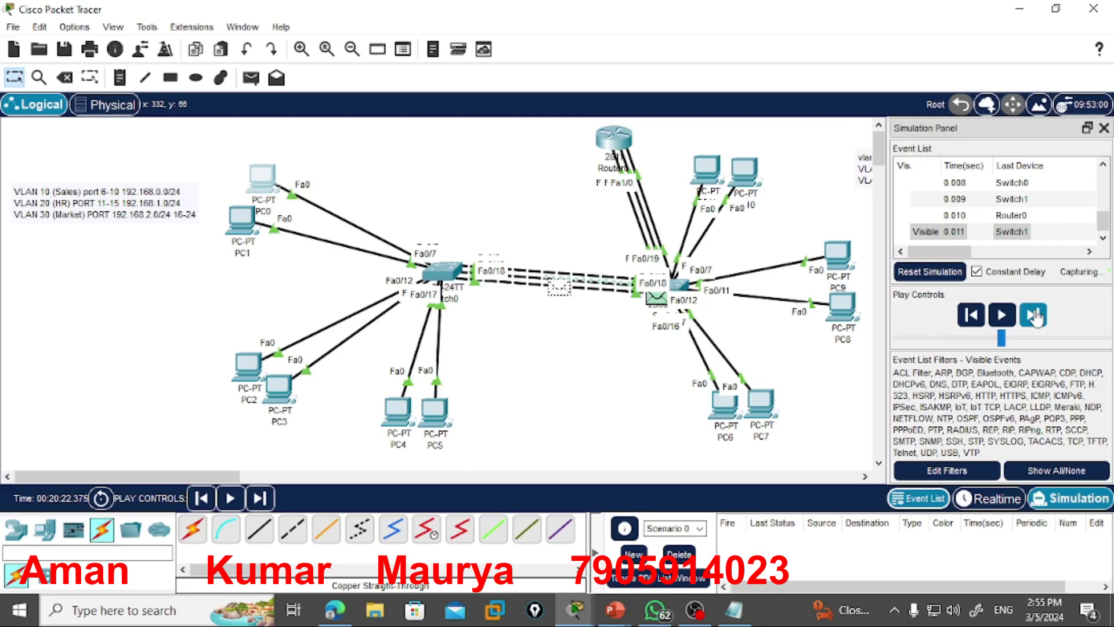
click(1033, 315)
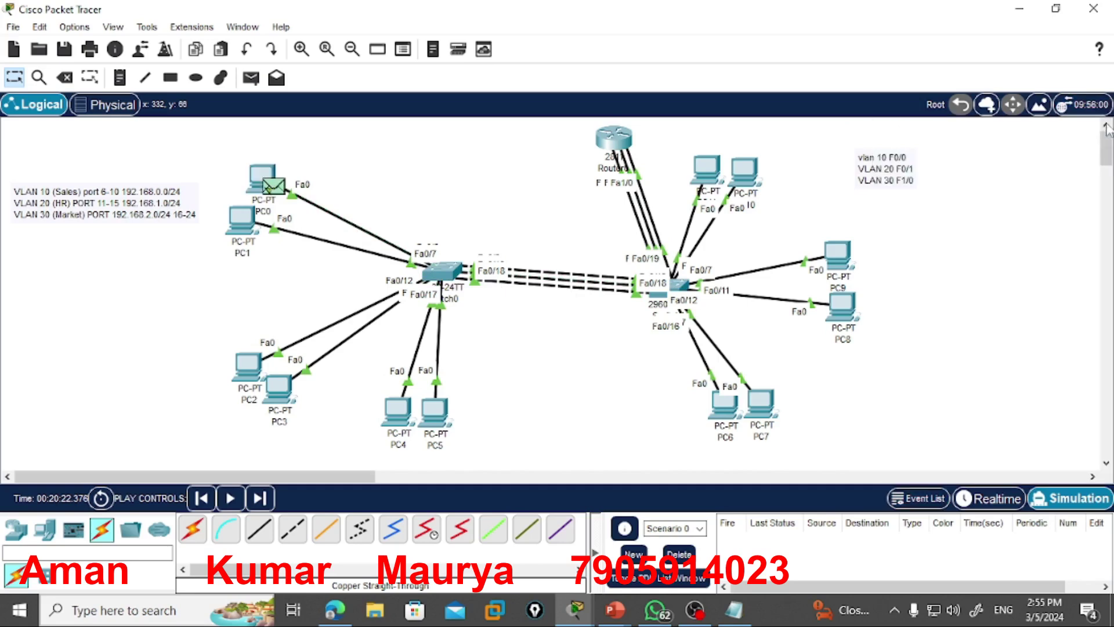
click(1104, 127)
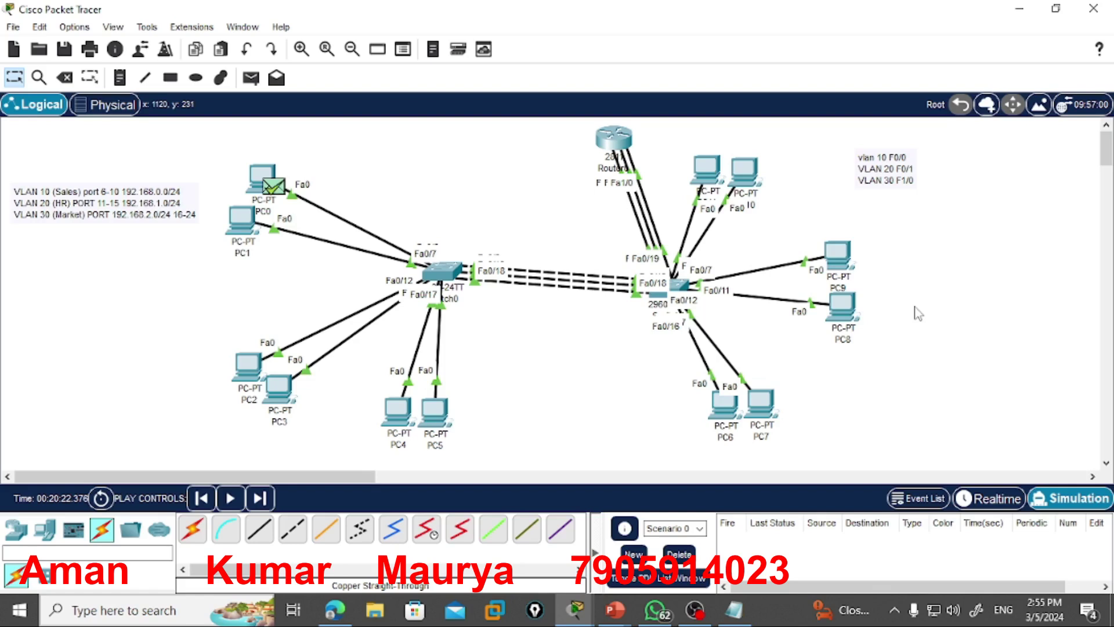